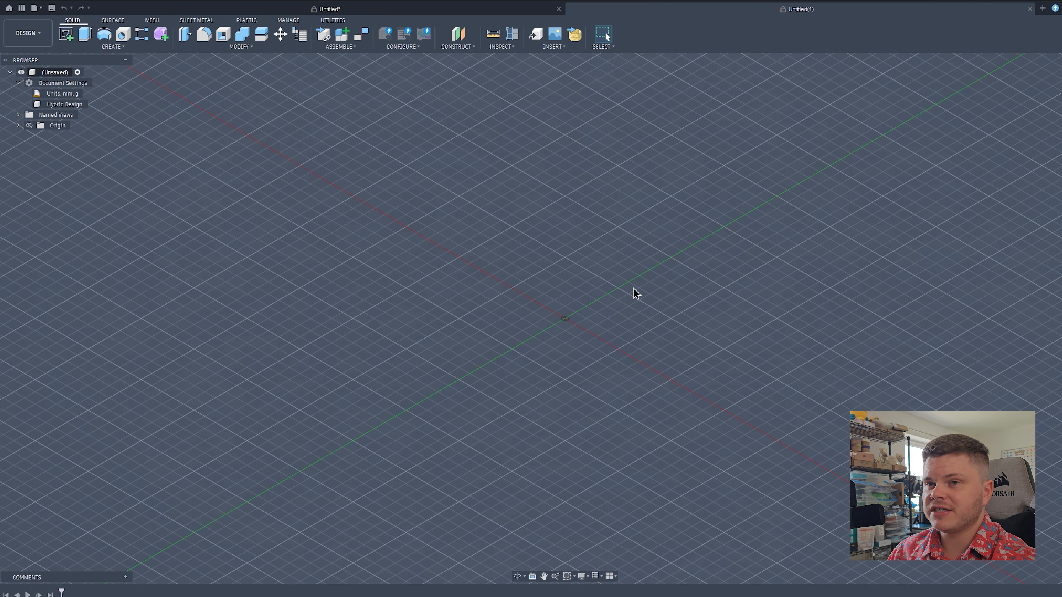
Create a solid sphere 70 mm in diameter centred on the origin, placed on the horizontal origin plane
{"action": "left_click", "coordinate": [119, 47]}
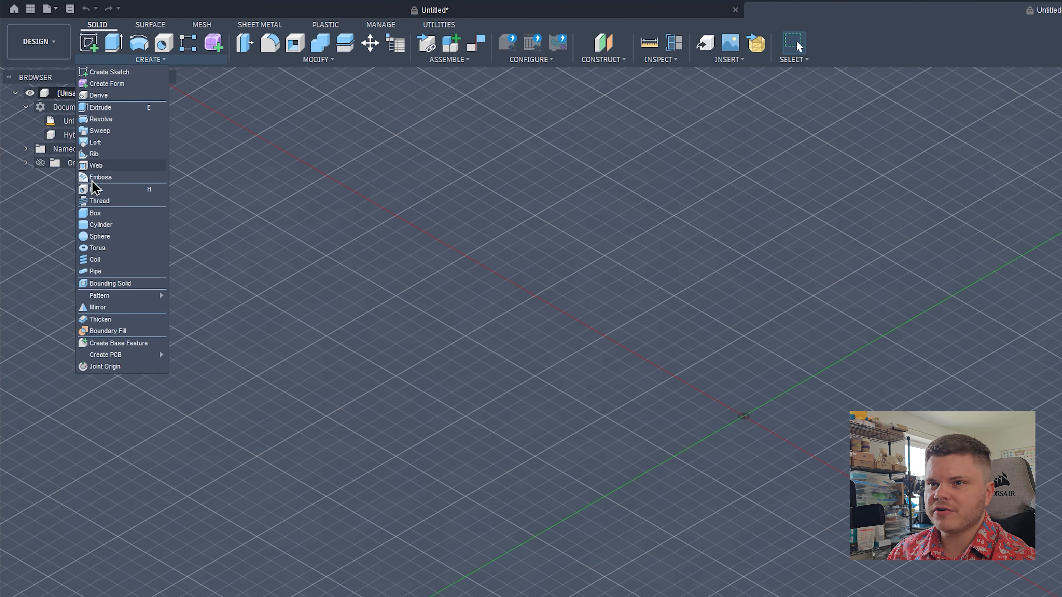
{"action": "left_click", "coordinate": [106, 237]}
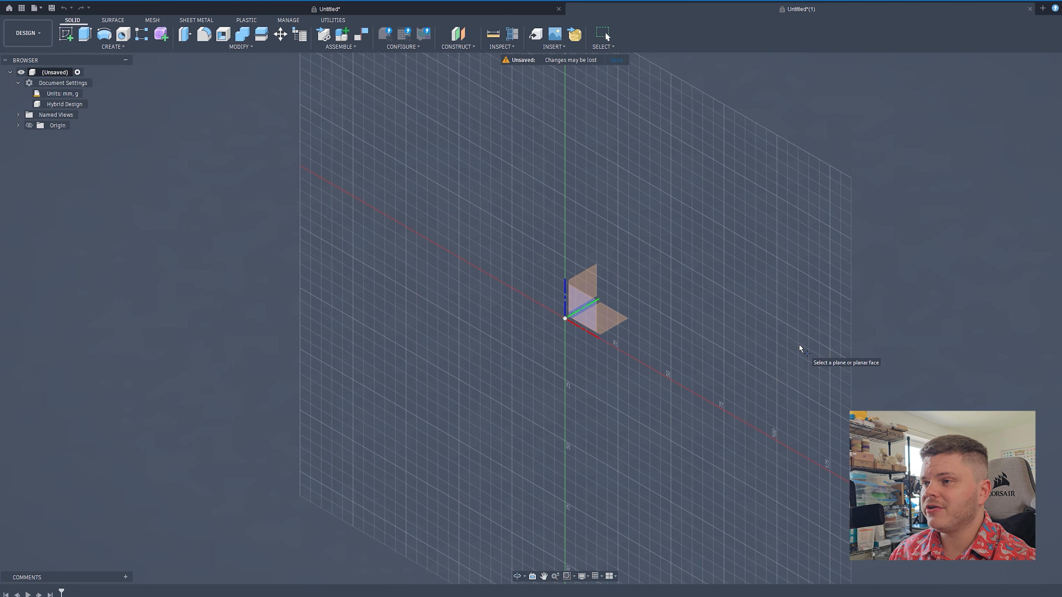
{"action": "left_click", "coordinate": [594, 315]}
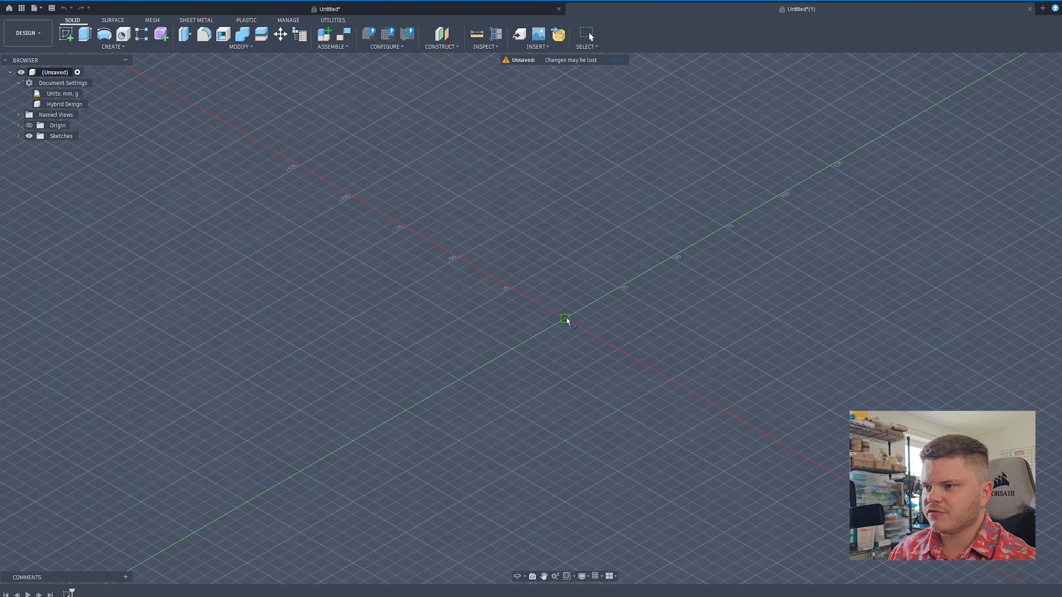
{"action": "left_click", "coordinate": [565, 320]}
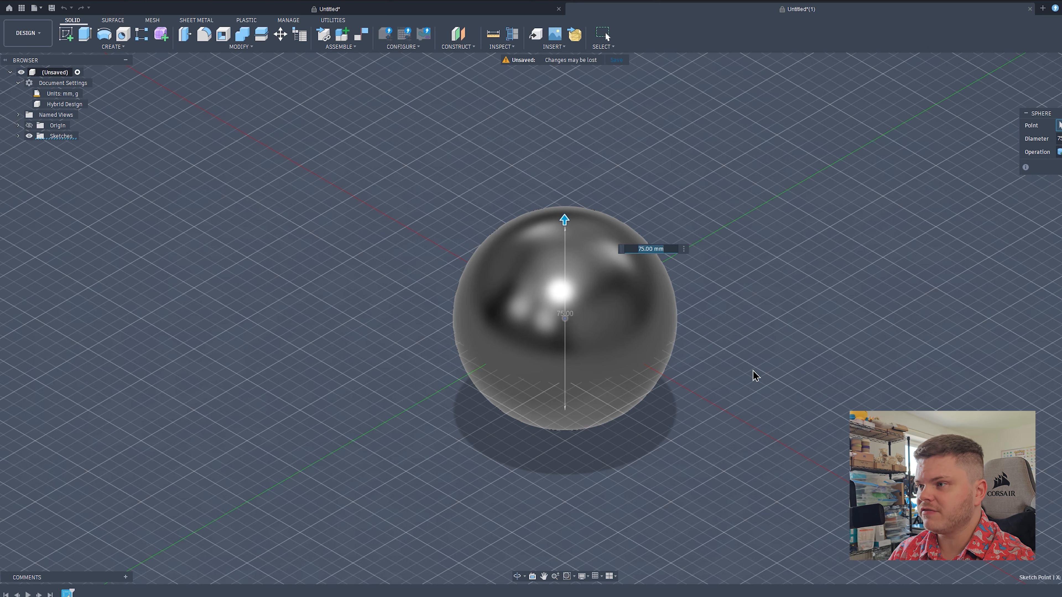
{"action": "type", "text": "70"}
{"action": "key", "text": "Return"}
Split the sphere body into an upper and a lower half using the XY origin plane as the splitting tool
{"action": "mouse_move", "coordinate": [752, 371]}
{"action": "middle_mouse_down", "text": "shift"}
{"action": "mouse_move", "coordinate": [740, 293]}
{"action": "mouse_move", "coordinate": [747, 384]}
{"action": "middle_mouse_up", "text": "shift"}
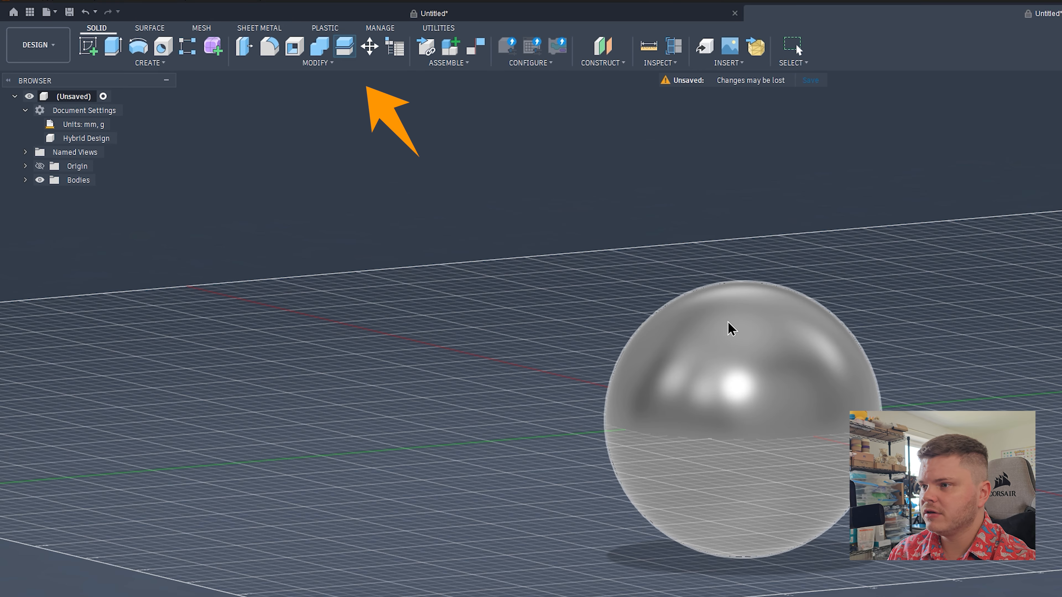
{"action": "left_click", "coordinate": [746, 332]}
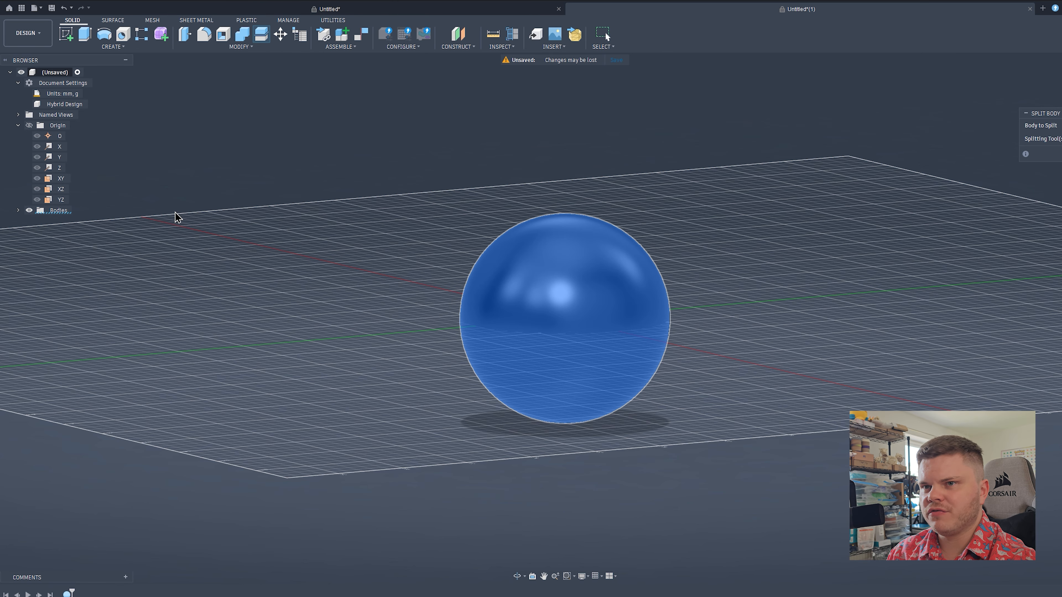
{"action": "left_click", "coordinate": [58, 178]}
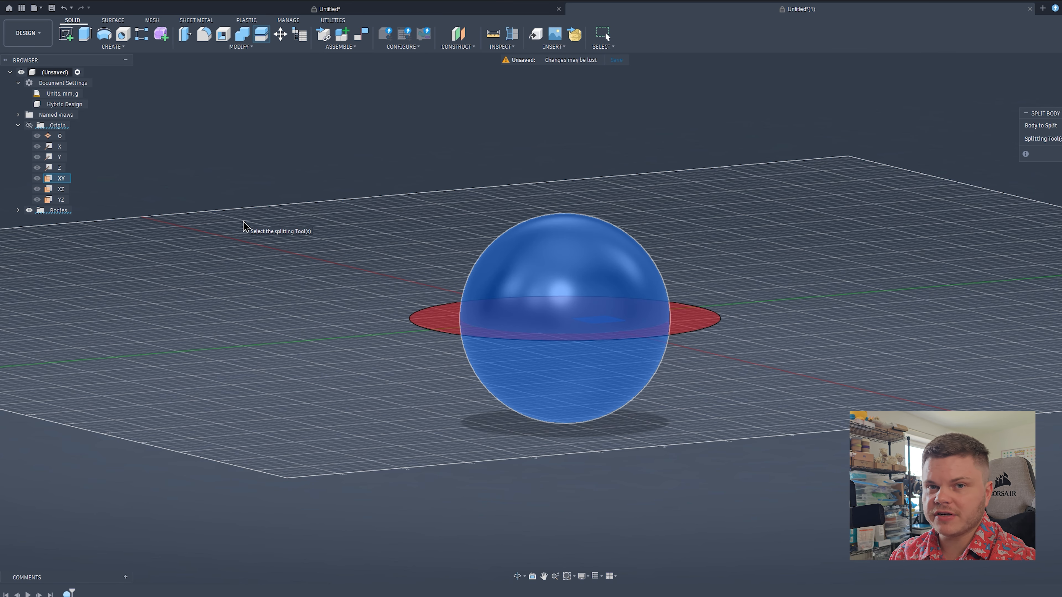
{"action": "left_click", "coordinate": [1060, 154]}
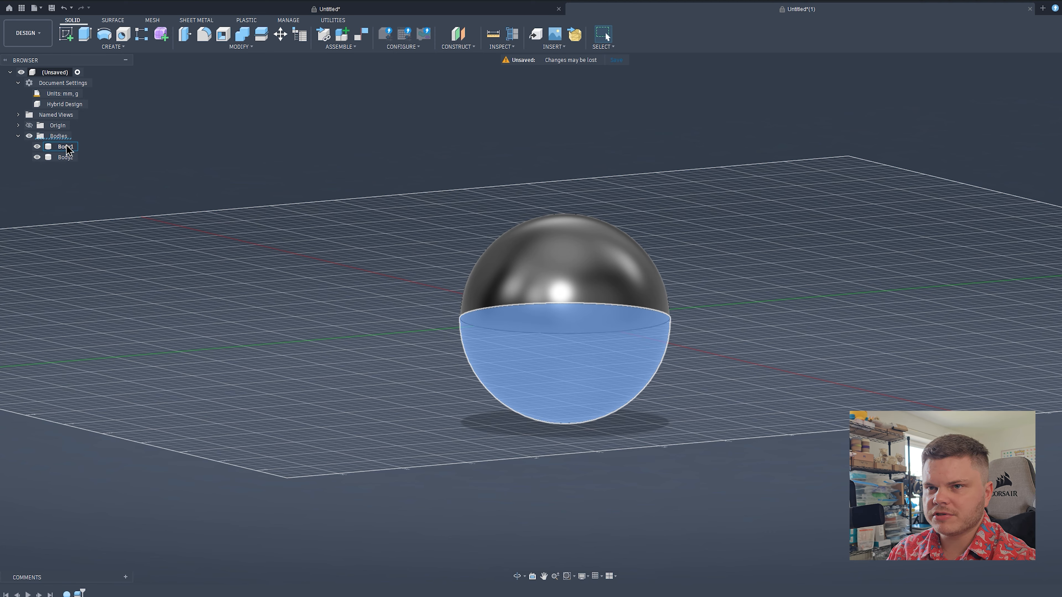
Rename the lower hemisphere body "Bottom half" and the upper hemisphere body "Top half"
{"action": "double_click", "coordinate": [63, 147]}
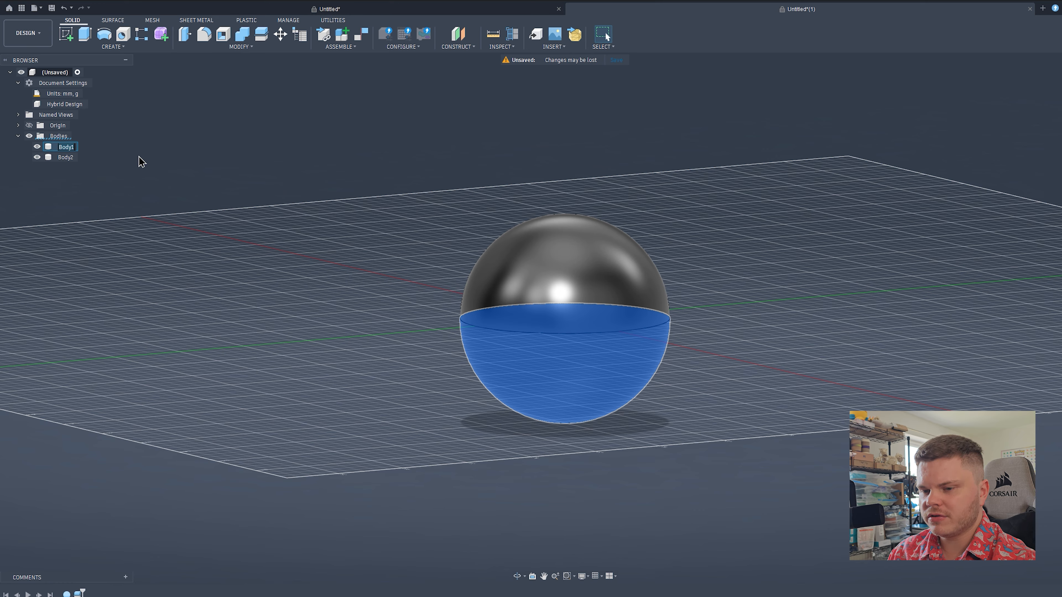
{"action": "type", "text": "Botto"}
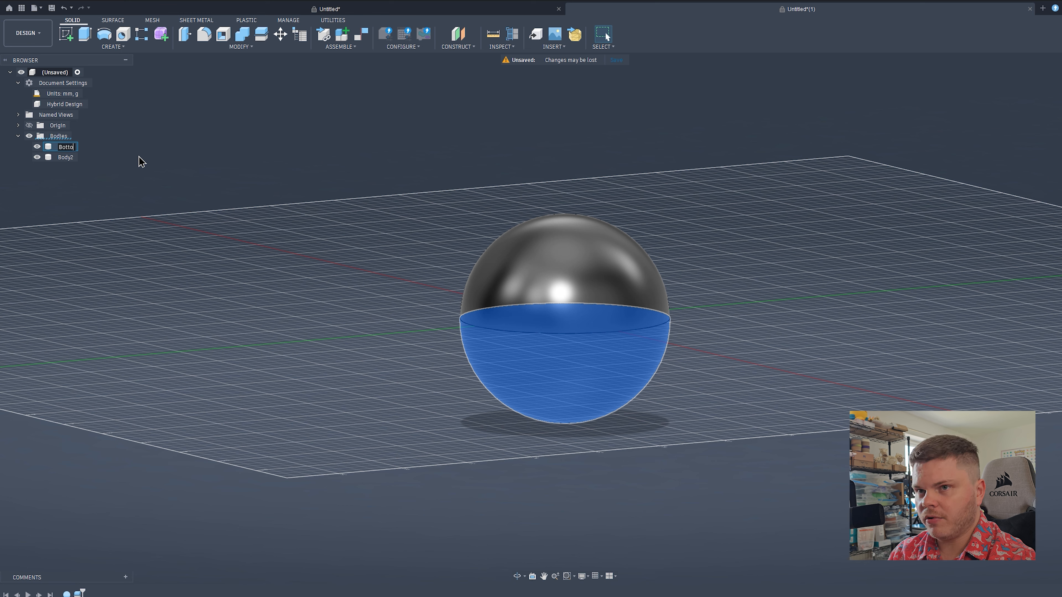
{"action": "type", "text": "m half"}
{"action": "left_click", "coordinate": [66, 157]}
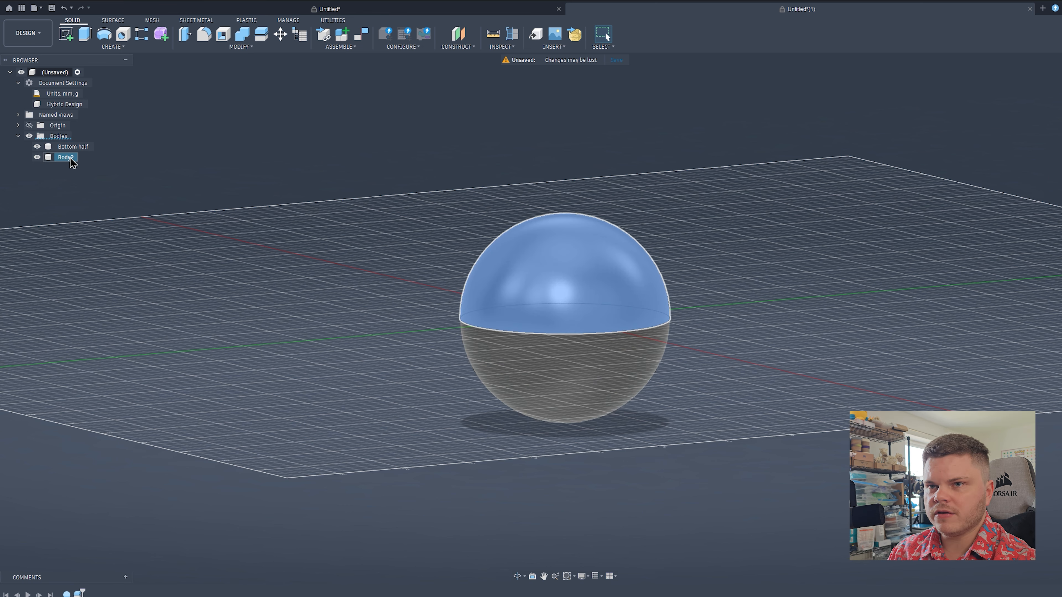
{"action": "right_click", "coordinate": [72, 157]}
{"action": "left_click", "coordinate": [138, 331]}
{"action": "type", "text": "Top half"}
{"action": "key", "text": "Return"}
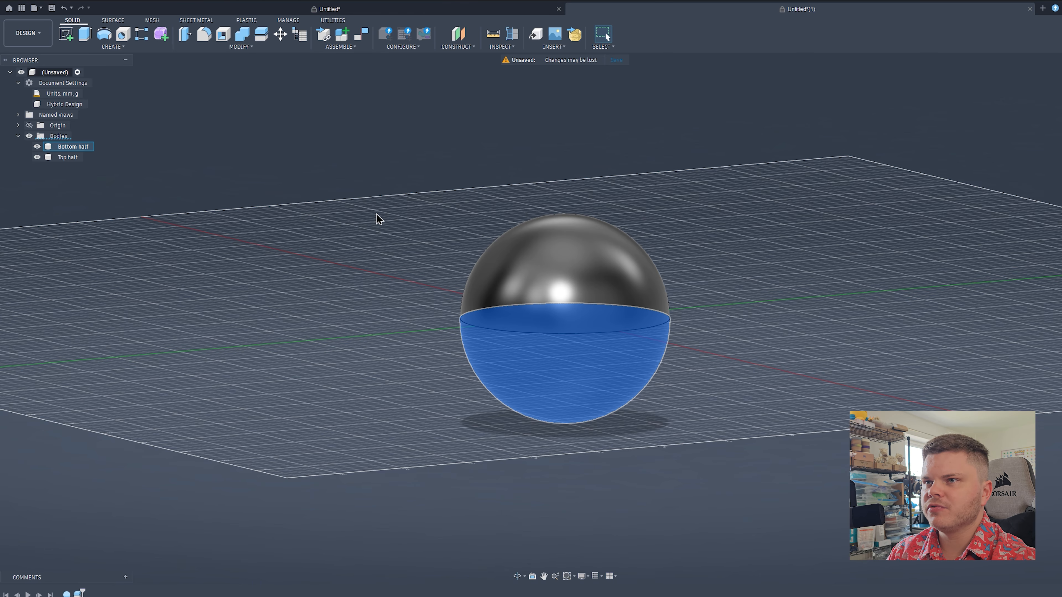
Move the Bottom half body 2 mm straight down, away from the Top half
{"action": "left_click", "coordinate": [280, 34]}
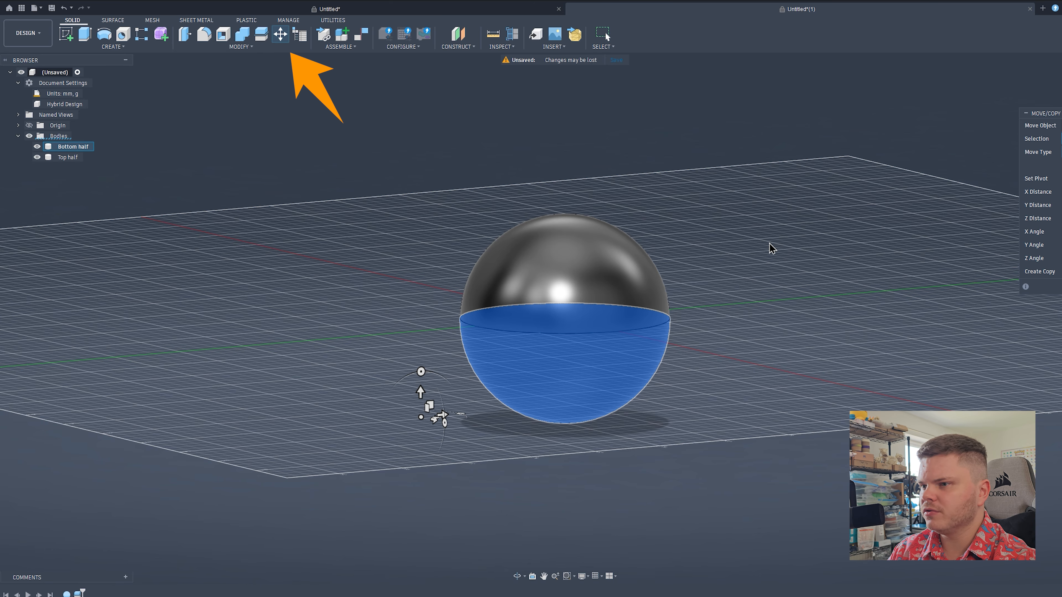
{"action": "left_click", "coordinate": [421, 392]}
{"action": "type", "text": "-2"}
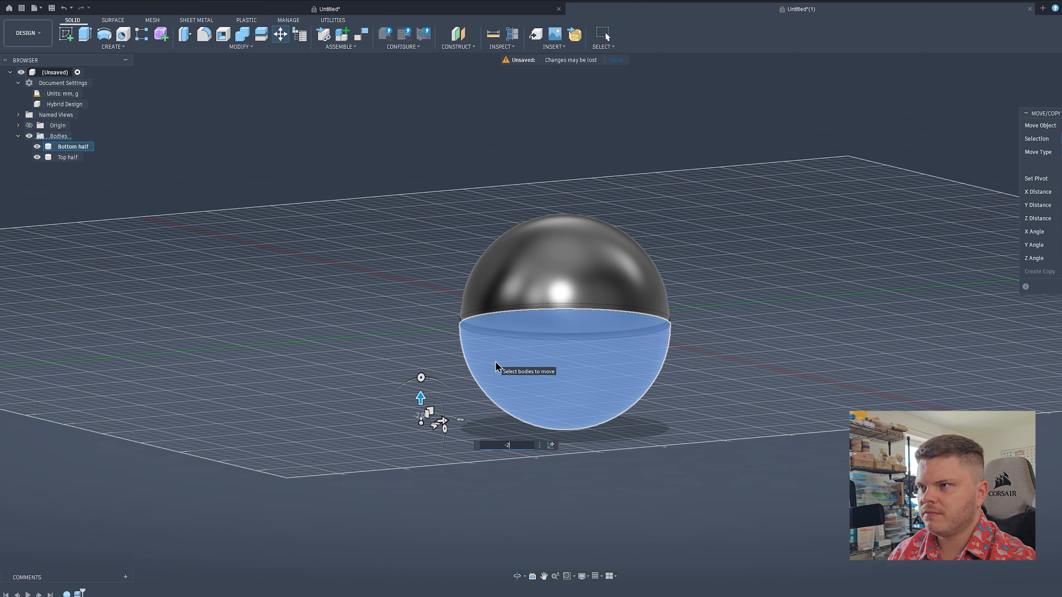
{"action": "key", "text": "Return"}
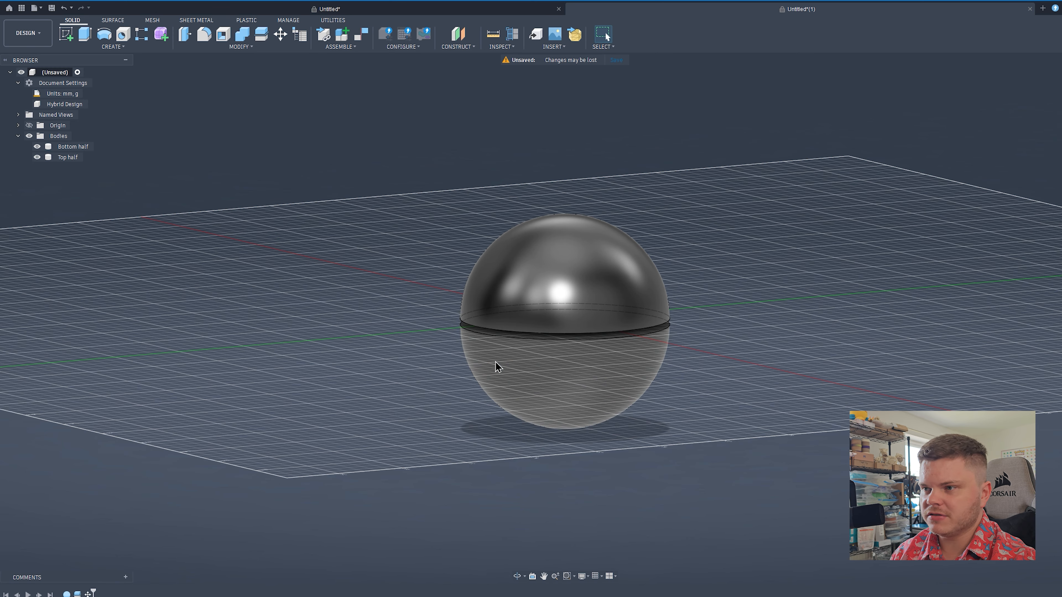
Move the Top half body 2 mm straight up, away from the Bottom half
{"action": "left_click", "coordinate": [62, 158]}
{"action": "key", "text": "m"}
{"action": "left_click", "coordinate": [420, 288]}
{"action": "type", "text": "2"}
{"action": "key", "text": "Return"}
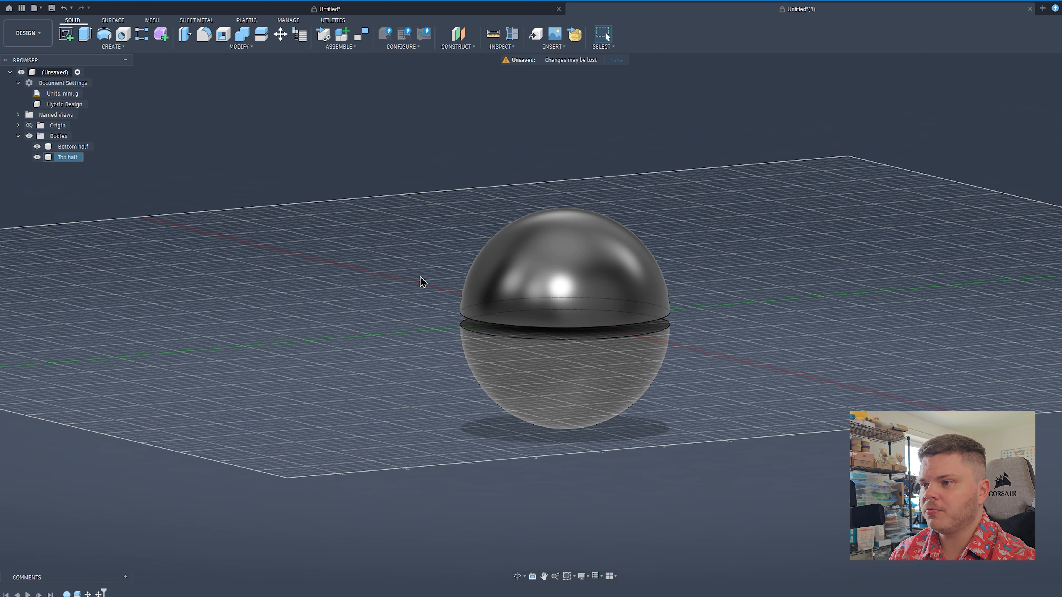
Hide the Top half body and start a new sketch on the horizontal XY origin plane
{"action": "middle_click_drag", "start_coordinate": [786, 331], "coordinate": [786, 351], "text": "shift"}
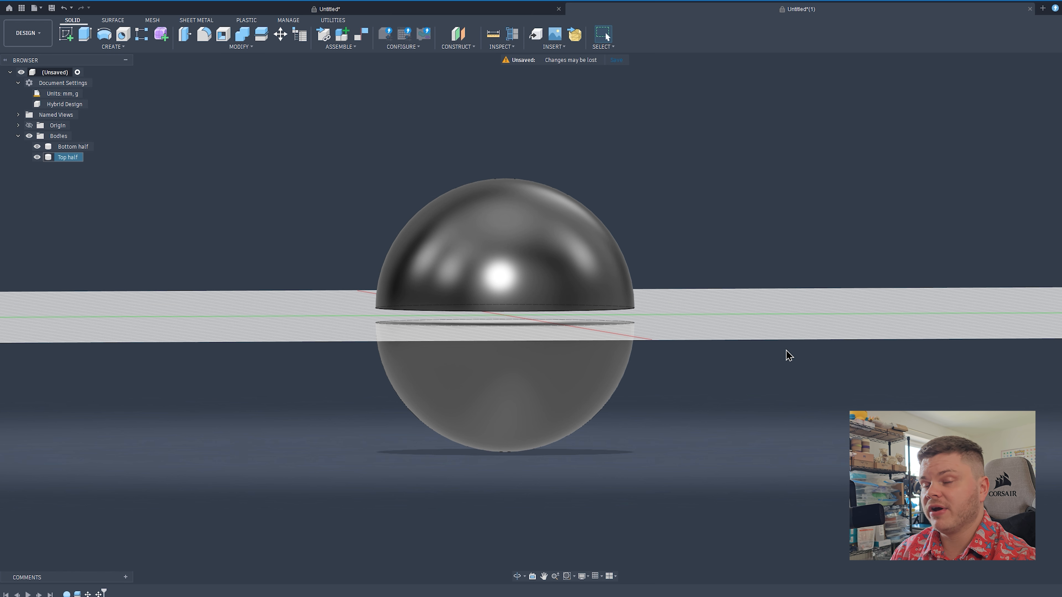
{"action": "middle_click_drag", "start_coordinate": [788, 355], "coordinate": [818, 354], "text": "shift"}
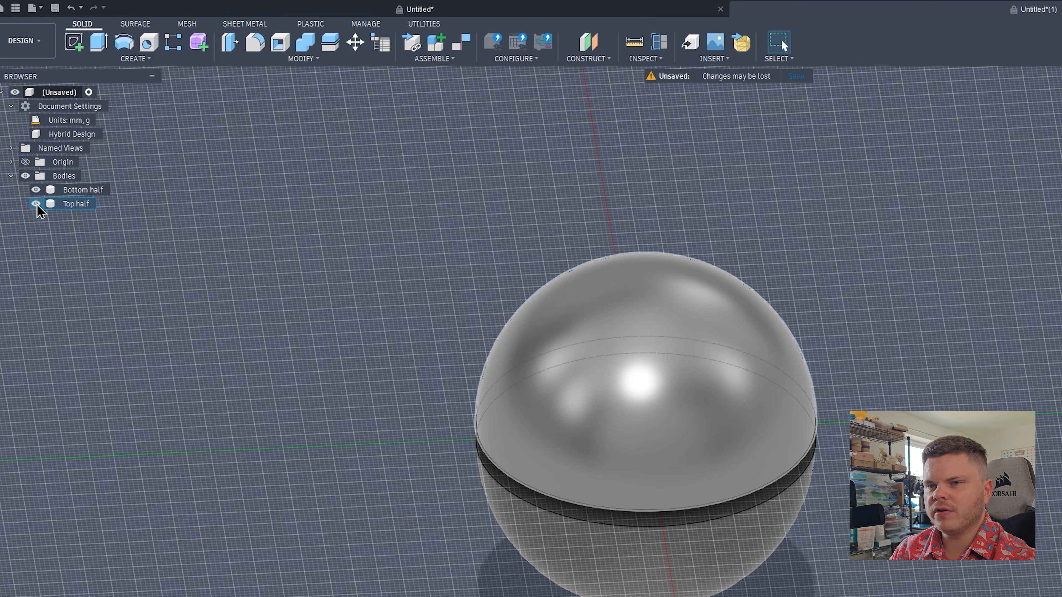
{"action": "left_click", "coordinate": [36, 157]}
{"action": "left_click", "coordinate": [74, 41]}
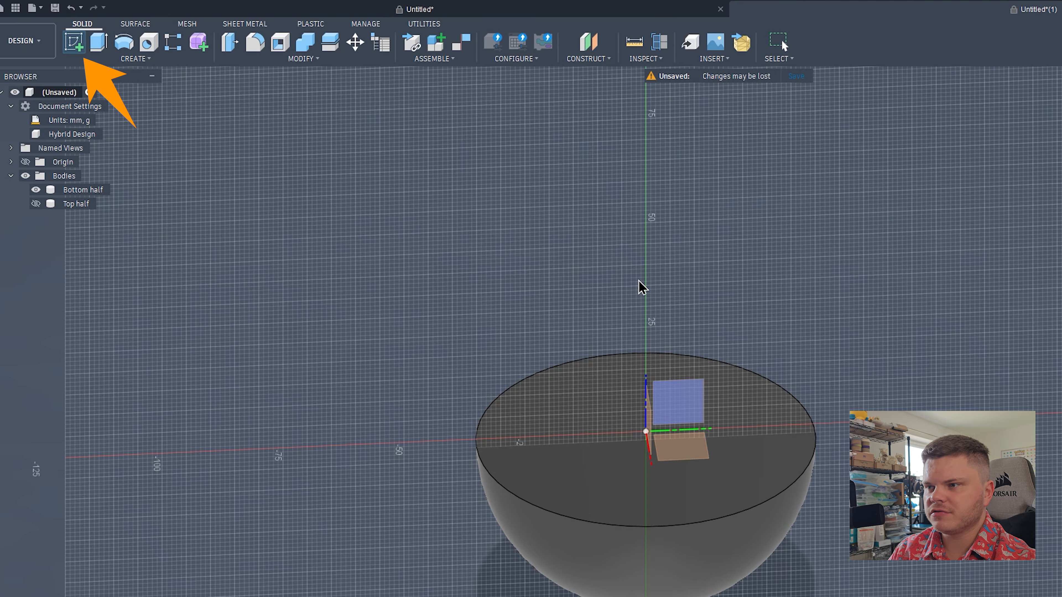
{"action": "left_click", "coordinate": [666, 446]}
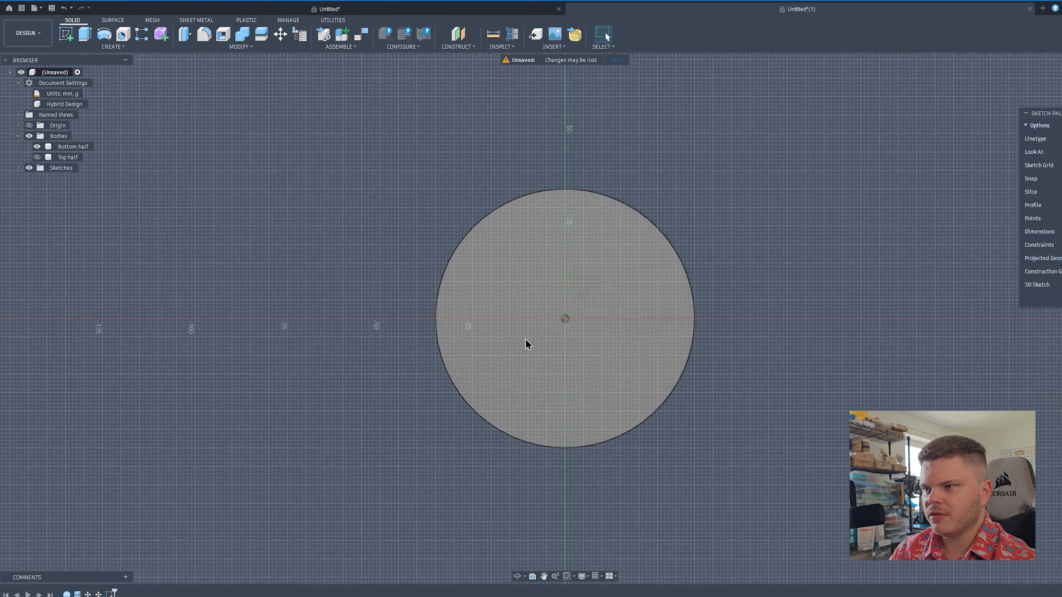
Draw a circle 65 mm in diameter centred on the origin
{"action": "scroll", "coordinate": [694, 342], "scroll_direction": "up", "scroll_amount": 2}
{"action": "key", "text": "c"}
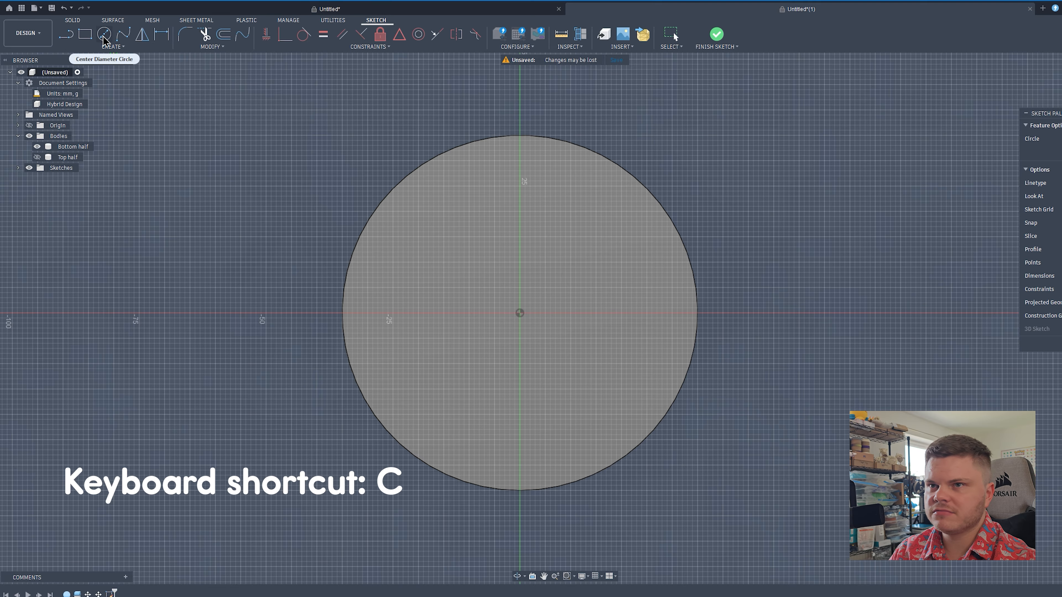
{"action": "left_click", "coordinate": [520, 313]}
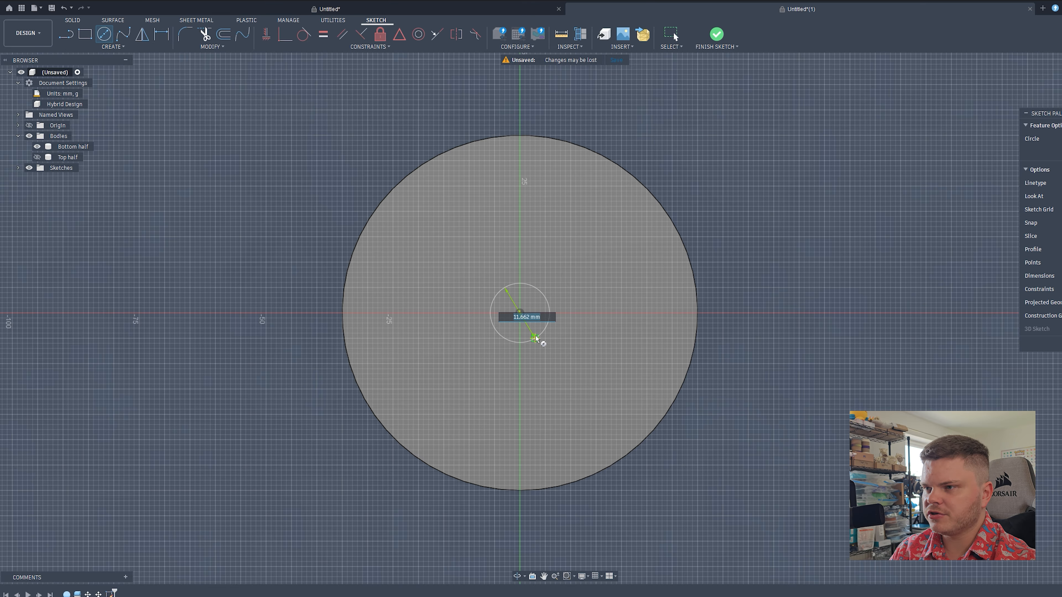
{"action": "type", "text": "70"}
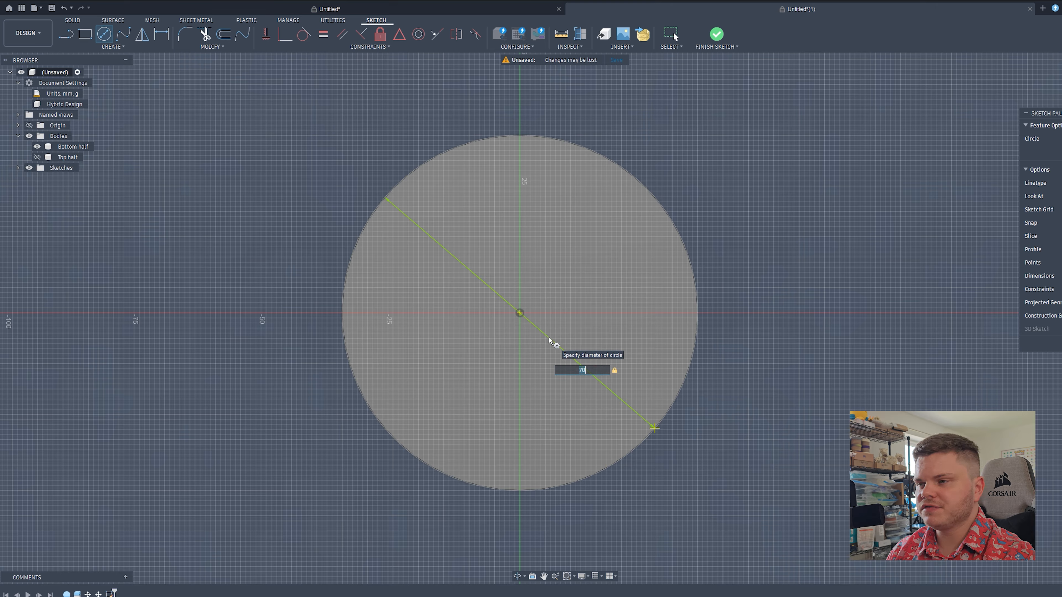
{"action": "key", "text": "BackSpace"}
{"action": "key", "text": "BackSpace"}
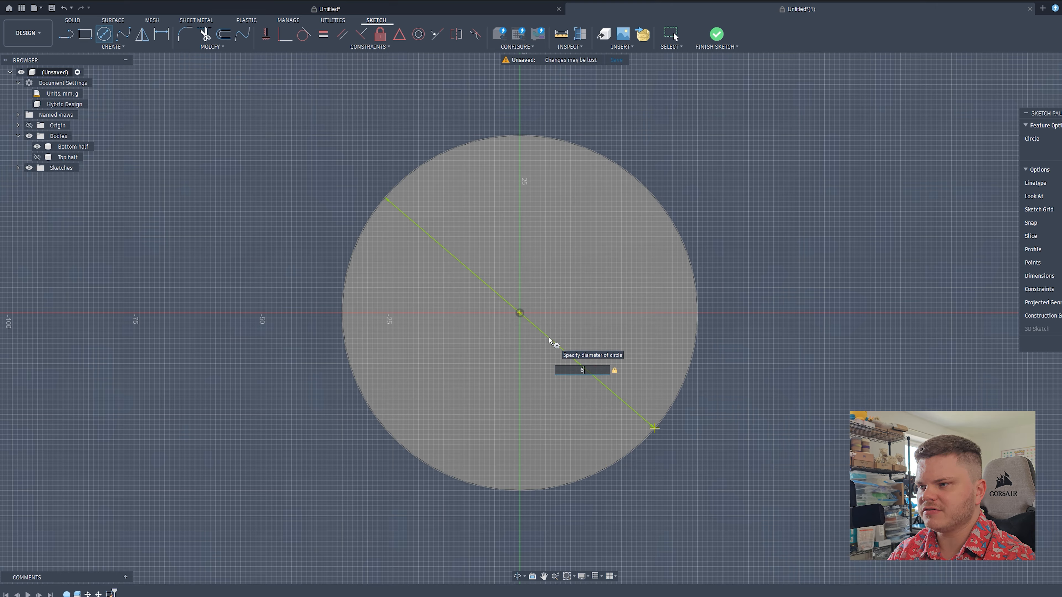
{"action": "type", "text": "65"}
{"action": "key", "text": "Return"}
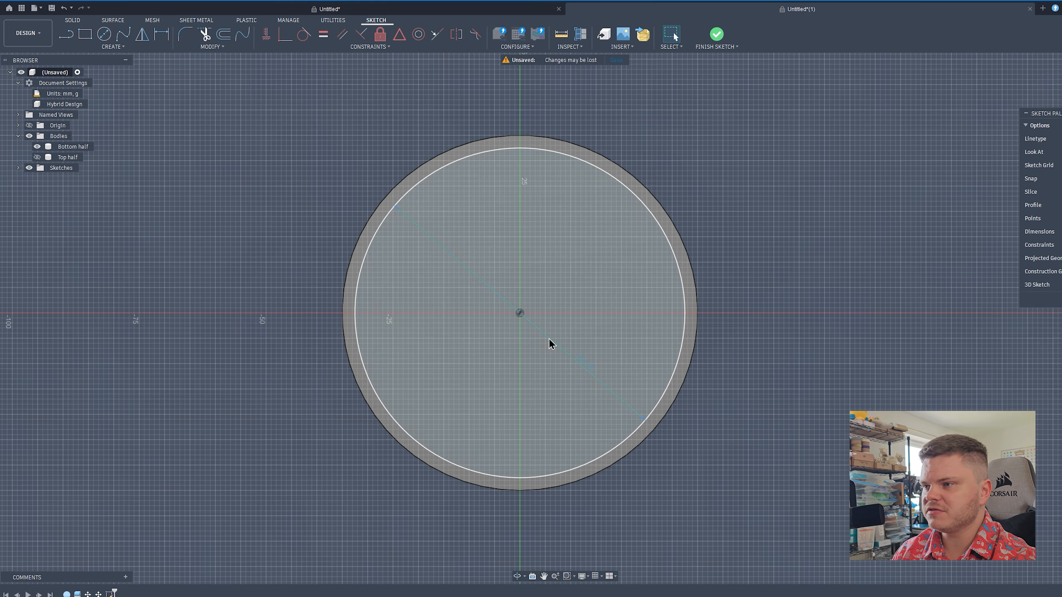
Extrude the 65 mm circle into a thin disc as a separate body
{"action": "middle_click_drag", "start_coordinate": [559, 332], "coordinate": [705, 370], "text": "shift"}
{"action": "key", "text": "e"}
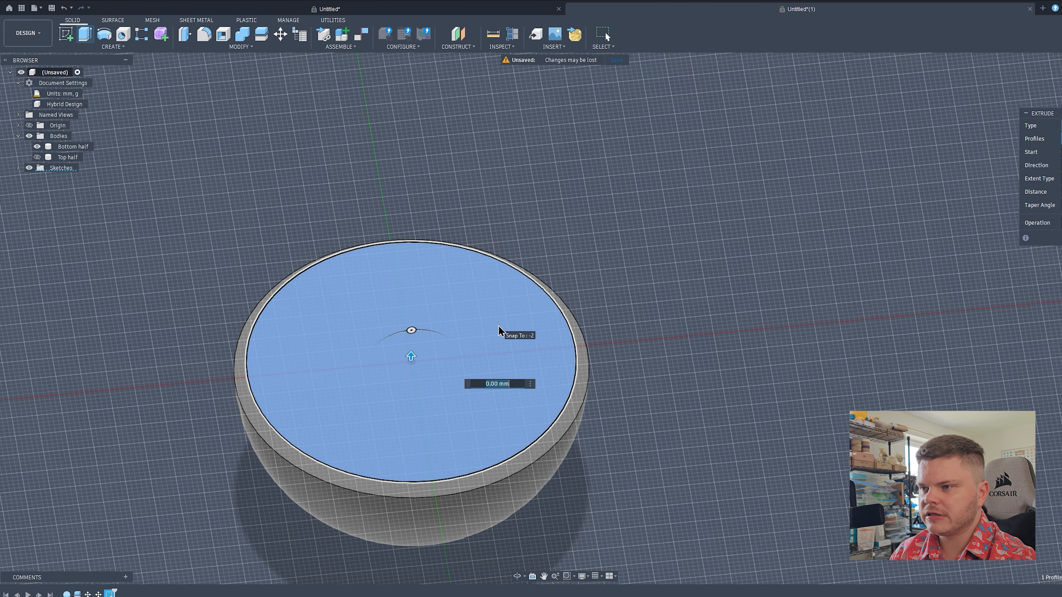
{"action": "key", "text": "Return"}
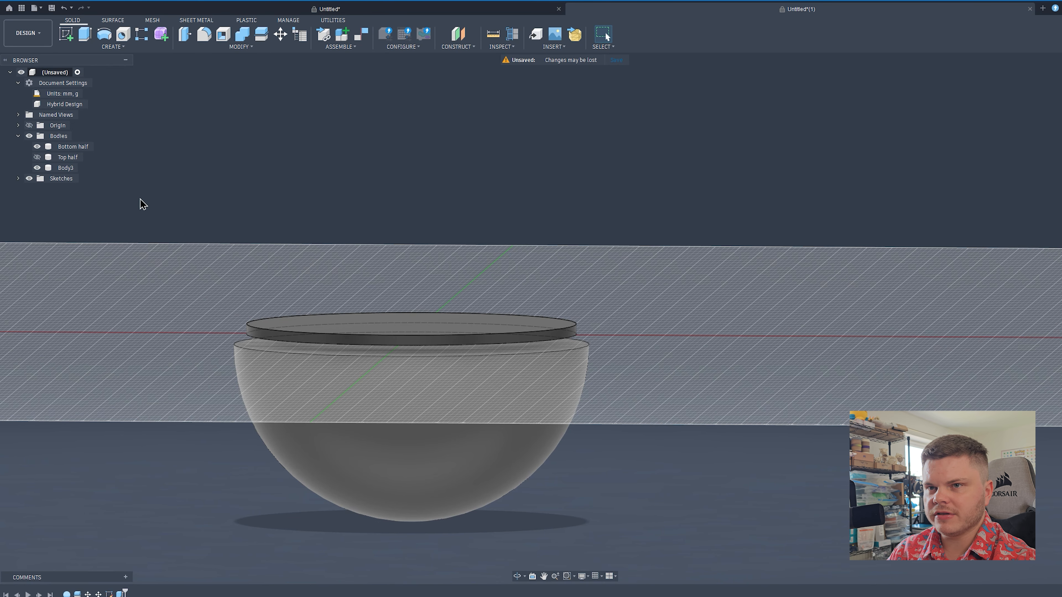
Hide the Bottom half body and extrude the disc's underside downward to thicken it
{"action": "left_click", "coordinate": [38, 147]}
{"action": "middle_click_drag", "start_coordinate": [523, 410], "coordinate": [521, 396], "text": "shift"}
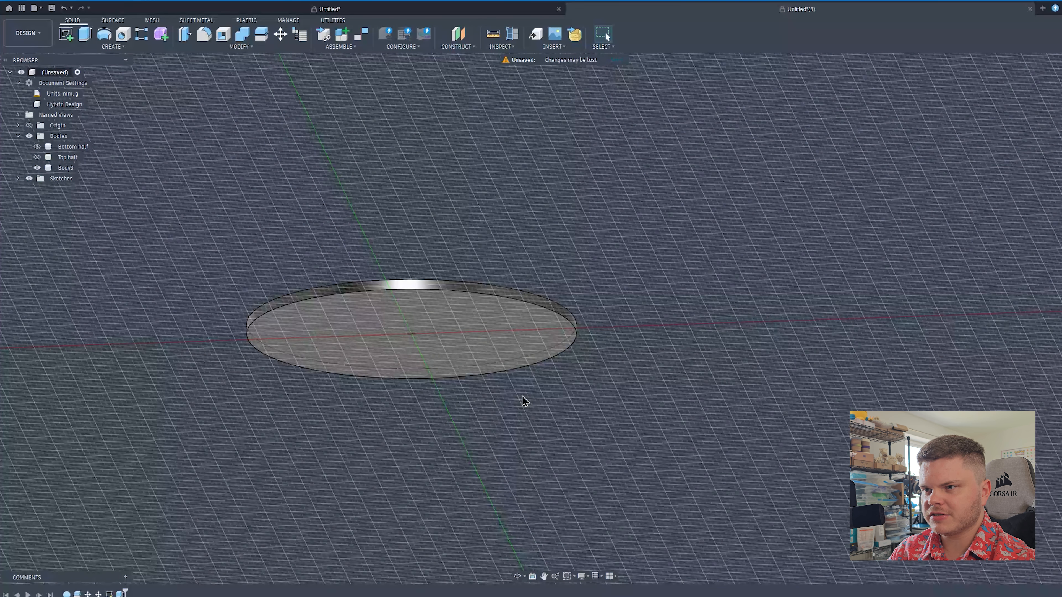
{"action": "left_click", "coordinate": [467, 320]}
Rename the disc body "Black ring"
{"action": "right_click", "coordinate": [67, 168]}
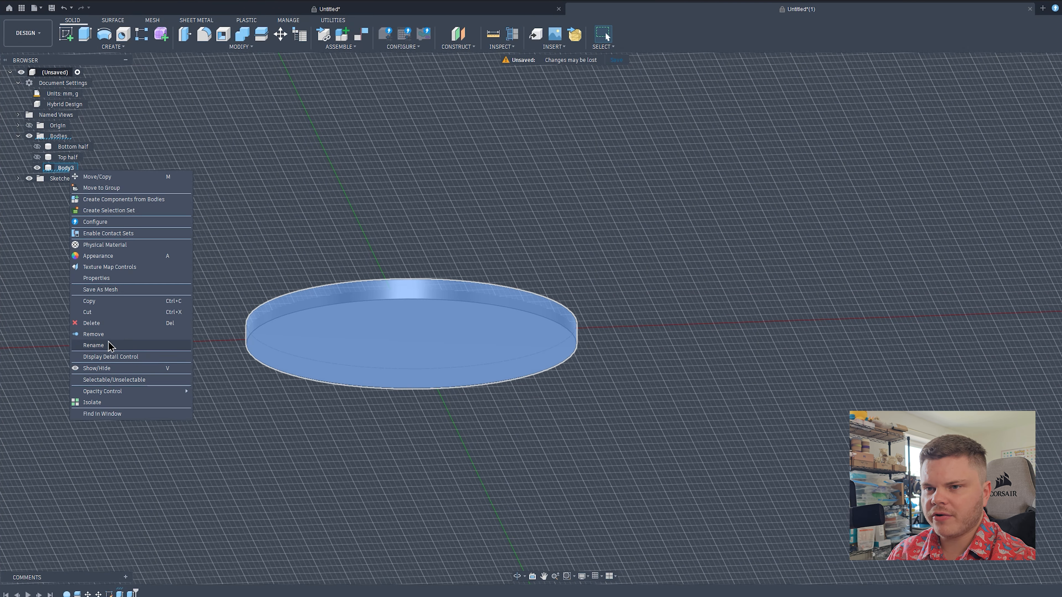
{"action": "left_click", "coordinate": [97, 346]}
{"action": "type", "text": "Black ring"}
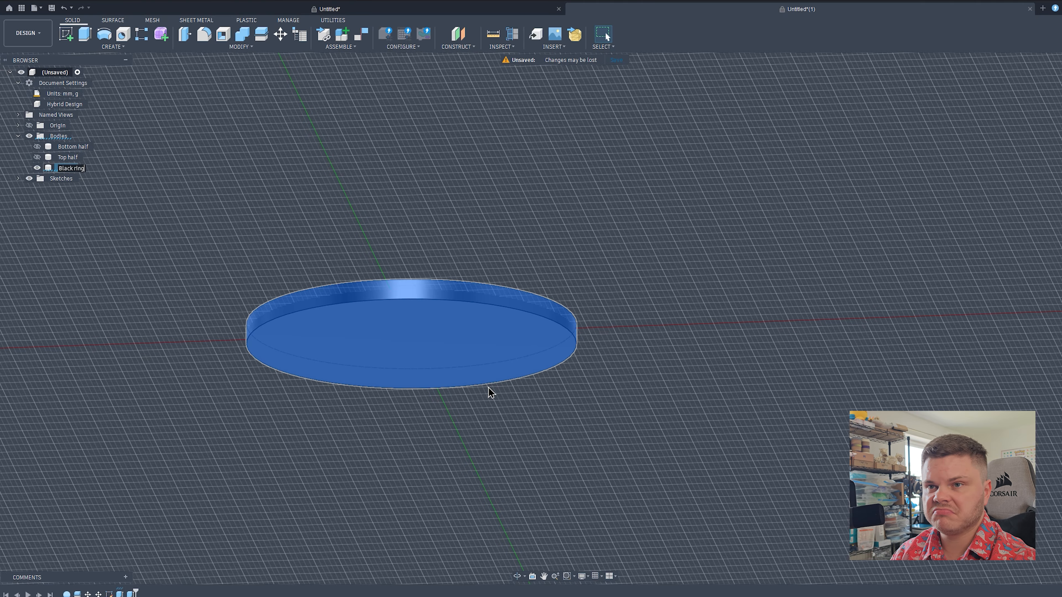
{"action": "key", "text": "Return"}
Start a sketch on the disc's top face and draw a horizontal 32.5 mm line from its centre to its edge
{"action": "middle_click_drag", "start_coordinate": [488, 387], "coordinate": [700, 412], "text": "shift"}
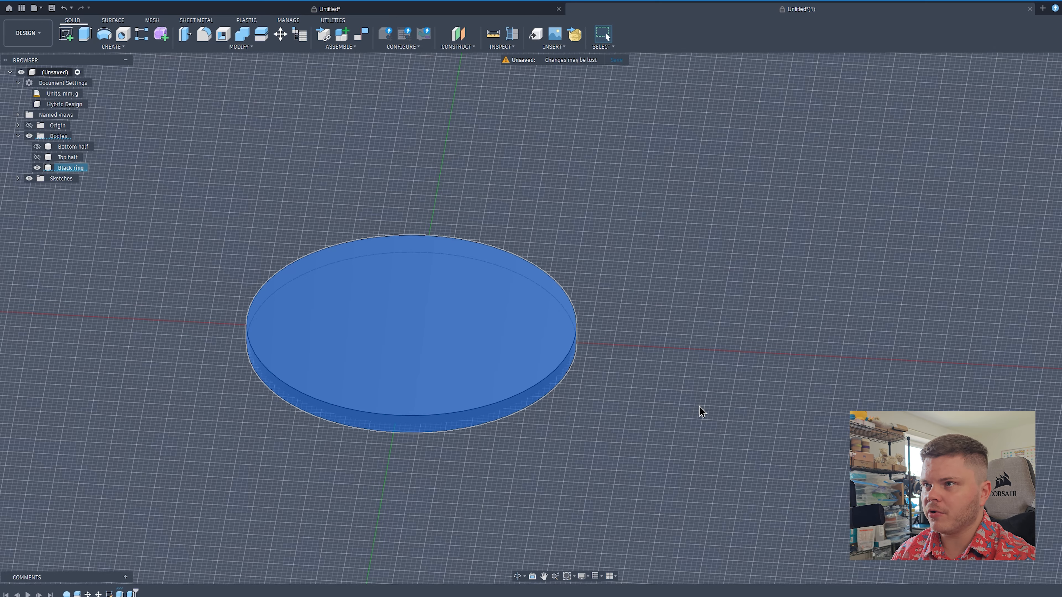
{"action": "left_click", "coordinate": [654, 437]}
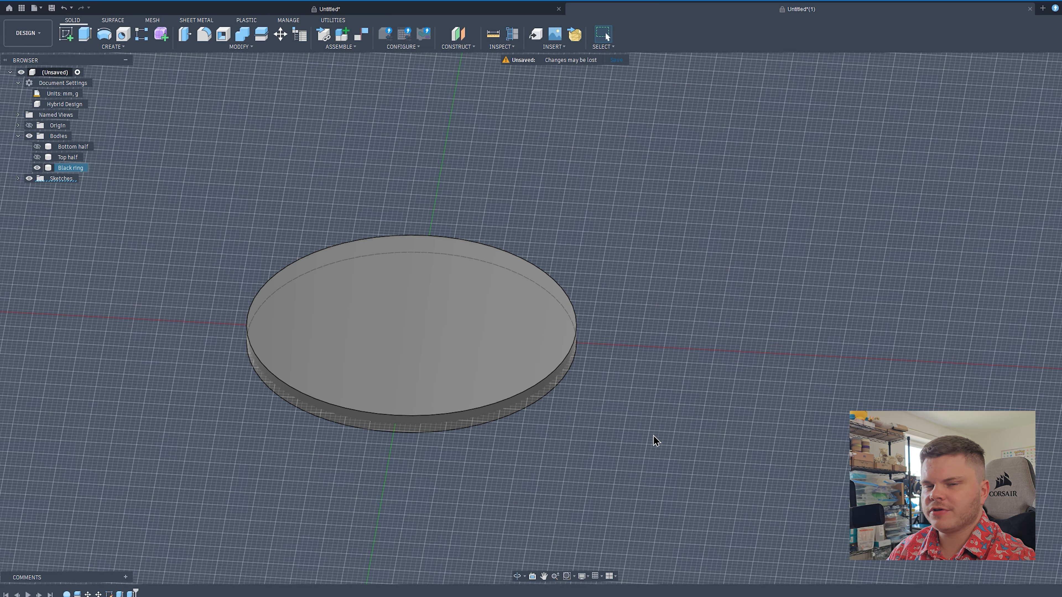
{"action": "key", "text": "c"}
{"action": "left_click", "coordinate": [513, 321]}
{"action": "key", "text": "l"}
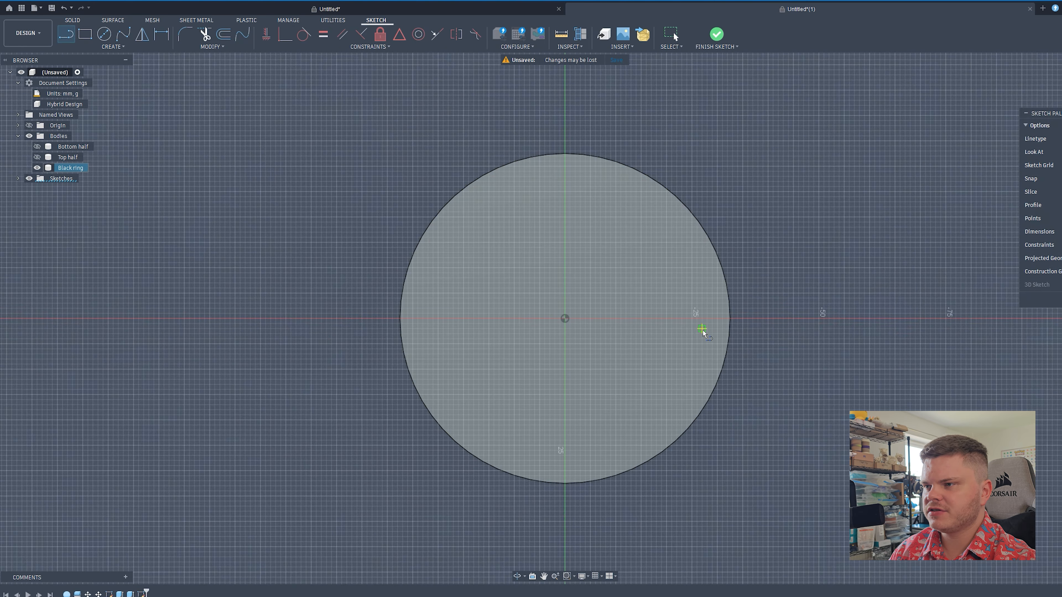
{"action": "left_click", "coordinate": [564, 318]}
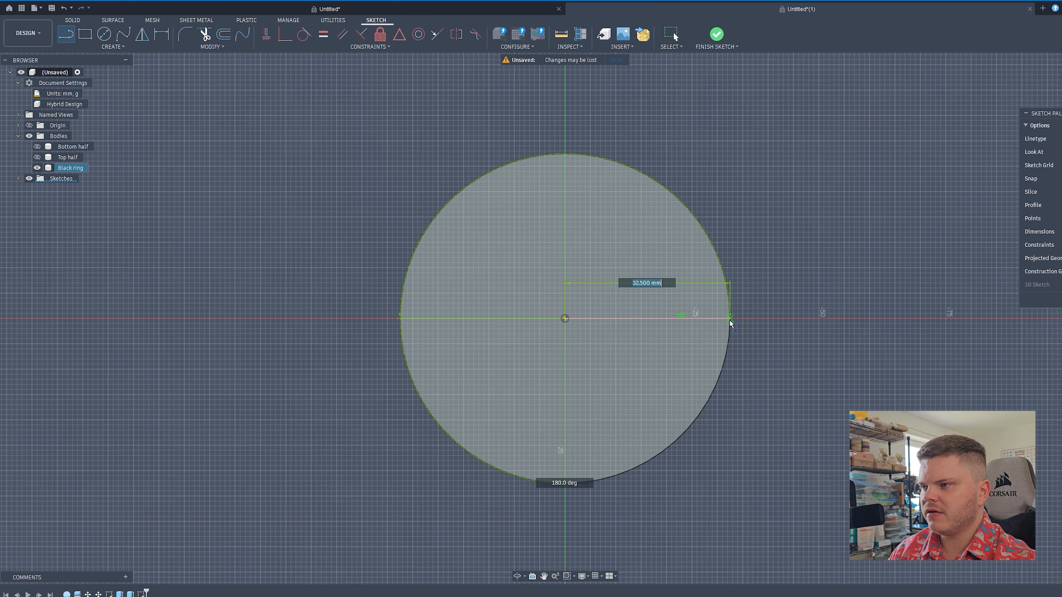
{"action": "double_click", "coordinate": [729, 319]}
Draw a 5 mm diameter circle centred on the midpoint of the 32.5 mm line and delete the line
{"action": "scroll", "coordinate": [675, 340], "scroll_direction": "up", "scroll_amount": 3}
{"action": "key", "text": "c"}
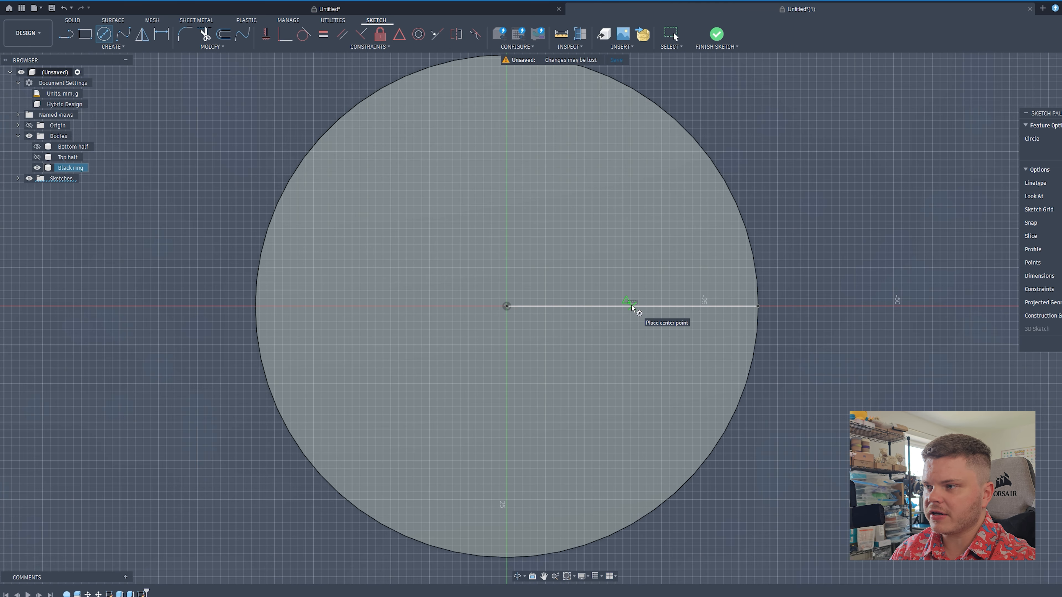
{"action": "left_click", "coordinate": [632, 306]}
{"action": "type", "text": "5"}
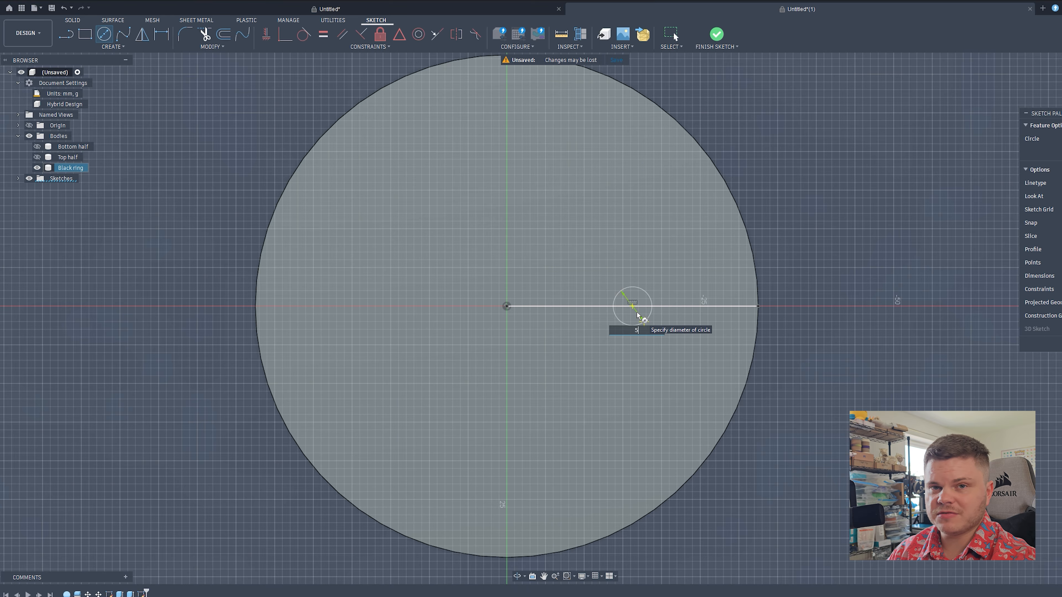
{"action": "key", "text": "Return"}
{"action": "key", "text": "Escape"}
{"action": "left_click", "coordinate": [557, 307]}
{"action": "key", "text": "Delete"}
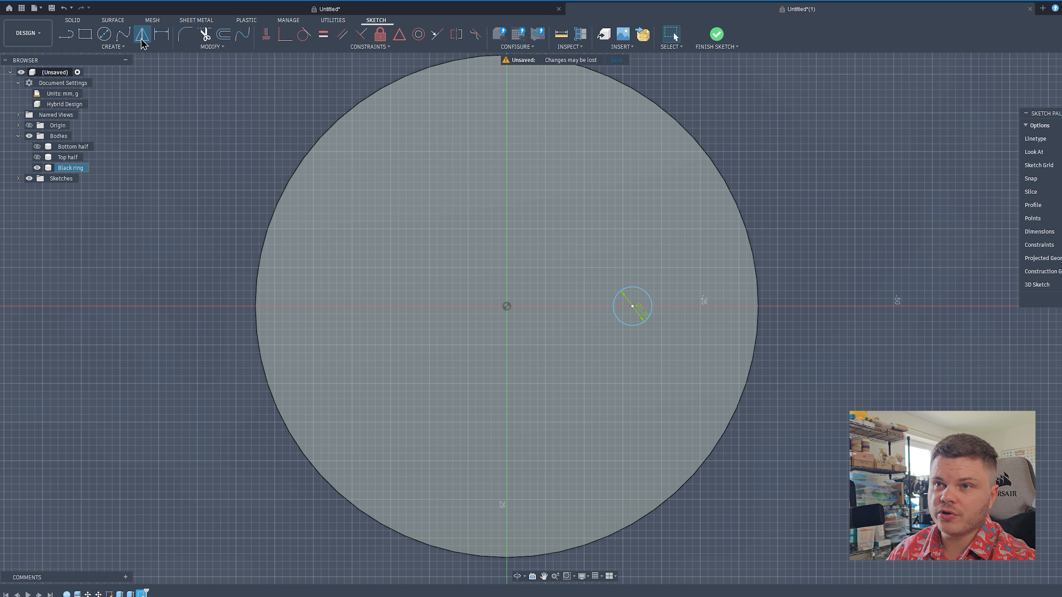
Mirror the 5 mm circle to the opposite side of the disc's centre, showing the origin geometry for the mirror line
{"action": "left_click", "coordinate": [142, 36]}
{"action": "left_click", "coordinate": [649, 302]}
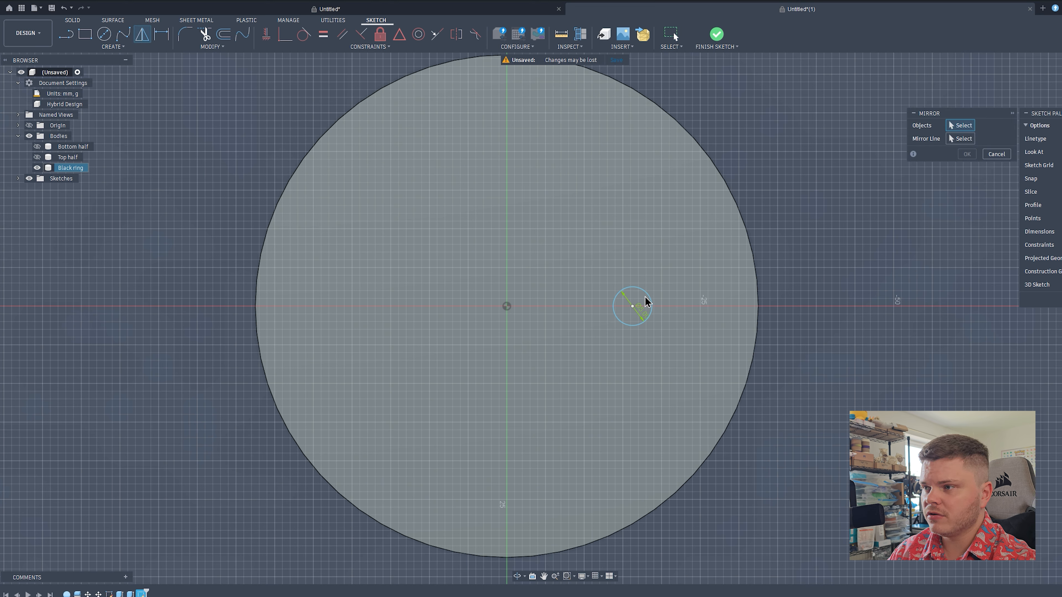
{"action": "left_click", "coordinate": [964, 141]}
{"action": "middle_click_drag", "start_coordinate": [620, 336], "coordinate": [689, 304], "text": "shift"}
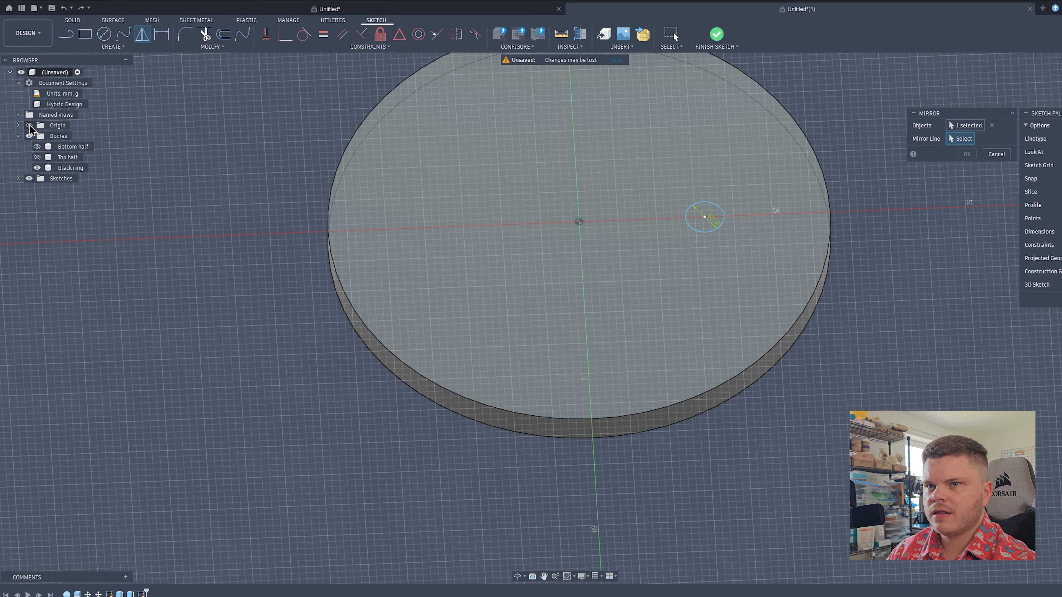
{"action": "left_click", "coordinate": [29, 126]}
{"action": "mouse_move", "coordinate": [538, 254]}
{"action": "middle_mouse_down", "text": "shift"}
{"action": "mouse_move", "coordinate": [488, 252]}
{"action": "mouse_move", "coordinate": [519, 247]}
{"action": "middle_mouse_up", "text": "shift"}
{"action": "left_click", "coordinate": [490, 256]}
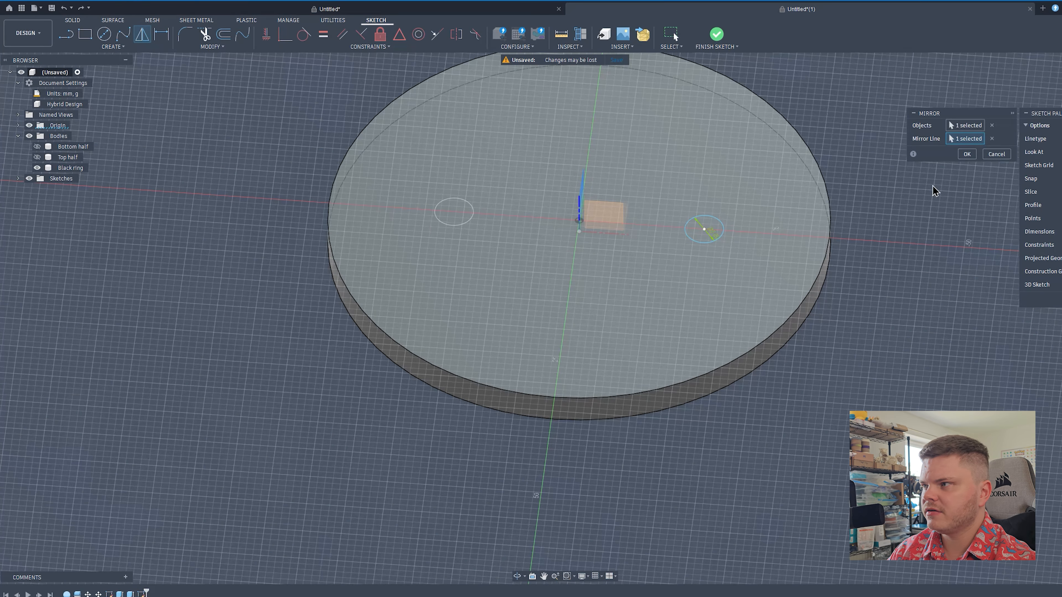
{"action": "left_click", "coordinate": [967, 154]}
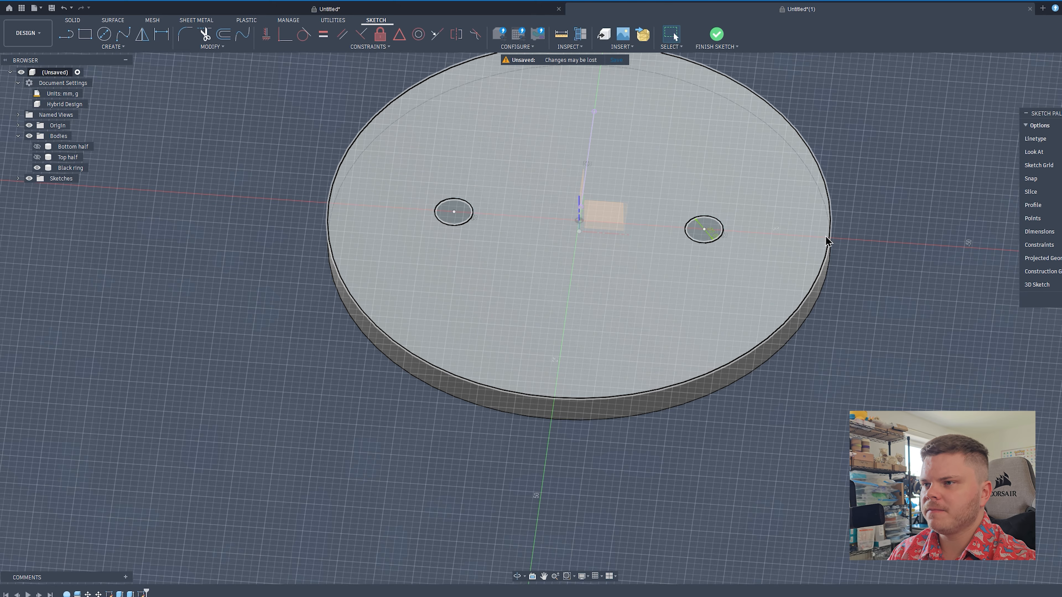
Extrude both 5 mm circles by -4 mm to cut holes through the Black ring body
{"action": "key", "text": "e"}
{"action": "left_click", "coordinate": [463, 217]}
{"action": "left_click", "coordinate": [705, 229]}
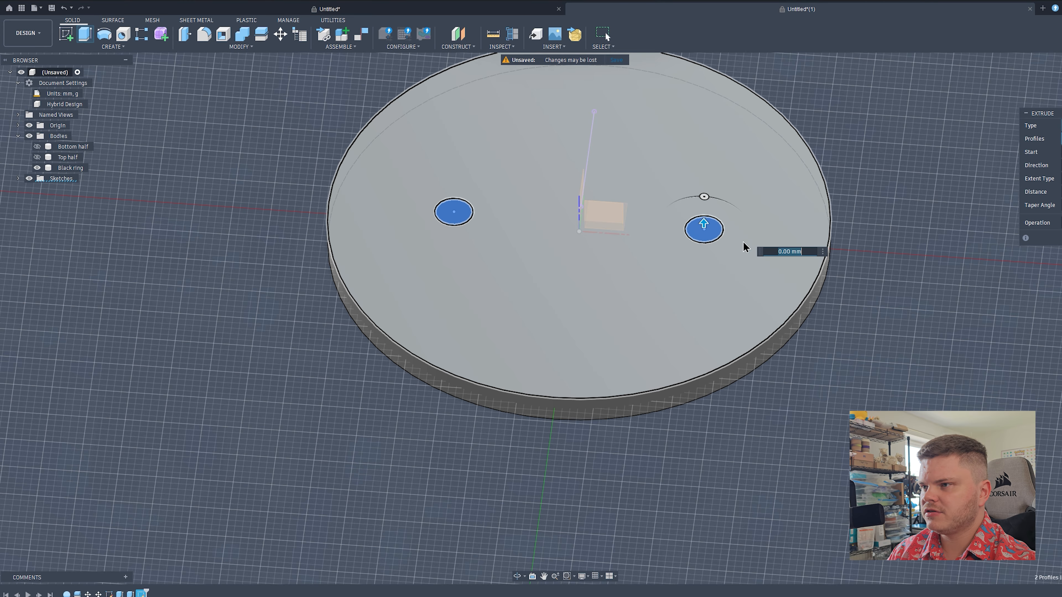
{"action": "type", "text": "-4"}
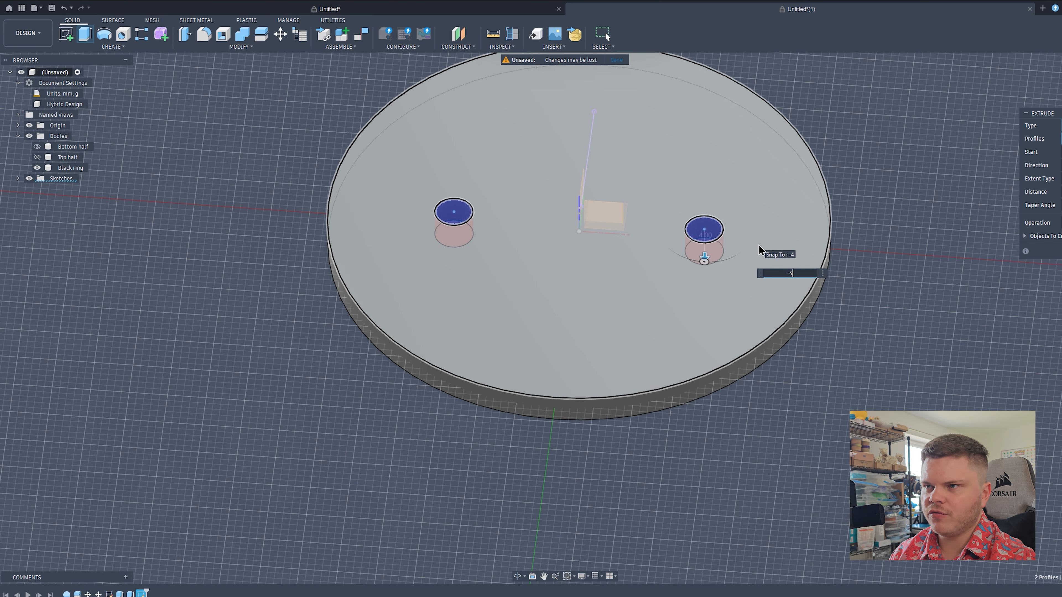
{"action": "key", "text": "Return"}
{"action": "middle_click_drag", "start_coordinate": [758, 247], "coordinate": [362, 262], "text": "shift"}
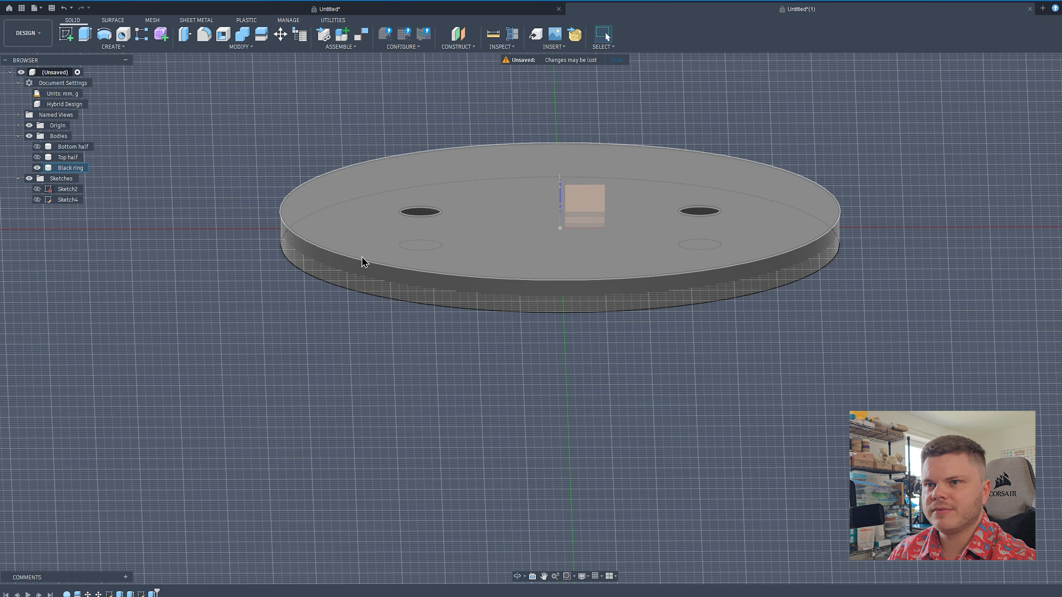
Rename the sketch holding the 65 mm circle "Black ring"
{"action": "right_click", "coordinate": [66, 189]}
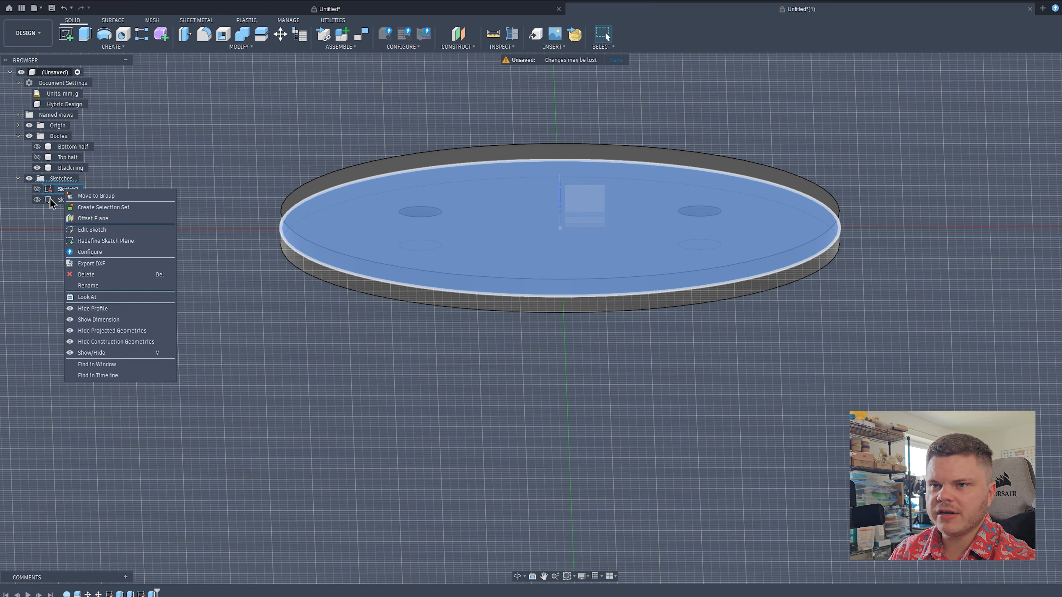
{"action": "left_click", "coordinate": [97, 287]}
{"action": "type", "text": "B"}
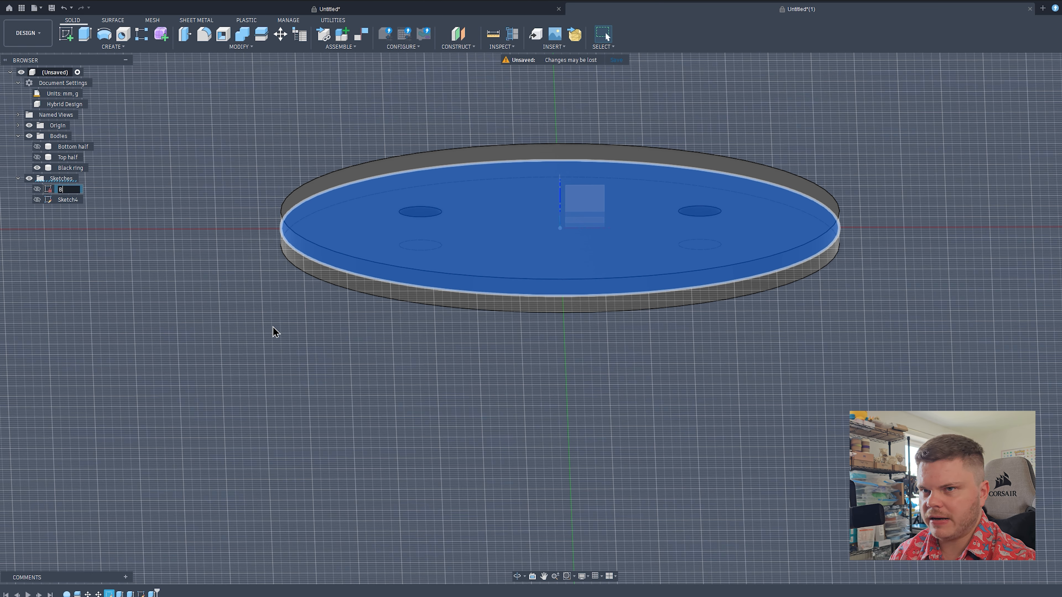
{"action": "type", "text": "lack ring"}
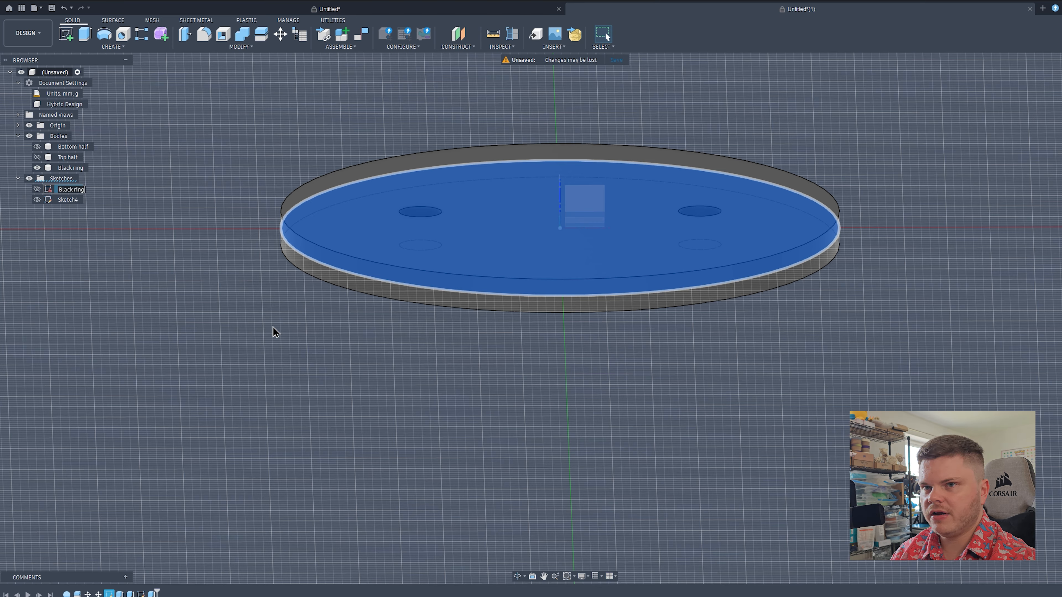
{"action": "key", "text": "Return"}
Rename the sketch holding the two 5 mm circles "Connector holes"
{"action": "right_click", "coordinate": [67, 200]}
{"action": "left_click", "coordinate": [105, 298]}
{"action": "type", "text": "Connector"}
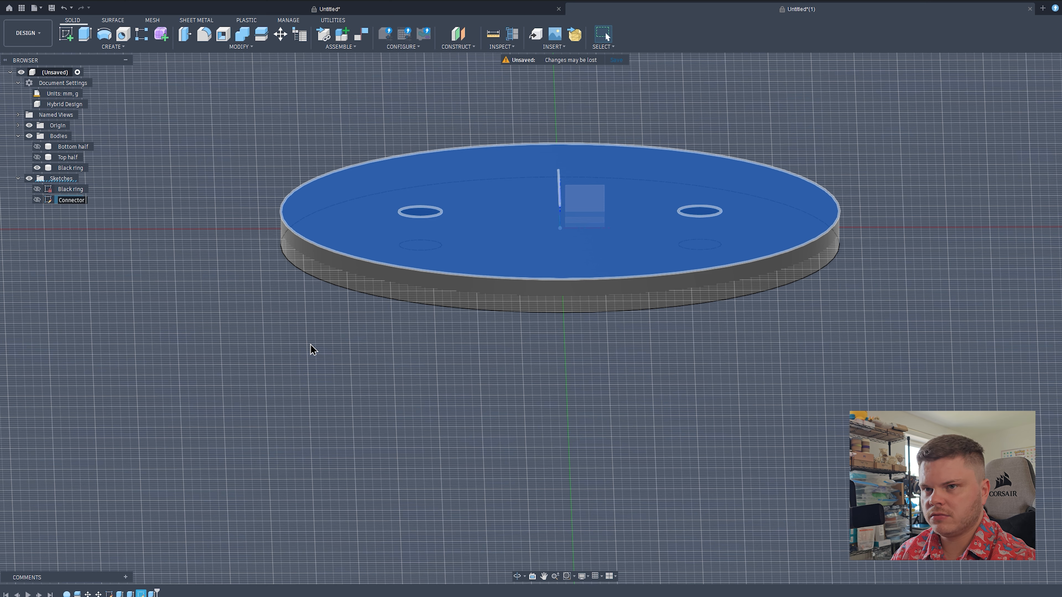
{"action": "type", "text": " holes"}
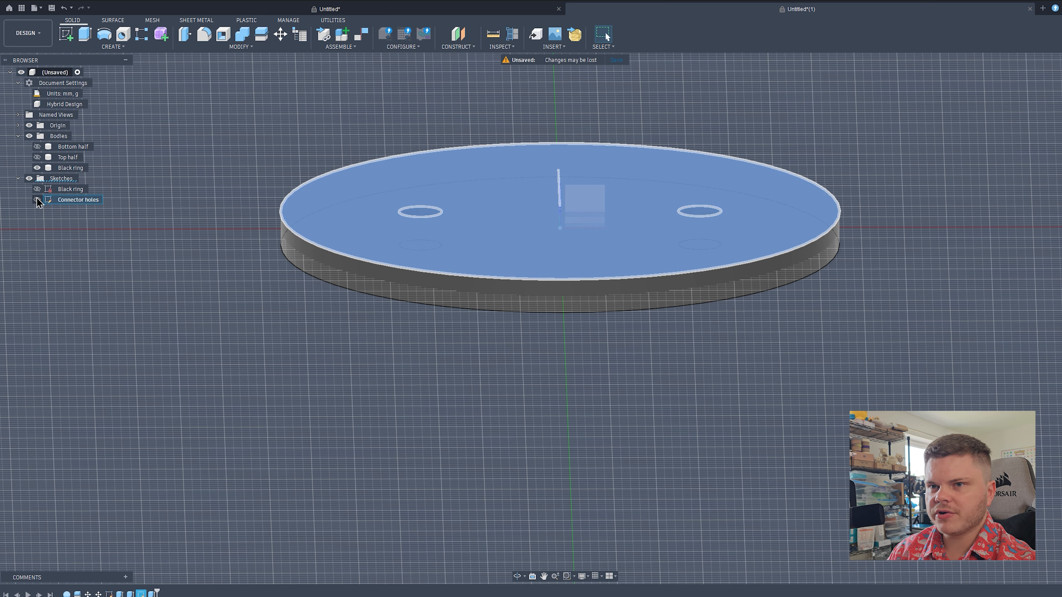
{"action": "left_click", "coordinate": [247, 240]}
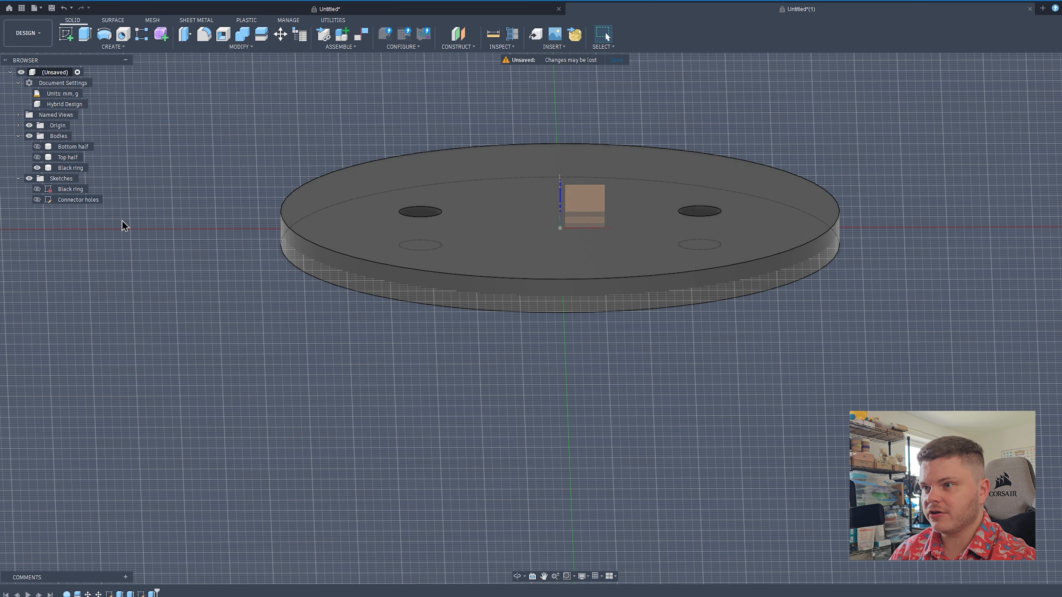
Show the Connector holes sketch and the Top half body, and hide the Black ring body
{"action": "left_click", "coordinate": [37, 200]}
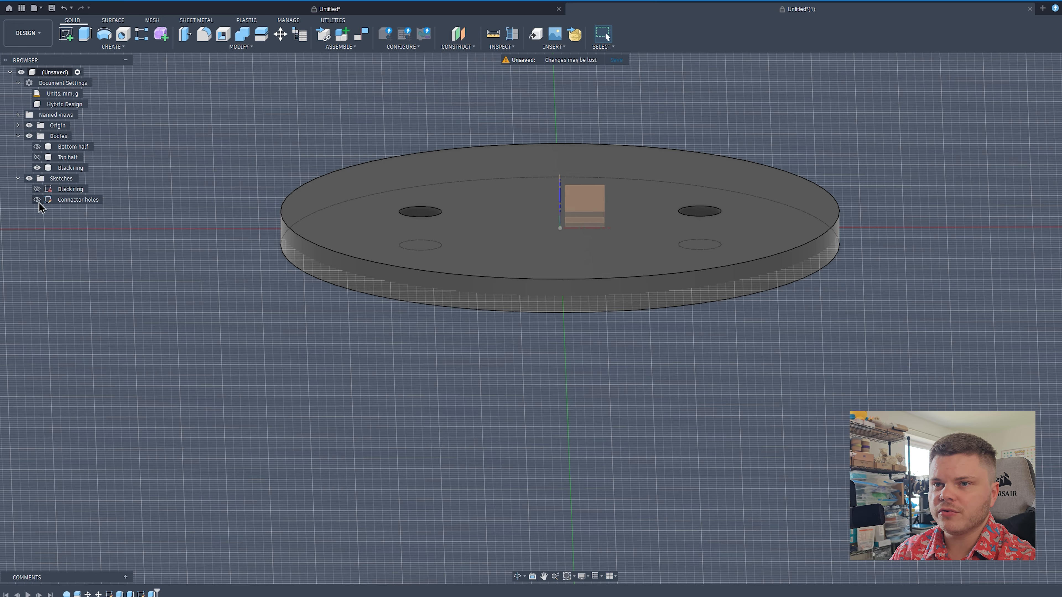
{"action": "left_click", "coordinate": [37, 168]}
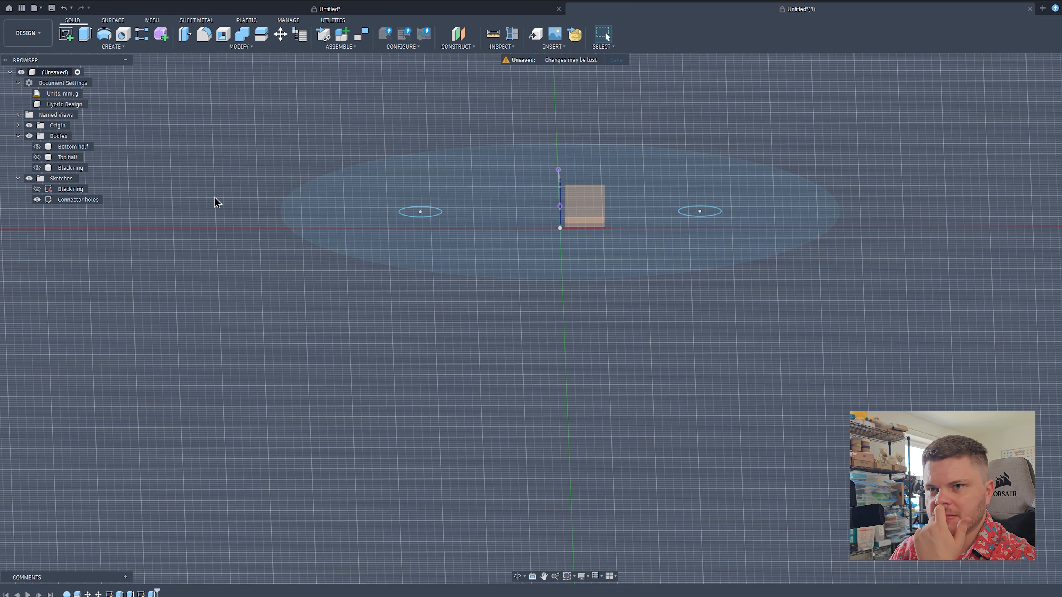
{"action": "left_click", "coordinate": [36, 156]}
{"action": "middle_click_drag", "start_coordinate": [663, 225], "coordinate": [648, 67], "text": "shift"}
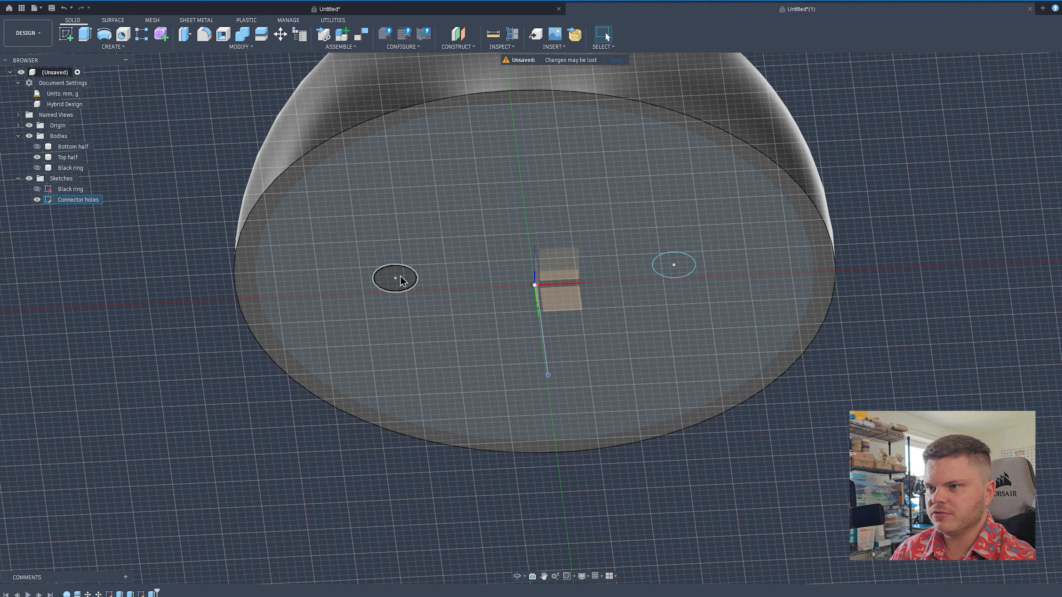
Extrude both connector circles 15 mm upward to cut holes into the Top half's flat face
{"action": "left_click", "coordinate": [401, 280]}
{"action": "left_click", "coordinate": [673, 264], "text": "shift"}
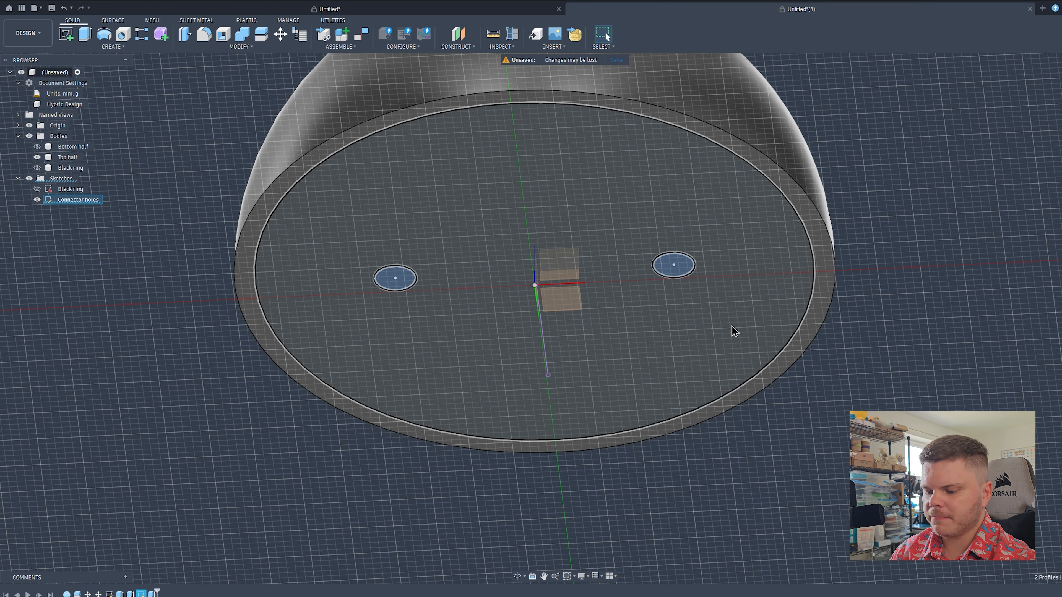
{"action": "key", "text": "e"}
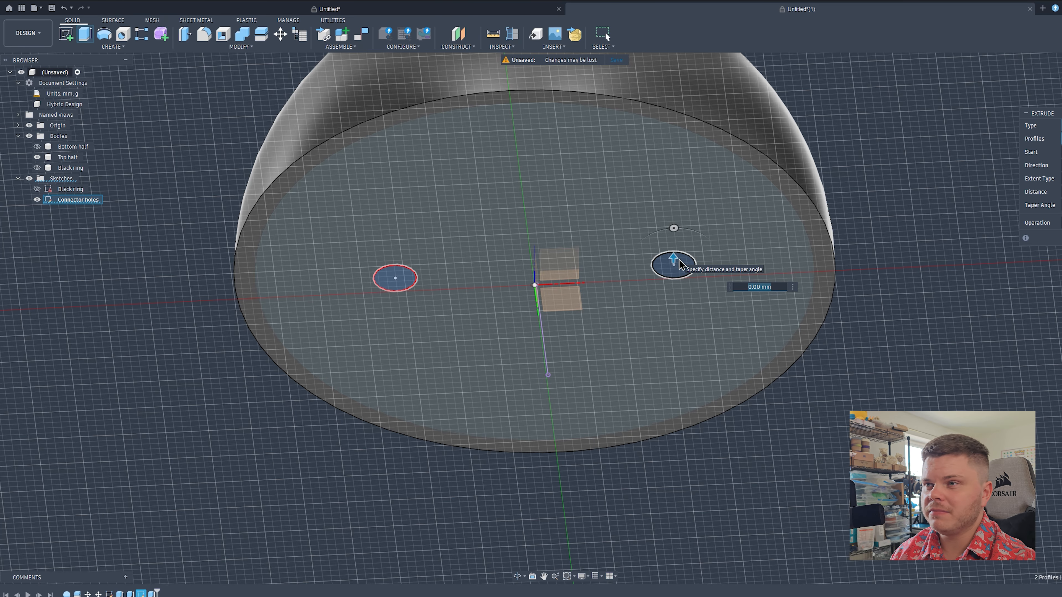
{"action": "type", "text": "15"}
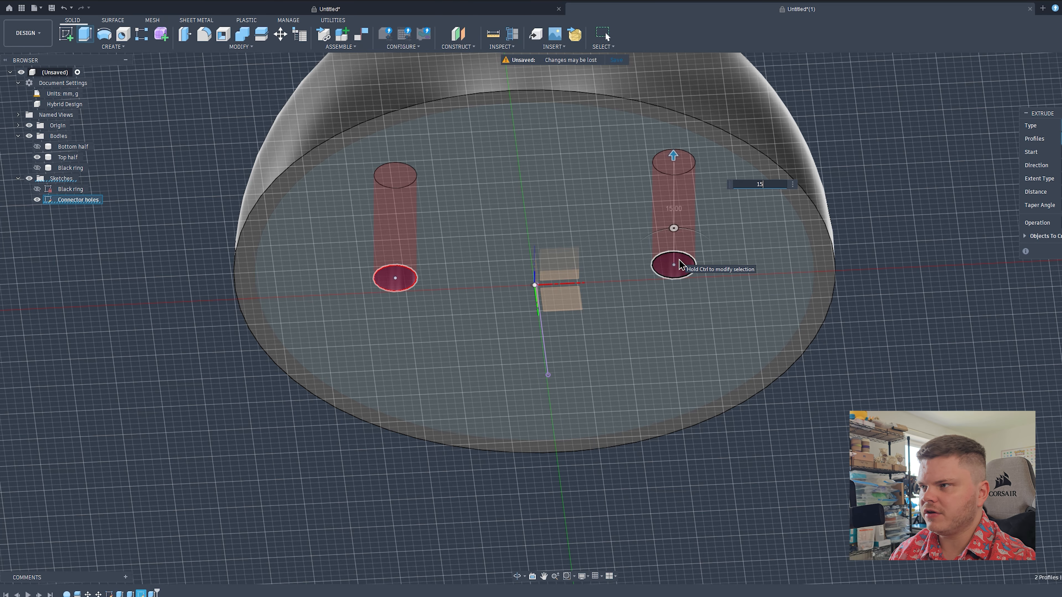
{"action": "key", "text": "Return"}
Hide the Top half body and show the Bottom half body
{"action": "middle_click_drag", "start_coordinate": [685, 265], "coordinate": [673, 335], "text": "shift"}
{"action": "scroll", "coordinate": [652, 292], "scroll_direction": "down", "scroll_amount": 3}
{"action": "left_click", "coordinate": [37, 157]}
{"action": "left_click", "coordinate": [37, 147]}
{"action": "mouse_move", "coordinate": [709, 292]}
{"action": "middle_mouse_down", "text": "shift"}
{"action": "mouse_move", "coordinate": [621, 339]}
{"action": "mouse_move", "coordinate": [332, 325]}
{"action": "middle_mouse_up", "text": "shift"}
{"action": "left_click", "coordinate": [485, 296]}
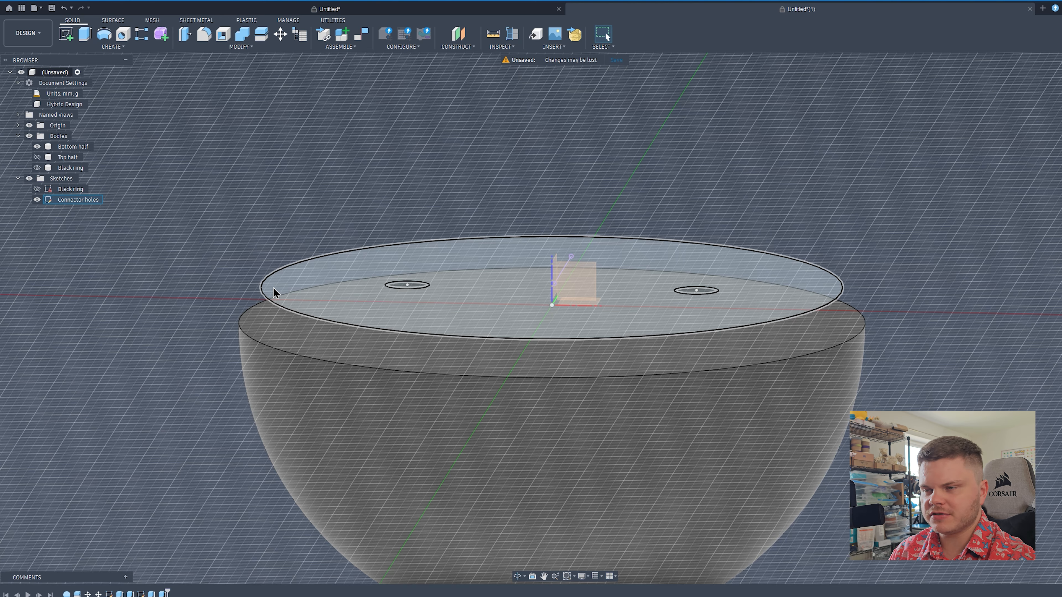
{"action": "left_click", "coordinate": [273, 262]}
{"action": "middle_click_drag", "start_coordinate": [272, 262], "coordinate": [404, 294], "text": "shift"}
Extrude both connector circles by -19 mm to cut holes down into the Bottom half
{"action": "left_click", "coordinate": [411, 283]}
{"action": "left_click", "coordinate": [713, 288], "text": "shift"}
{"action": "key", "text": "e"}
{"action": "middle_click_drag", "start_coordinate": [668, 365], "coordinate": [675, 341], "text": "shift"}
{"action": "left_click_drag", "start_coordinate": [691, 334], "coordinate": [695, 386]}
{"action": "left_click", "coordinate": [772, 401]}
{"action": "key", "text": "BackSpace"}
{"action": "type", "text": "19"}
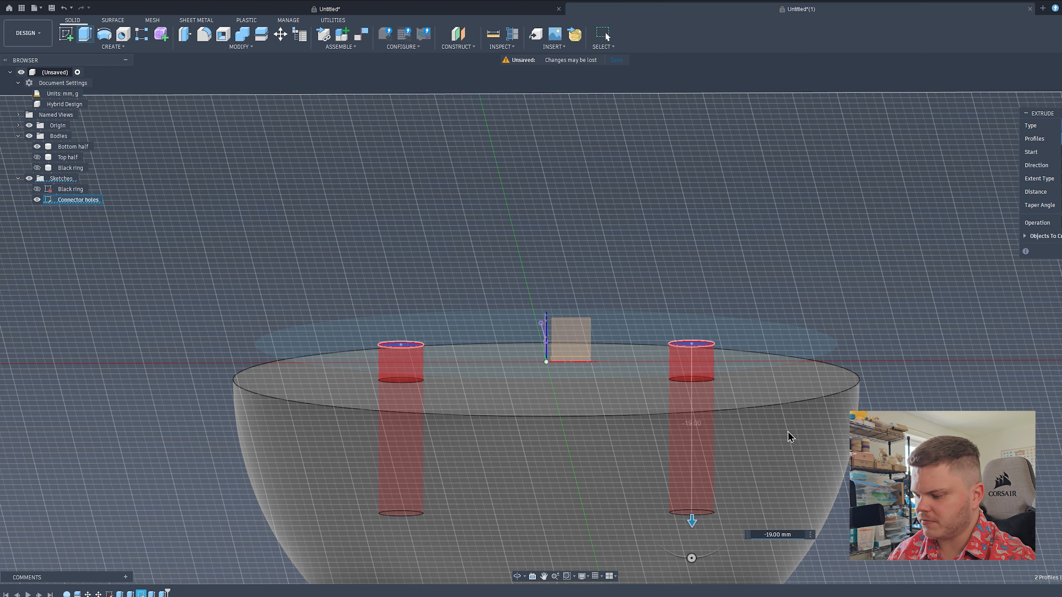
{"action": "key", "text": "Return"}
Show the Black ring and Top half bodies together with the Bottom half
{"action": "left_click", "coordinate": [37, 169]}
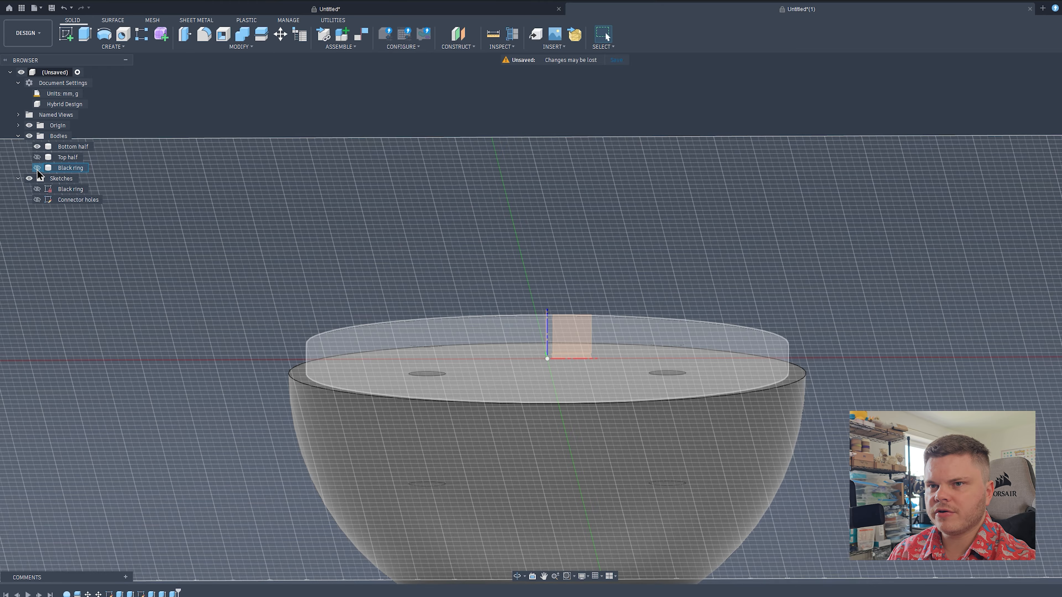
{"action": "left_click", "coordinate": [36, 157]}
{"action": "scroll", "coordinate": [696, 312], "scroll_direction": "down", "scroll_amount": 3}
{"action": "middle_click_drag", "start_coordinate": [760, 373], "coordinate": [652, 395], "text": "shift"}
{"action": "left_click", "coordinate": [308, 196]}
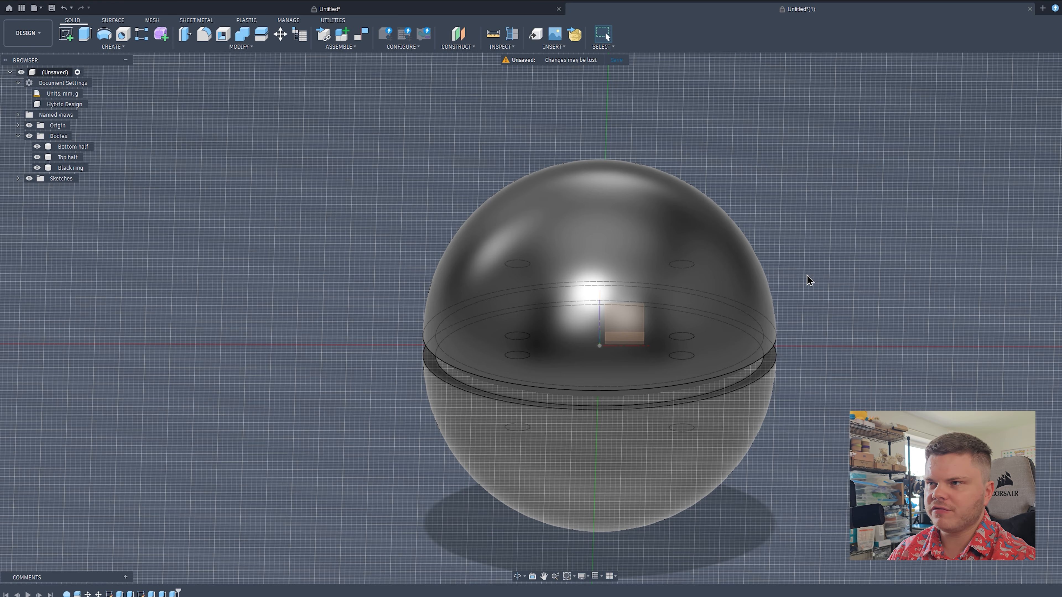
Create a construction plane offset -35 mm from the vertical origin plane, at the front of the ball
{"action": "left_click", "coordinate": [458, 33]}
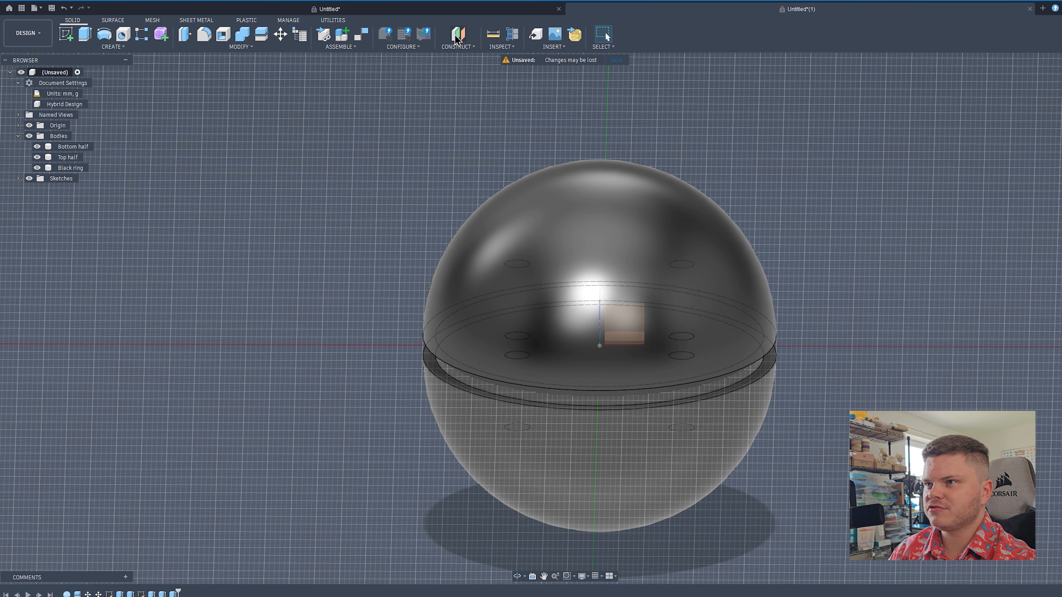
{"action": "middle_click_drag", "start_coordinate": [598, 331], "coordinate": [606, 363], "text": "shift"}
{"action": "left_click", "coordinate": [620, 363]}
{"action": "middle_click_drag", "start_coordinate": [753, 398], "coordinate": [776, 316]}
{"action": "left_click_drag", "start_coordinate": [684, 253], "coordinate": [680, 401]}
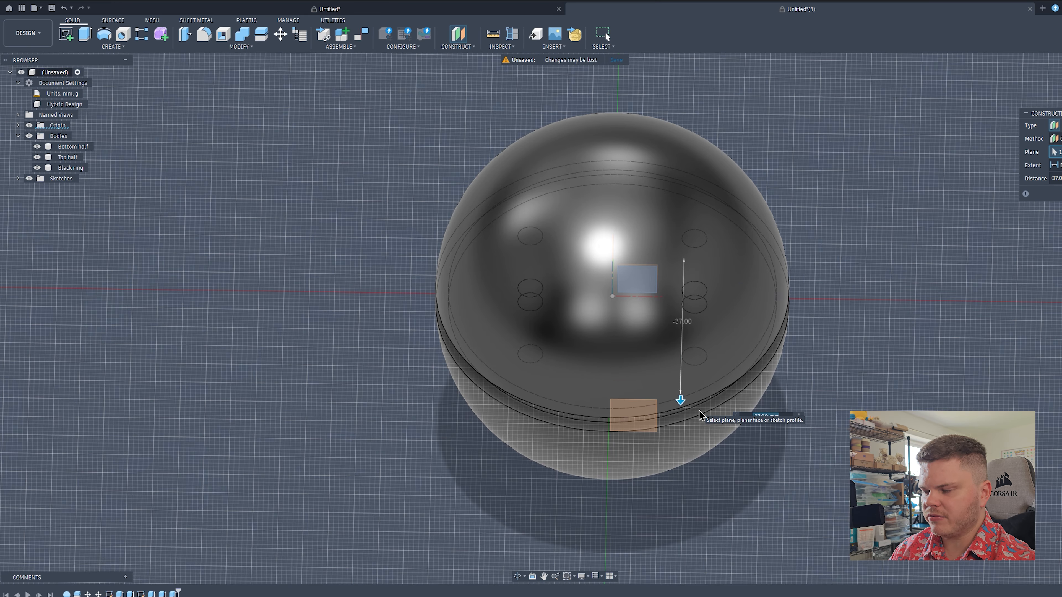
{"action": "type", "text": "-35"}
{"action": "middle_click_drag", "start_coordinate": [698, 411], "coordinate": [671, 450], "text": "shift"}
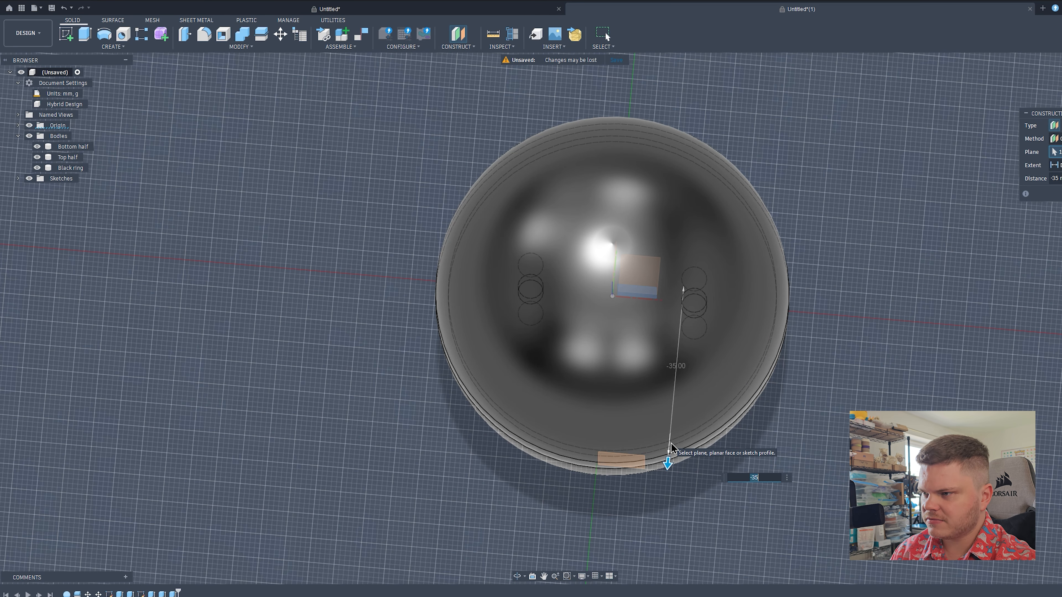
{"action": "key", "text": "Return"}
Start a sketch on the offset plane and draw a 21 mm diameter circle centred on the origin
{"action": "middle_click_drag", "start_coordinate": [708, 429], "coordinate": [716, 375], "text": "shift"}
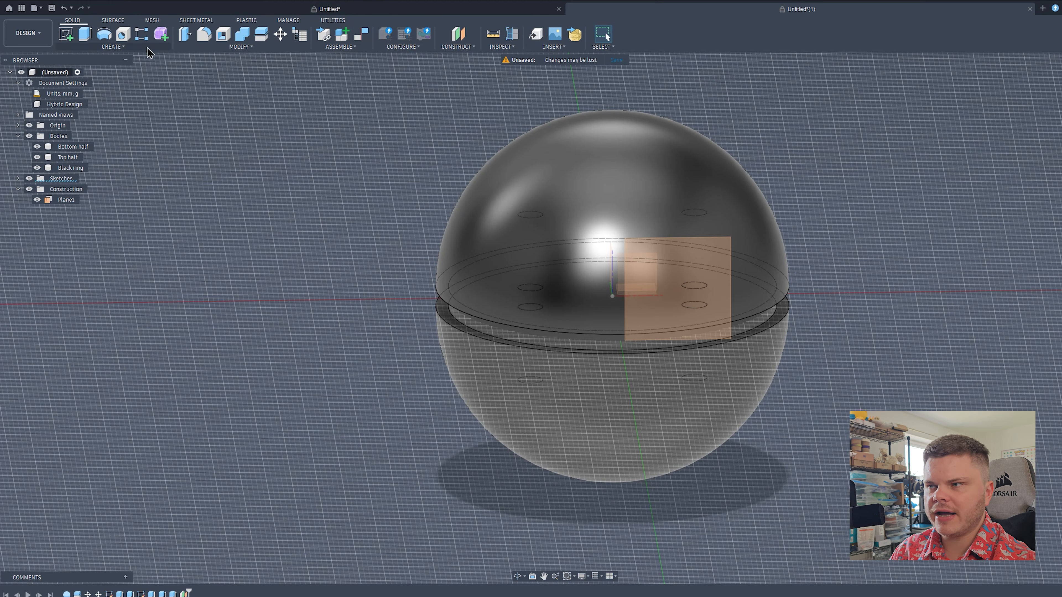
{"action": "left_click", "coordinate": [64, 40]}
{"action": "left_click", "coordinate": [681, 287]}
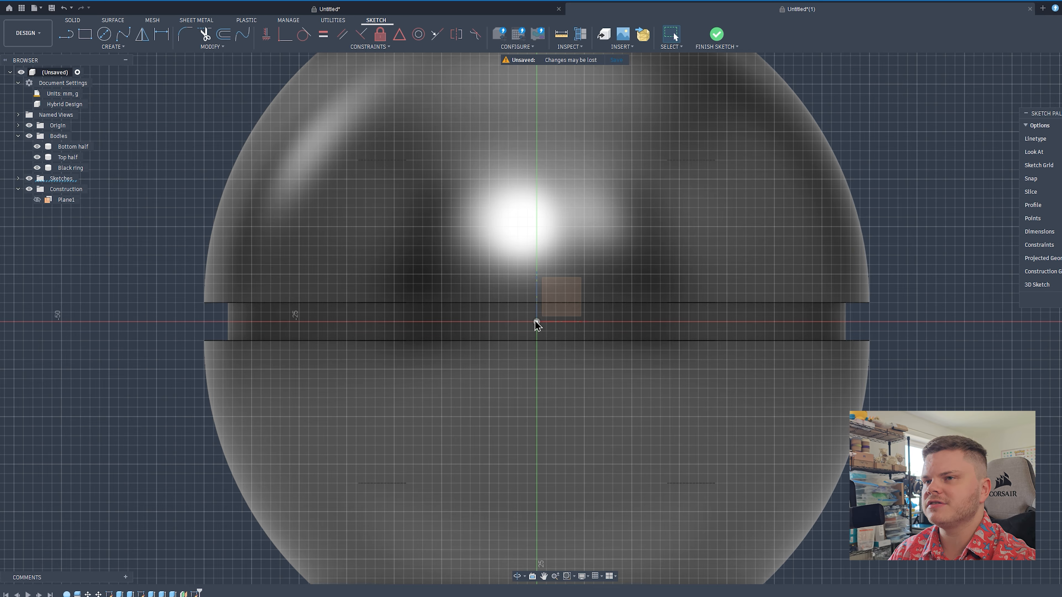
{"action": "key", "text": "c"}
{"action": "left_click", "coordinate": [536, 322]}
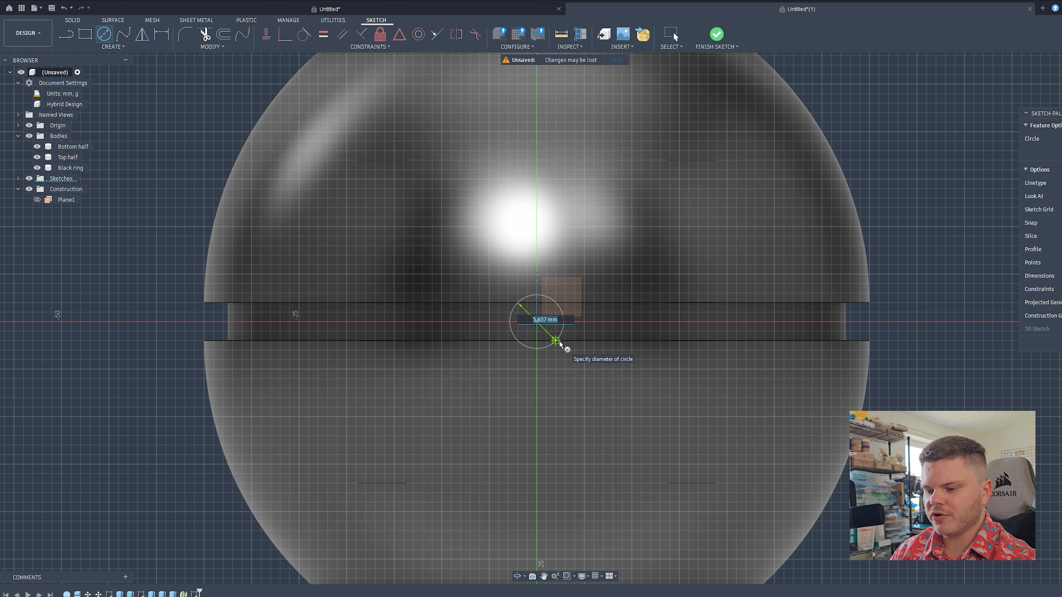
{"action": "type", "text": "21"}
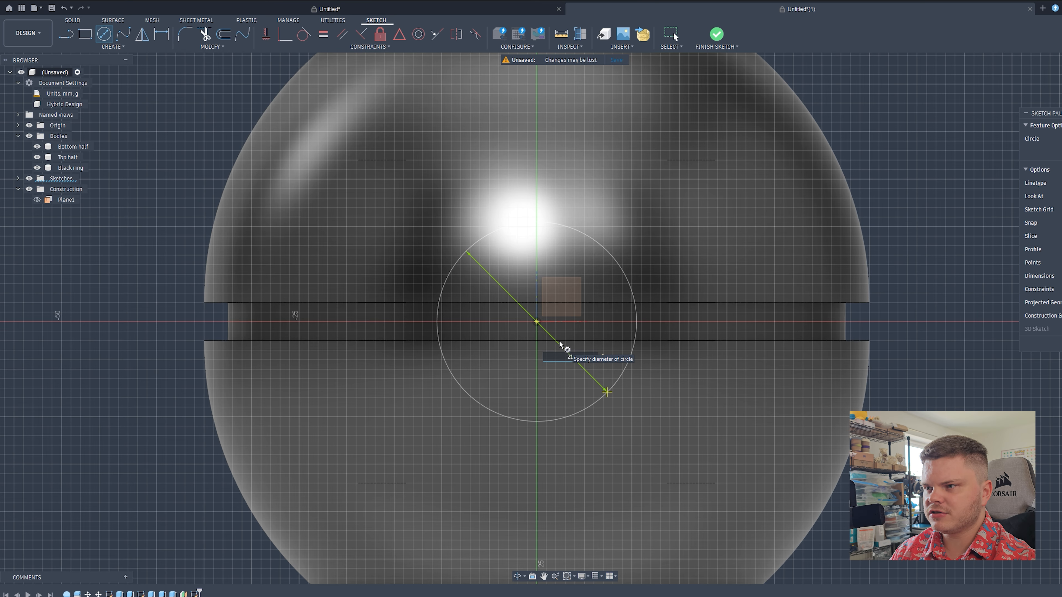
{"action": "key", "text": "Return"}
Extrude the 21 mm circle 5 mm inward to cut a round recess into the front of the ball
{"action": "scroll", "coordinate": [625, 339], "scroll_direction": "down", "scroll_amount": 3}
{"action": "key", "text": "e"}
{"action": "mouse_move", "coordinate": [623, 372]}
{"action": "middle_mouse_down", "text": "shift"}
{"action": "mouse_move", "coordinate": [581, 420]}
{"action": "mouse_move", "coordinate": [511, 427]}
{"action": "middle_mouse_up", "text": "shift"}
{"action": "left_click", "coordinate": [562, 400]}
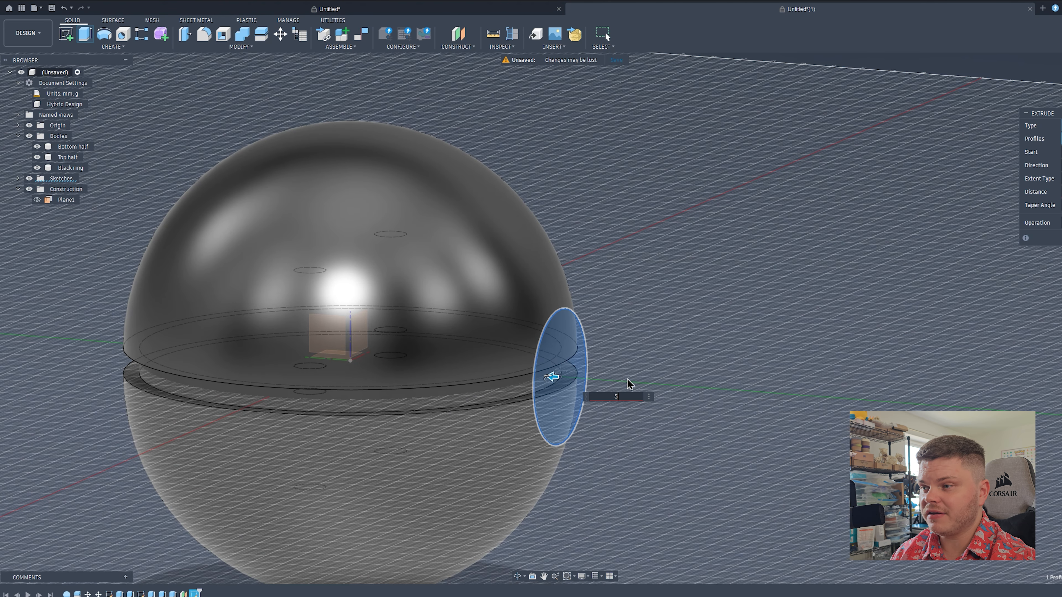
{"action": "type", "text": "5"}
{"action": "key", "text": "Return"}
{"action": "middle_click_drag", "start_coordinate": [663, 429], "coordinate": [675, 405], "text": "shift"}
{"action": "scroll", "coordinate": [672, 404], "scroll_direction": "up", "scroll_amount": 3}
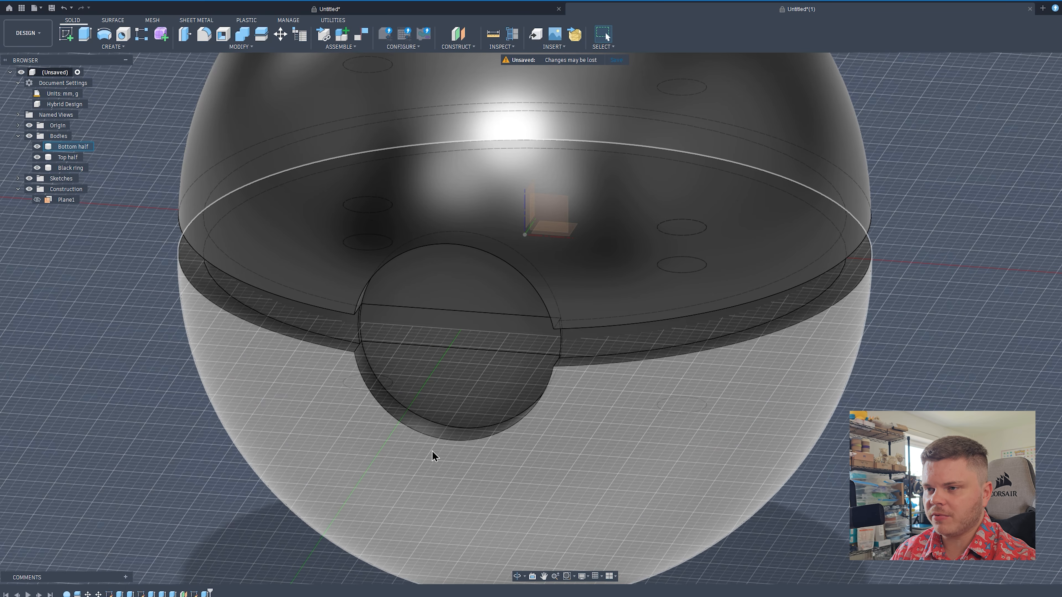
Show the front offset plane and sketch a circle on it, centred on the origin and slightly smaller than the 21 mm recess
{"action": "middle_click_drag", "start_coordinate": [434, 437], "coordinate": [606, 437], "text": "shift"}
{"action": "middle_click_drag", "start_coordinate": [606, 437], "coordinate": [719, 386]}
{"action": "scroll", "coordinate": [720, 387], "scroll_direction": "down", "scroll_amount": 3}
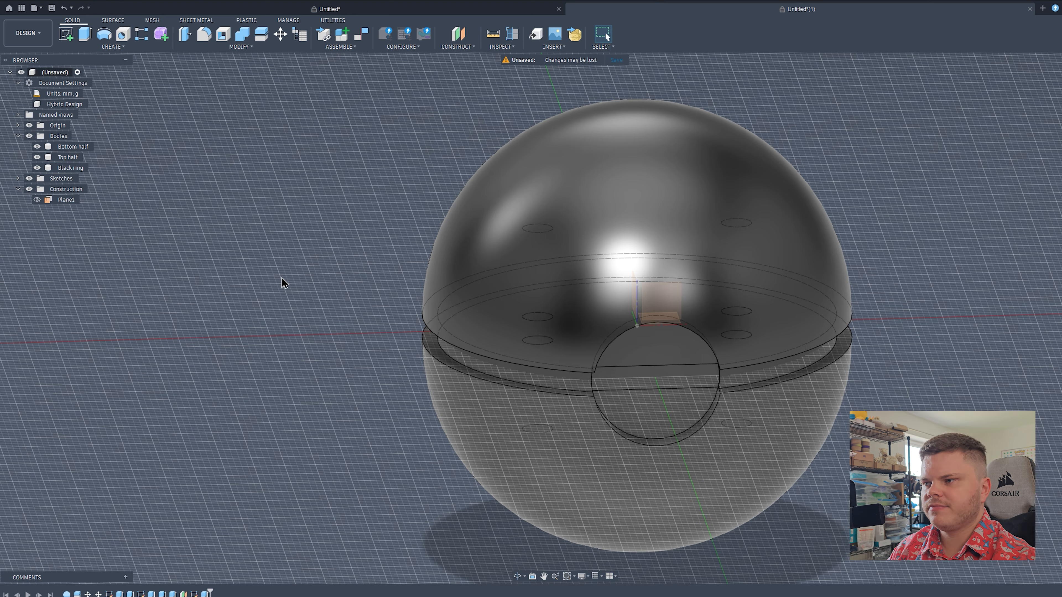
{"action": "left_click", "coordinate": [36, 200]}
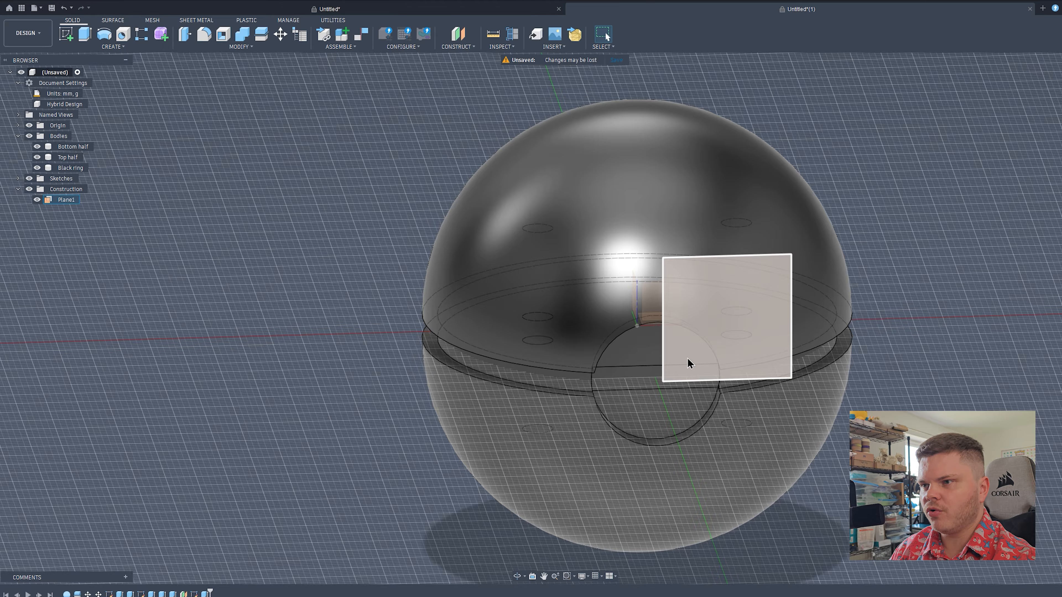
{"action": "key", "text": "c"}
{"action": "left_click", "coordinate": [693, 350]}
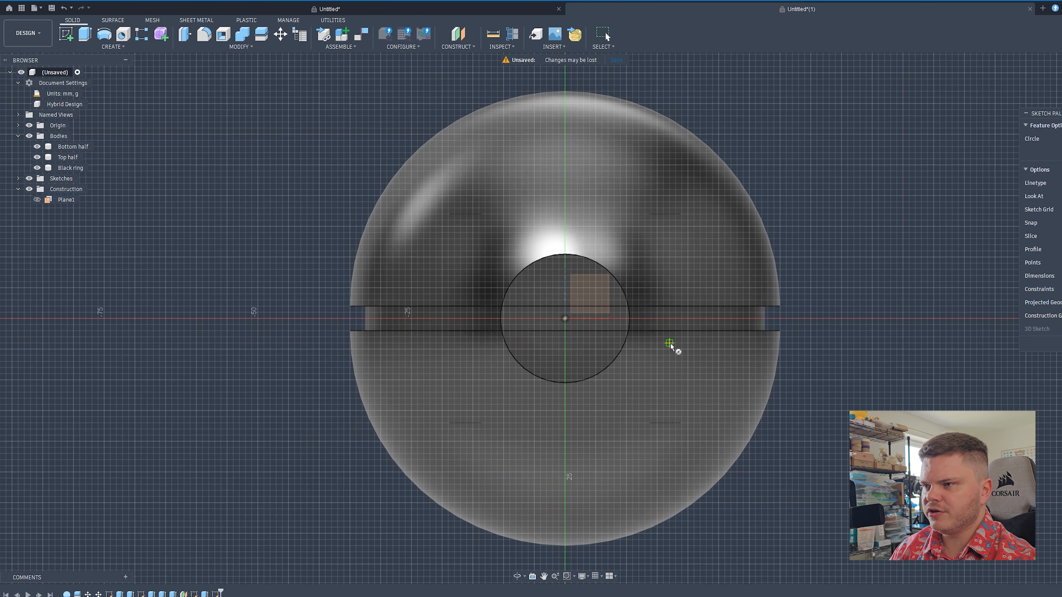
{"action": "left_click", "coordinate": [561, 317]}
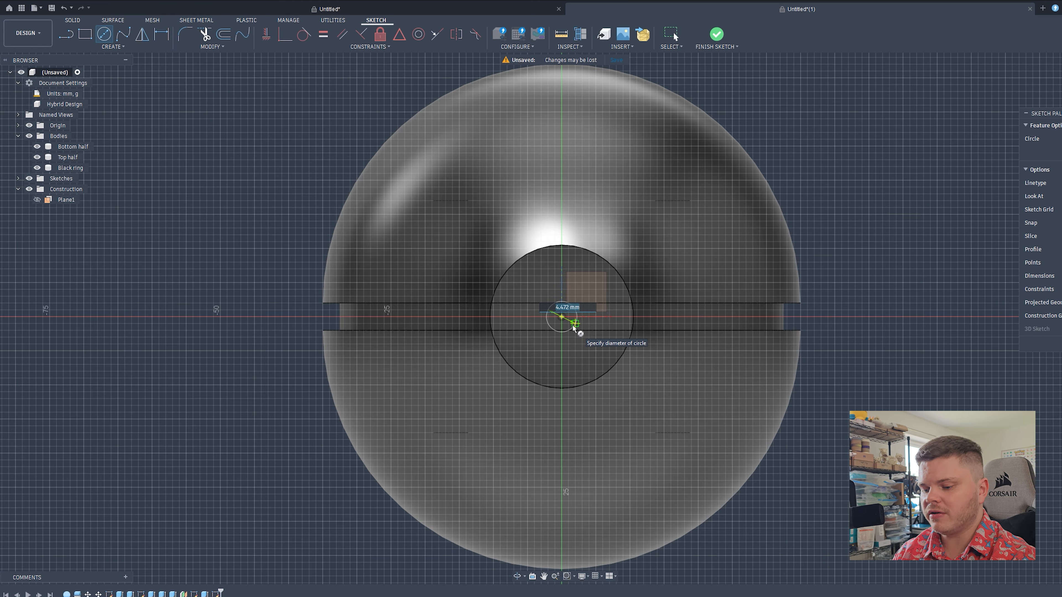
{"action": "type", "text": "2"}
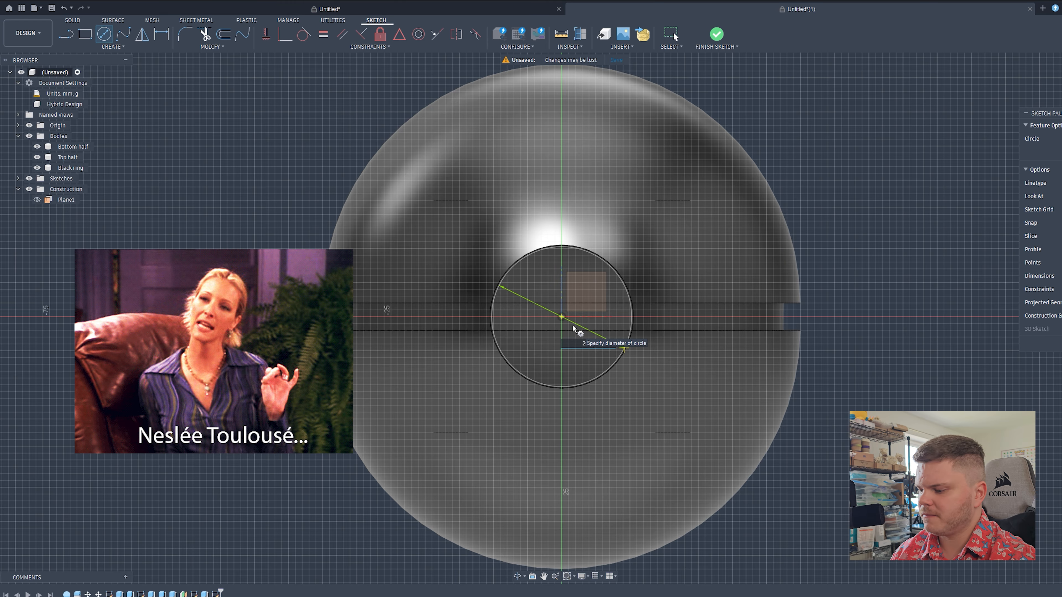
{"action": "key", "text": "Return"}
Extrude the circle -5 mm into the recess as a new separate body
{"action": "key", "text": "e"}
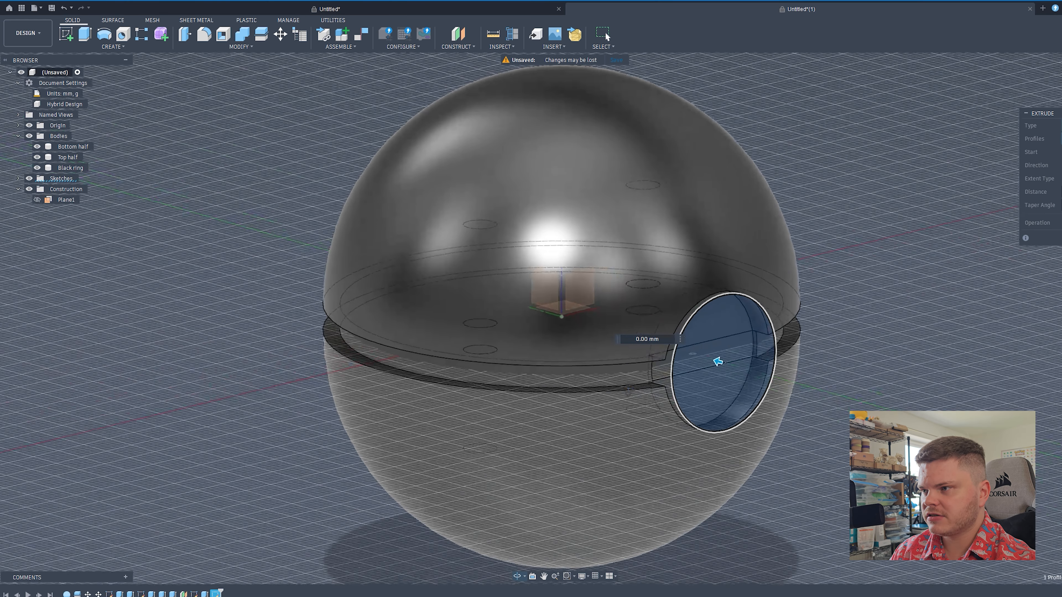
{"action": "type", "text": "-5"}
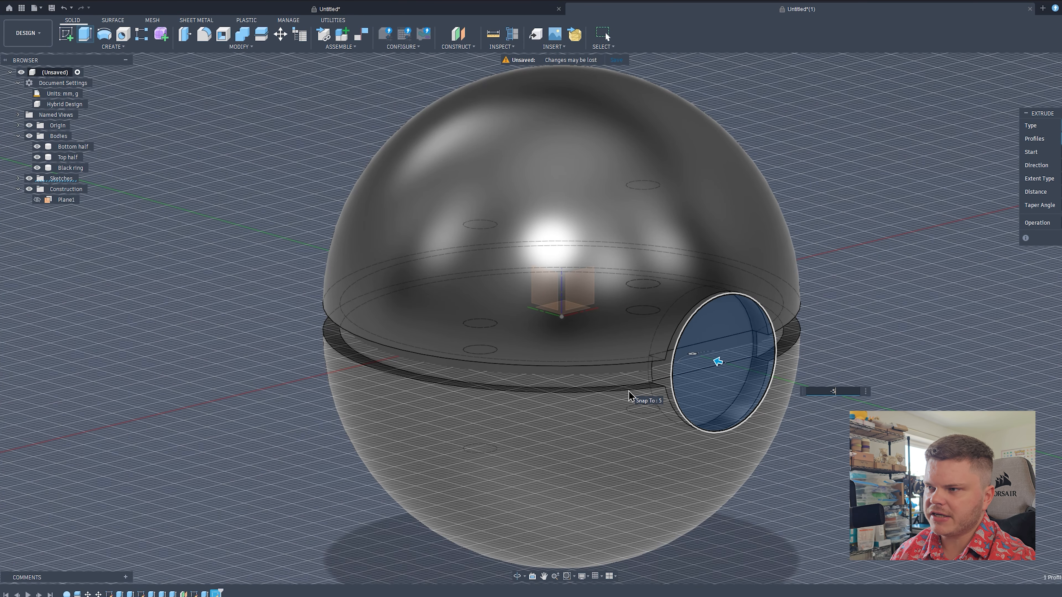
{"action": "key", "text": "Return"}
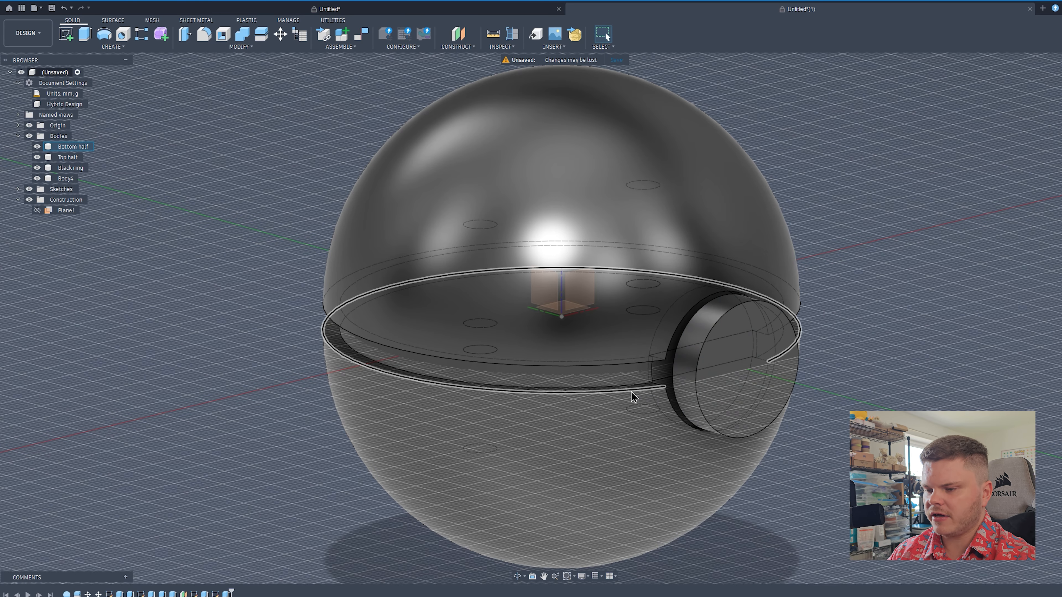
Sketch a centred 17 mm diameter circle on the front face of the disc and extrude it 1.75 mm outward
{"action": "middle_click_drag", "start_coordinate": [631, 392], "coordinate": [531, 376], "text": "shift"}
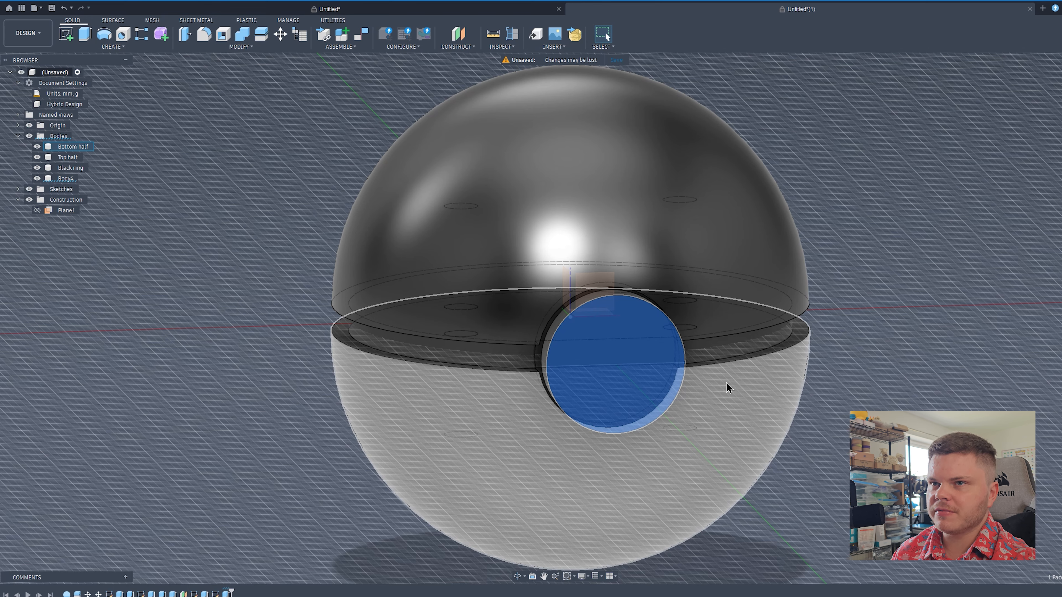
{"action": "key", "text": "c"}
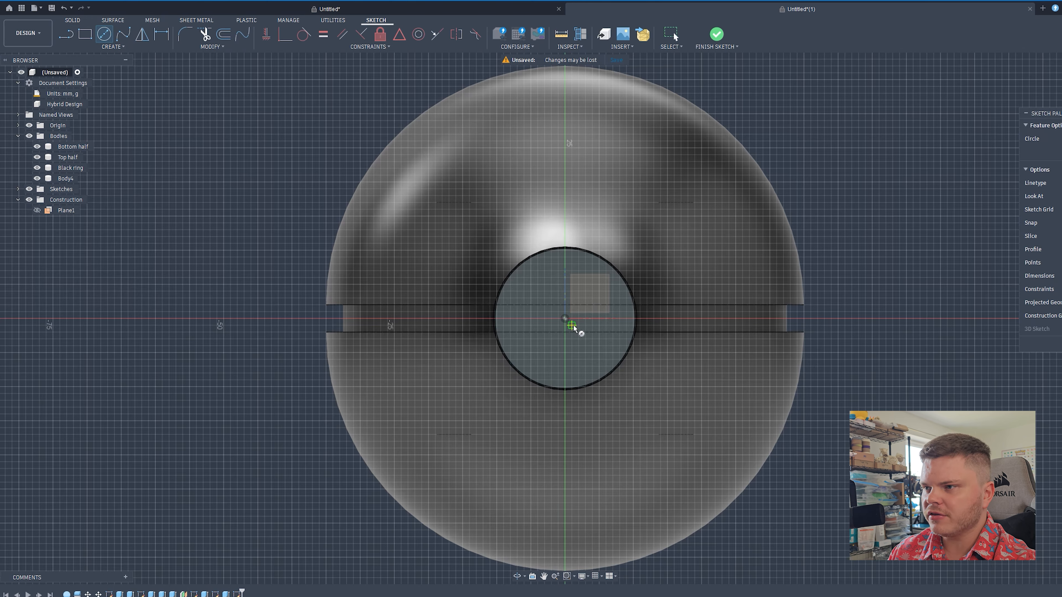
{"action": "left_click", "coordinate": [565, 319]}
{"action": "type", "text": "17"}
{"action": "key", "text": "Return"}
{"action": "key", "text": "e"}
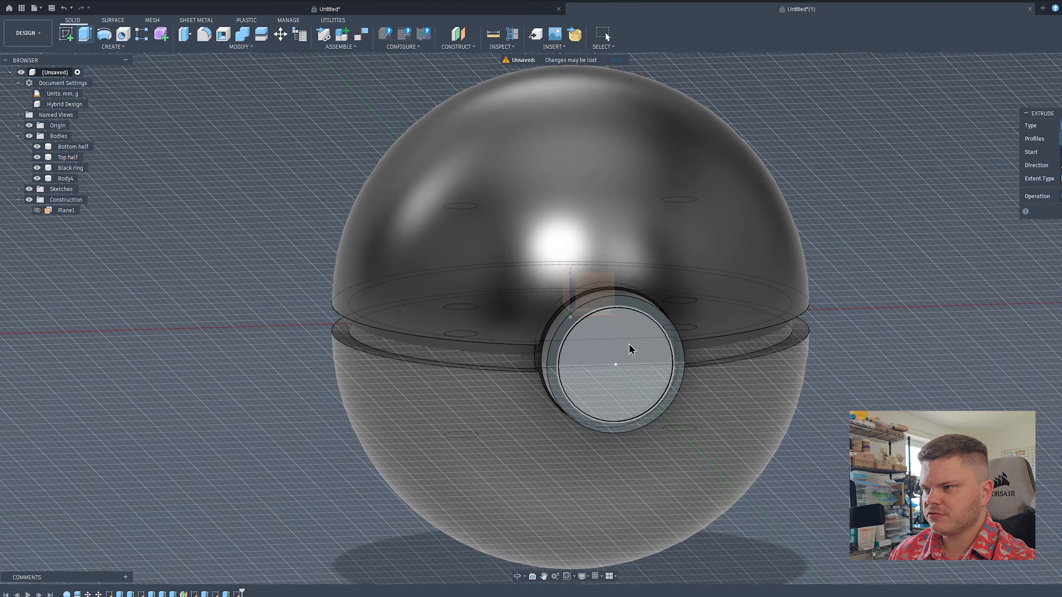
{"action": "type", "text": "1.75"}
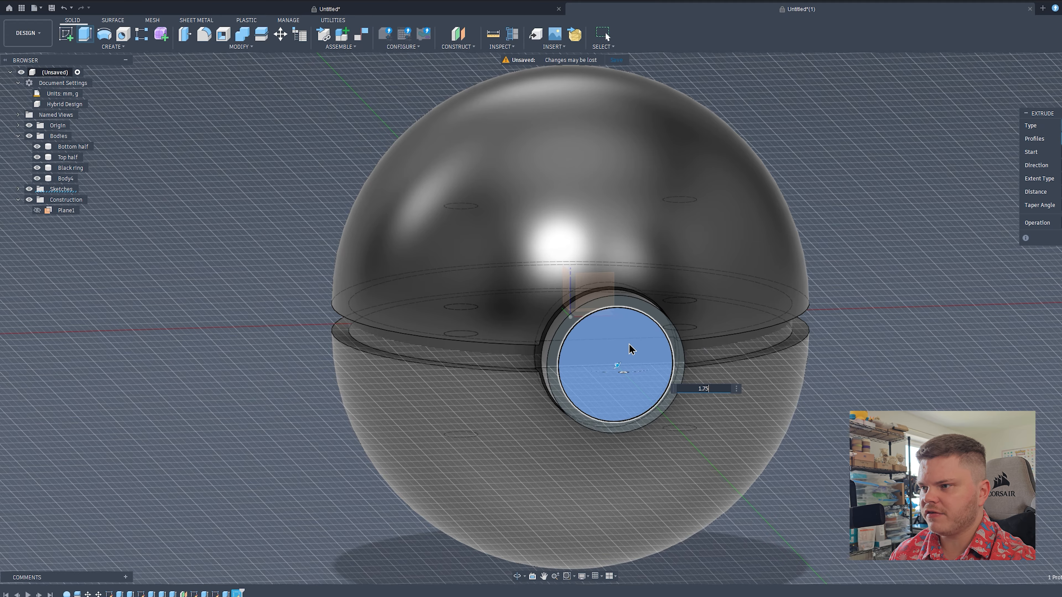
{"action": "key", "text": "Return"}
Sketch a centred 8 mm diameter circle on the raised front face and extrude it 1.75 mm outward
{"action": "key", "text": "c"}
{"action": "left_click", "coordinate": [629, 348]}
{"action": "left_click", "coordinate": [564, 319]}
{"action": "type", "text": "8"}
{"action": "key", "text": "Return"}
{"action": "key", "text": "e"}
{"action": "left_click", "coordinate": [623, 367]}
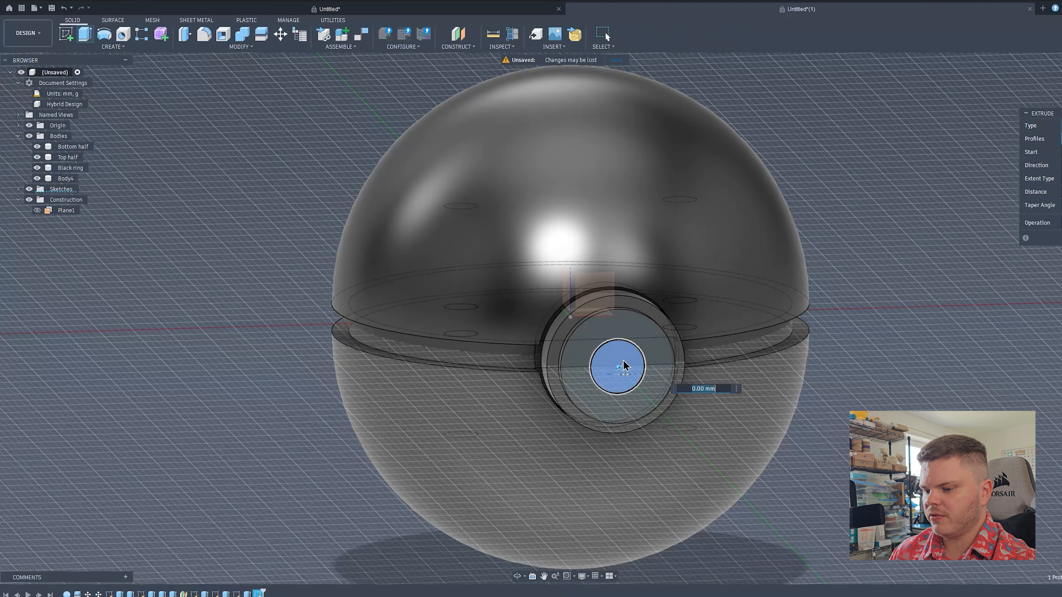
{"action": "type", "text": "1.75"}
{"action": "key", "text": "Return"}
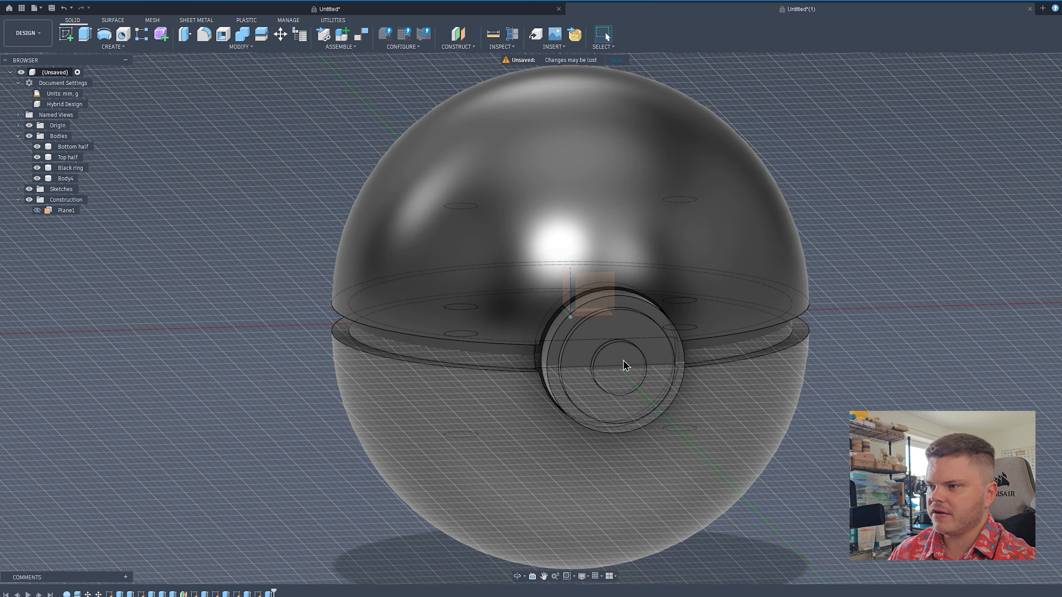
Rename the new stepped disc body to Button
{"action": "middle_click_drag", "start_coordinate": [742, 410], "coordinate": [844, 426], "text": "shift"}
{"action": "scroll", "coordinate": [748, 405], "scroll_direction": "down", "scroll_amount": 3}
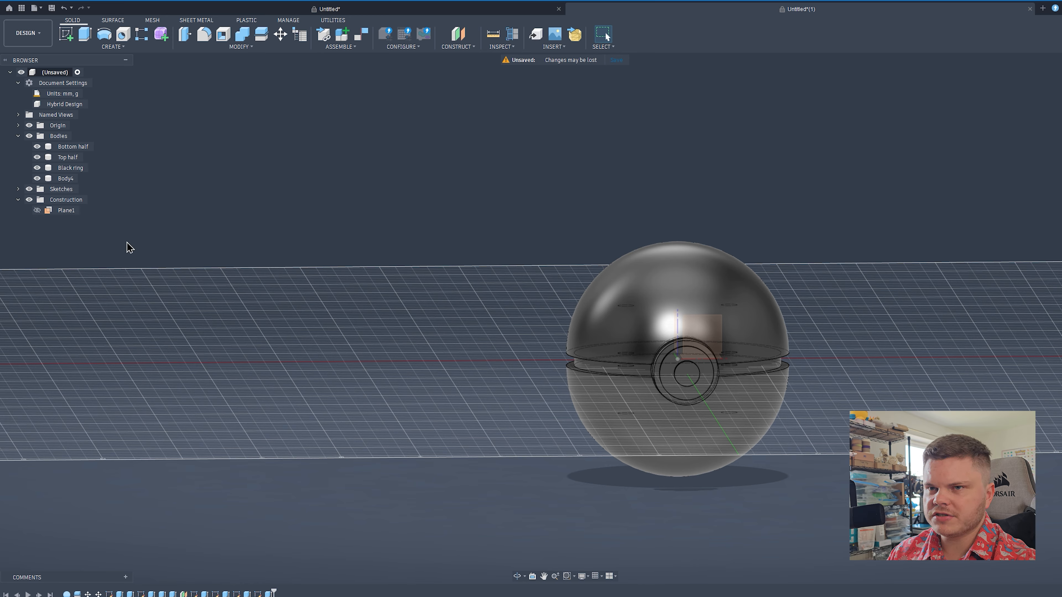
{"action": "right_click", "coordinate": [63, 179]}
{"action": "left_click", "coordinate": [89, 359]}
{"action": "type", "text": "Button"}
{"action": "key", "text": "Return"}
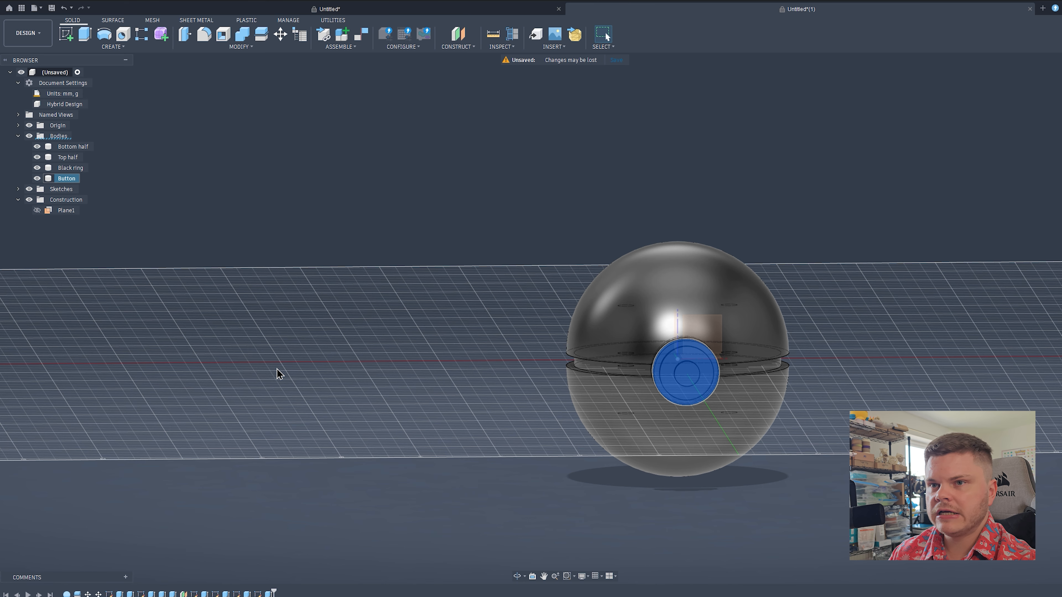
Hide all the bodies and sketch a 4.8 mm diameter circle on the horizontal origin plane, centred on the origin
{"action": "left_click", "coordinate": [37, 147]}
{"action": "left_click", "coordinate": [37, 157]}
{"action": "left_click", "coordinate": [37, 168]}
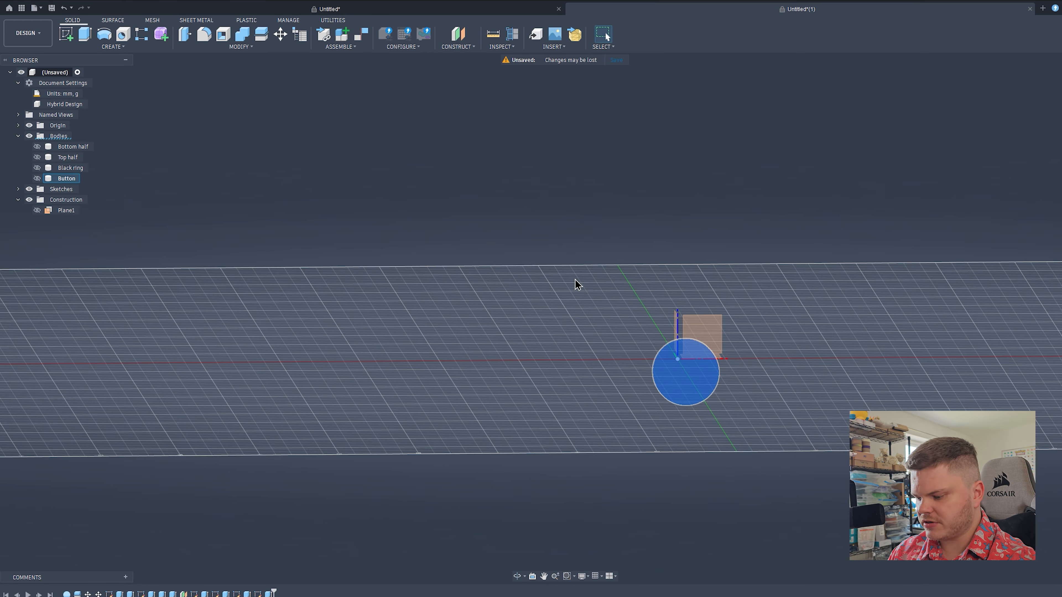
{"action": "key", "text": "c"}
{"action": "left_click", "coordinate": [725, 345]}
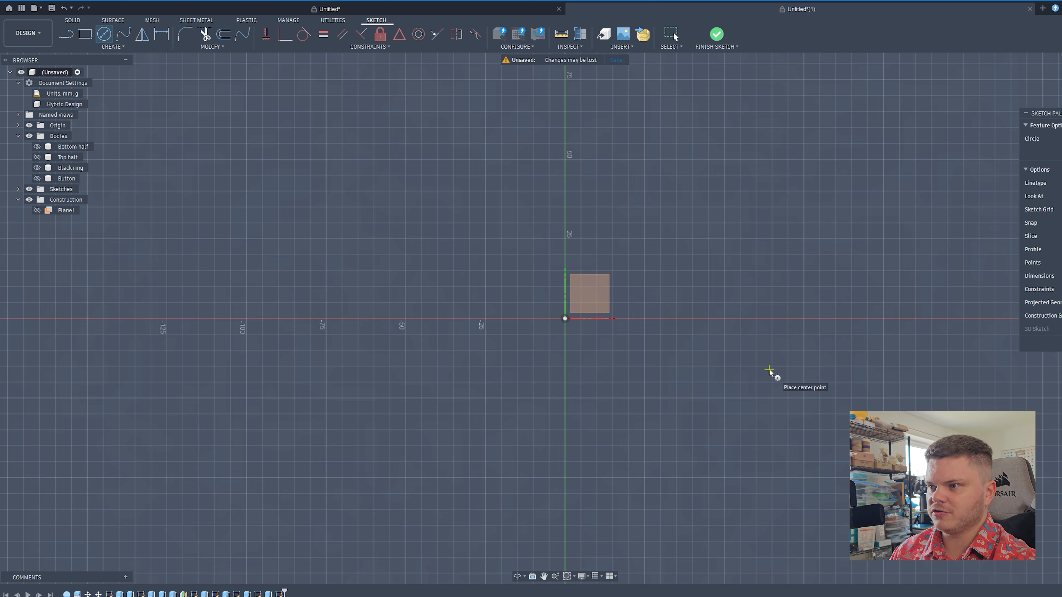
{"action": "left_click", "coordinate": [564, 319]}
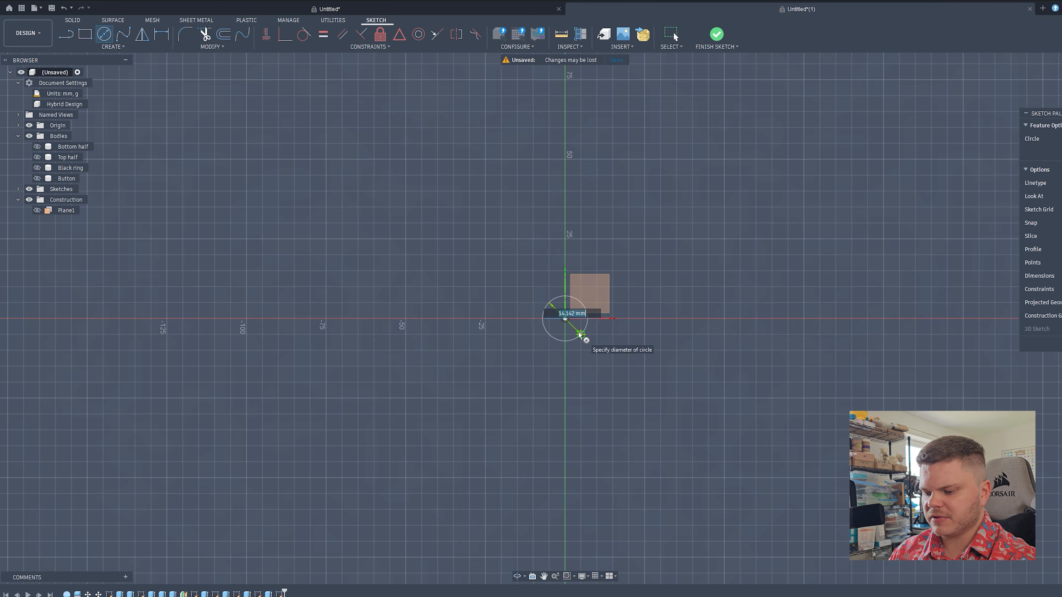
{"action": "type", "text": "4.8"}
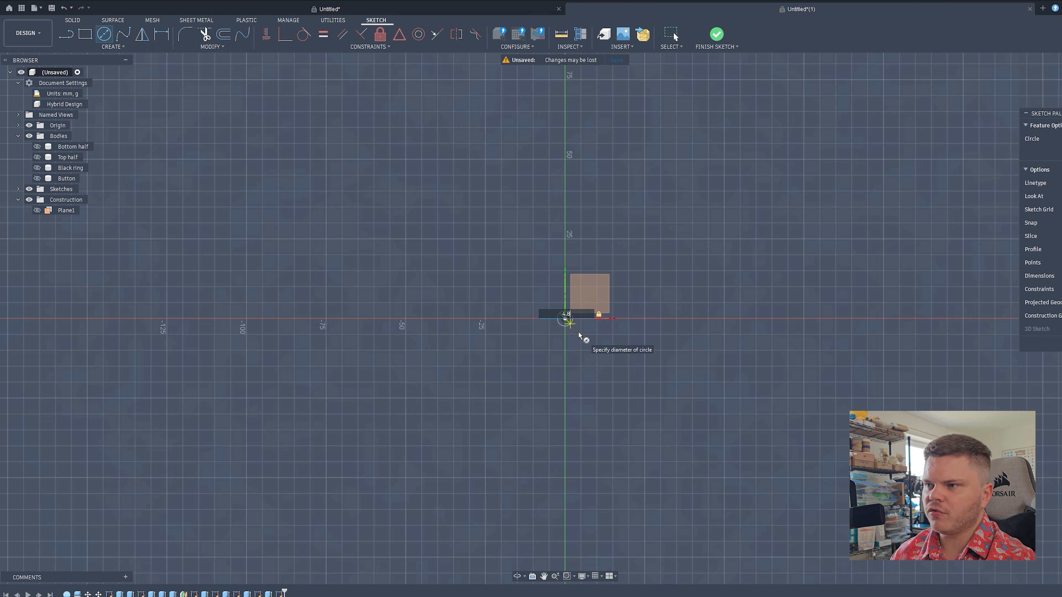
{"action": "key", "text": "Return"}
Extrude the 4.8 mm circle 34 mm upward into a connector pin
{"action": "key", "text": "e"}
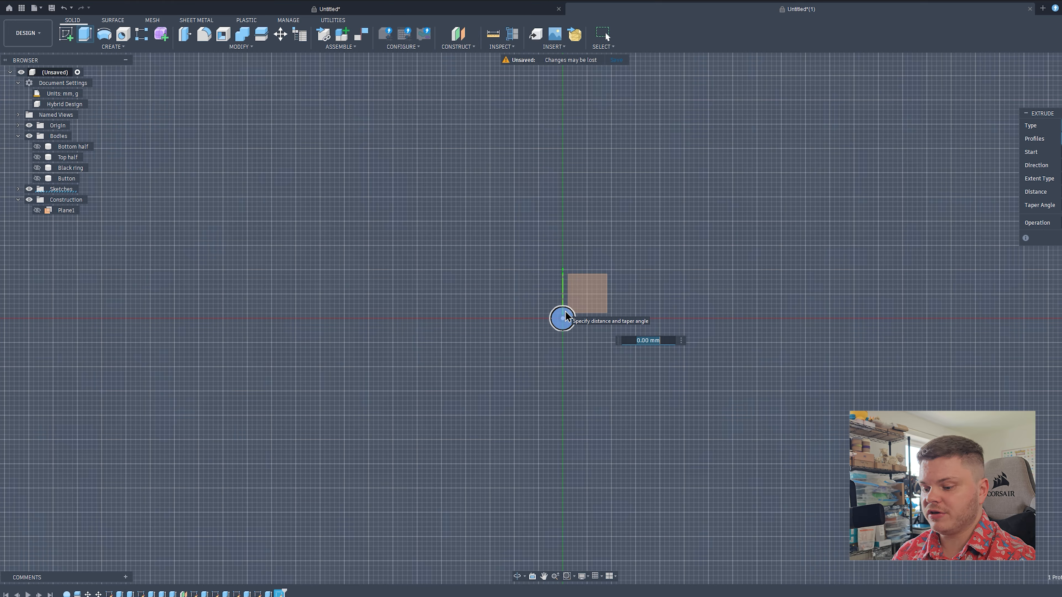
{"action": "type", "text": "34m"}
{"action": "key", "text": "BackSpace"}
{"action": "key", "text": "Return"}
{"action": "middle_click_drag", "start_coordinate": [565, 311], "coordinate": [680, 363], "text": "shift"}
Rename the new pin body to Connector
{"action": "right_click", "coordinate": [63, 189]}
{"action": "left_click", "coordinate": [121, 374]}
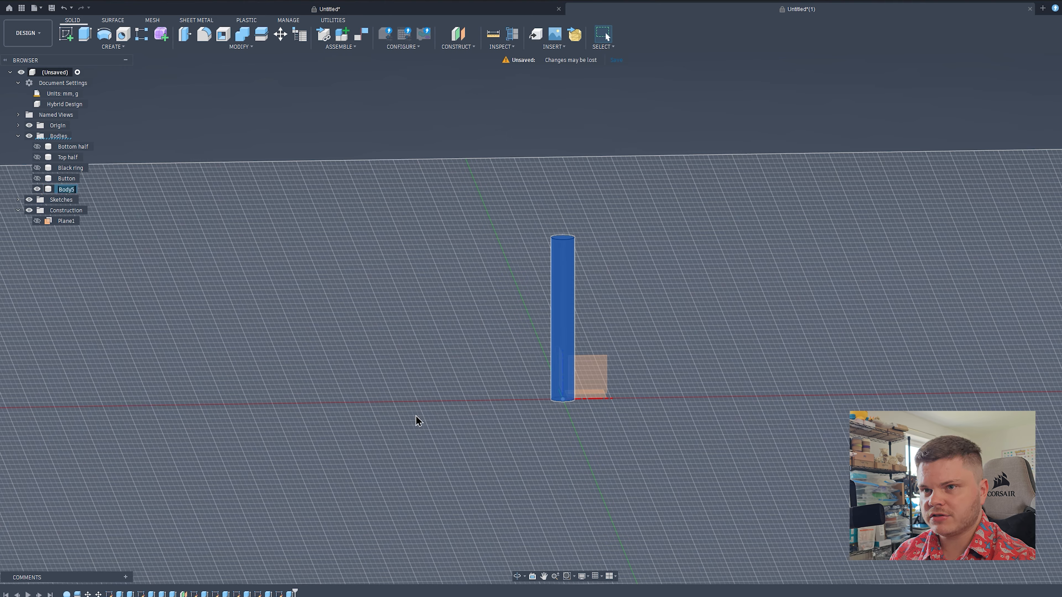
{"action": "type", "text": "Connector"}
{"action": "key", "text": "Return"}
Show the Bottom half, Top half, Black ring and Button bodies again
{"action": "left_click", "coordinate": [18, 200]}
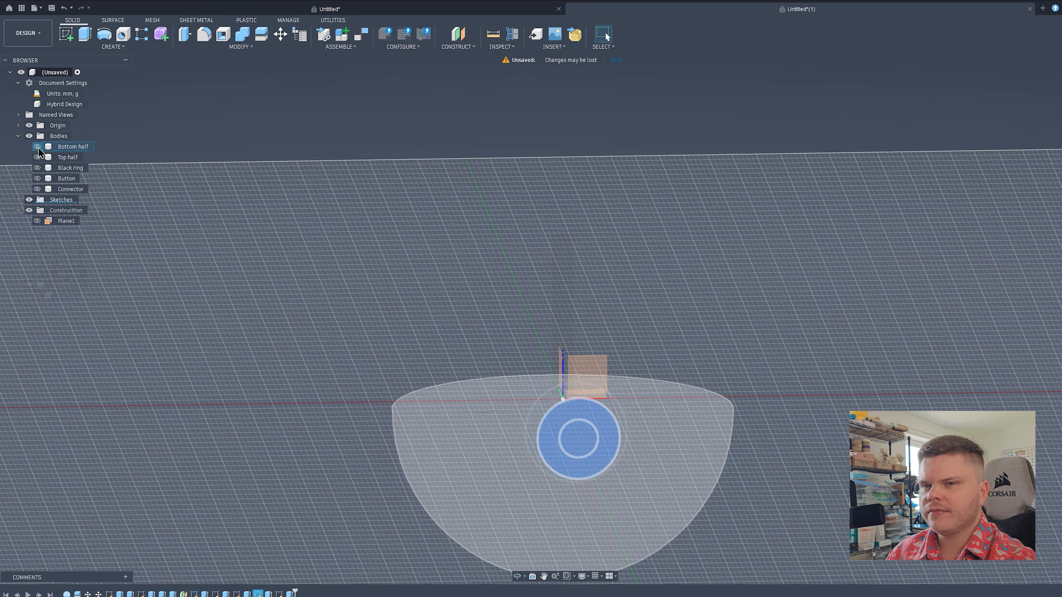
{"action": "left_click", "coordinate": [37, 146]}
{"action": "left_click", "coordinate": [38, 157]}
{"action": "left_click", "coordinate": [37, 167]}
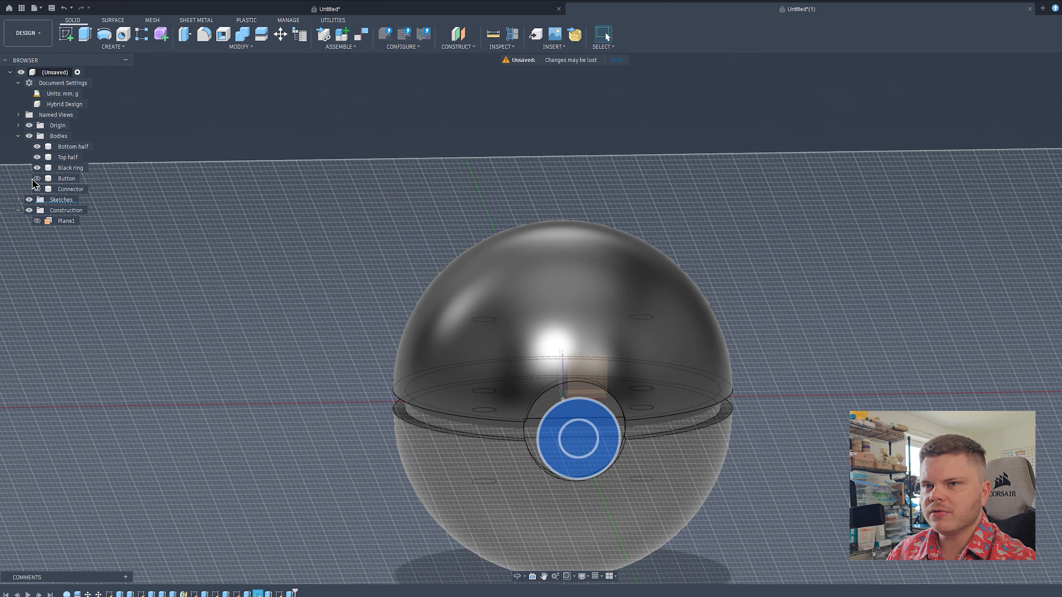
{"action": "left_click", "coordinate": [37, 179]}
{"action": "left_click", "coordinate": [836, 478]}
{"action": "middle_click_drag", "start_coordinate": [832, 479], "coordinate": [817, 465], "text": "shift"}
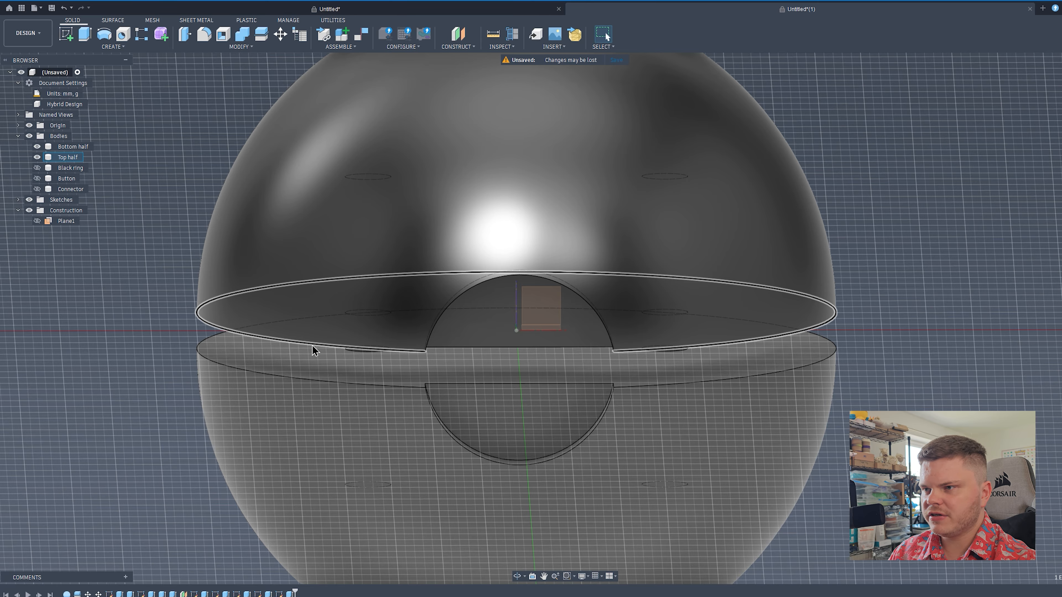
Fillet the facing rim edges and the recess edges of the Top half and Bottom half with a 0.5 mm radius
{"action": "left_click", "coordinate": [312, 346]}
{"action": "left_click", "coordinate": [585, 301], "text": "ctrl"}
{"action": "left_click", "coordinate": [499, 463], "text": "ctrl"}
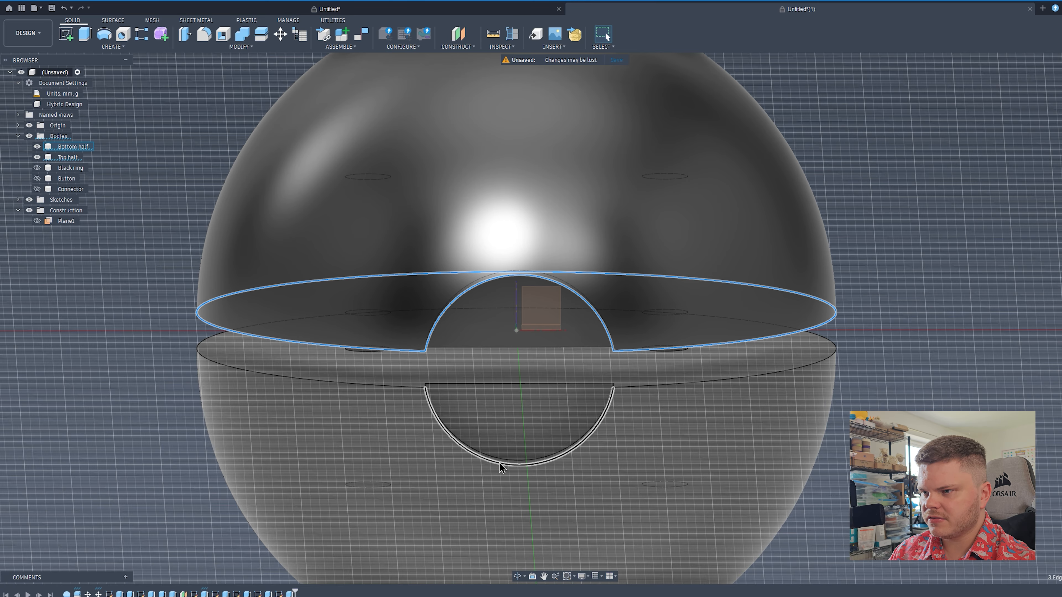
{"action": "left_click", "coordinate": [370, 386], "text": "ctrl"}
{"action": "mouse_move", "coordinate": [370, 385]}
{"action": "middle_mouse_down", "text": "shift"}
{"action": "mouse_move", "coordinate": [345, 331]}
{"action": "mouse_move", "coordinate": [363, 370]}
{"action": "middle_mouse_up", "text": "shift"}
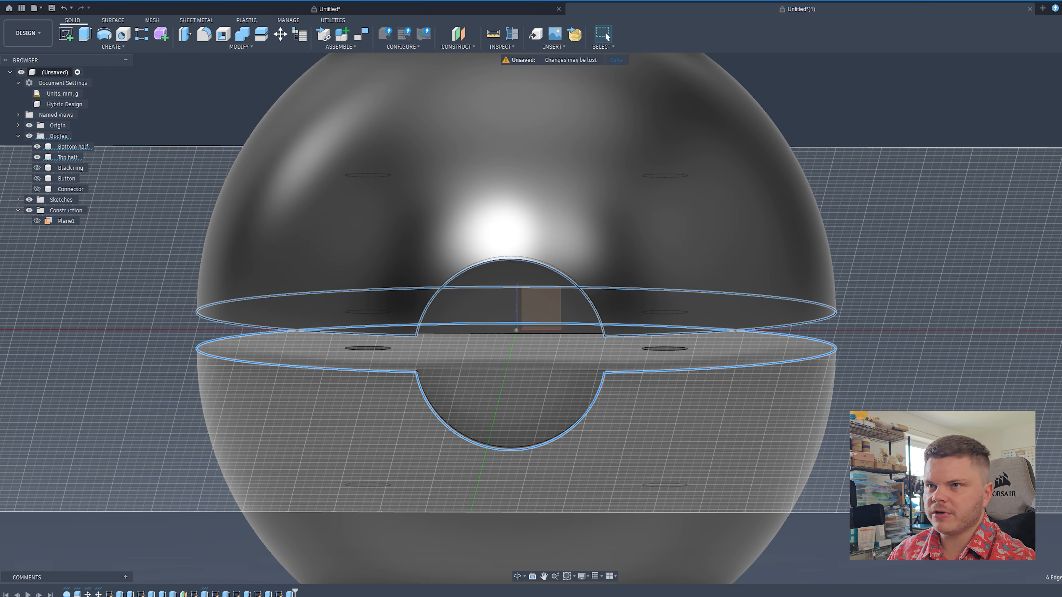
{"action": "key", "text": "f"}
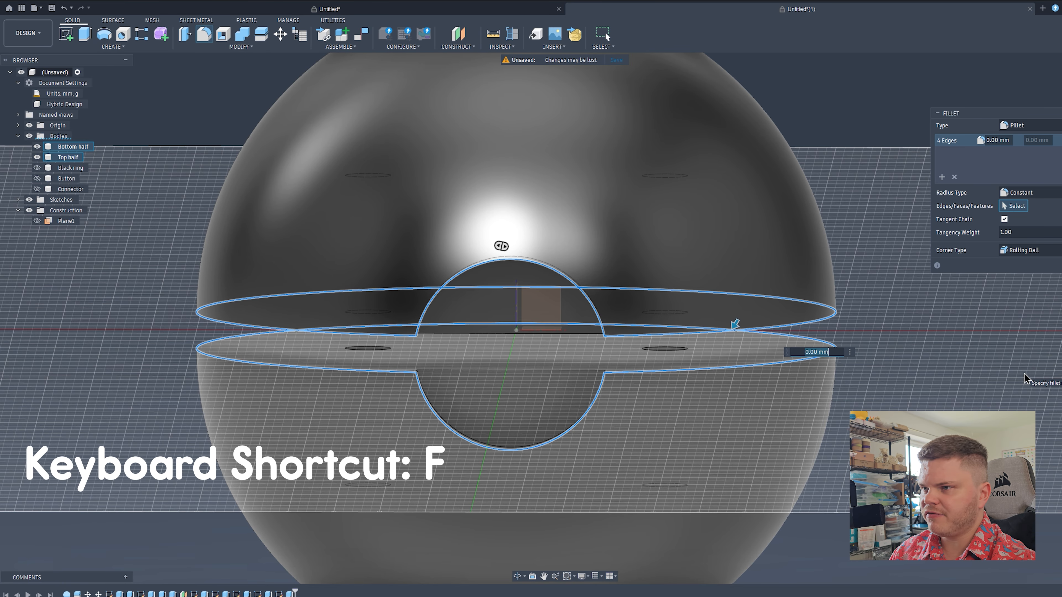
{"action": "type", "text": "0.5"}
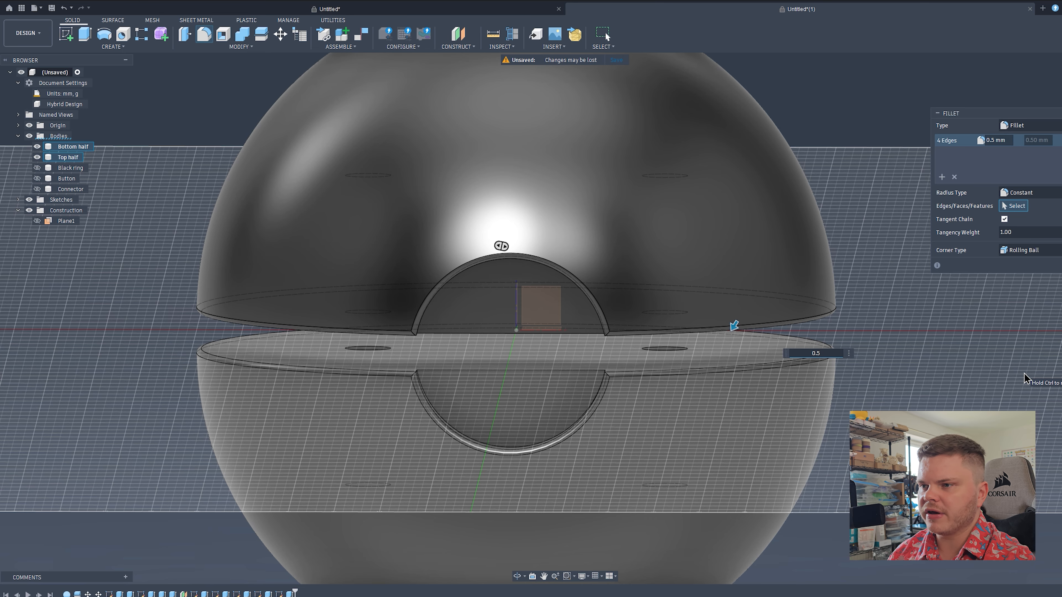
{"action": "key", "text": "Return"}
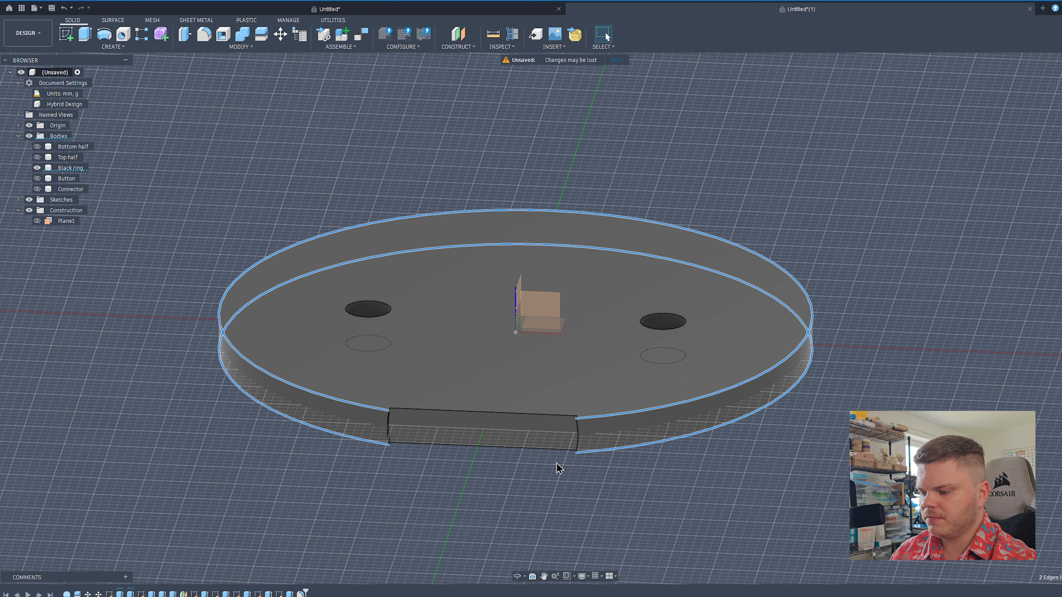
Fillet the upper and lower outer rim edges of the Black ring with a 0.5 mm radius and hide the ring
{"action": "key", "text": "f"}
{"action": "key", "text": "Return"}
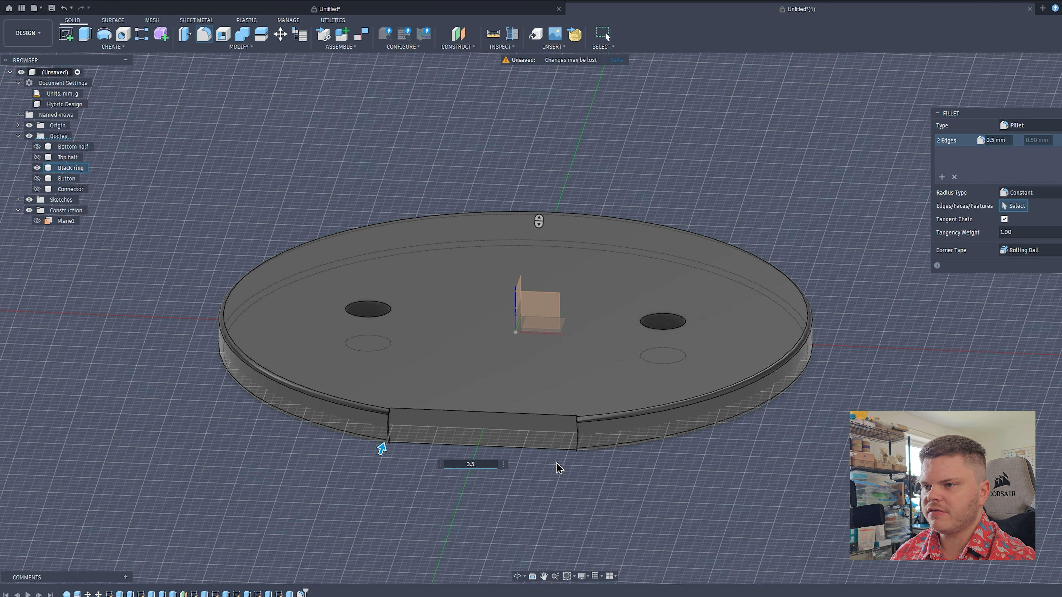
{"action": "left_click", "coordinate": [37, 168]}
Show the Button body and fillet its four outer circular edges, on the three front tiers and the back
{"action": "left_click", "coordinate": [37, 178]}
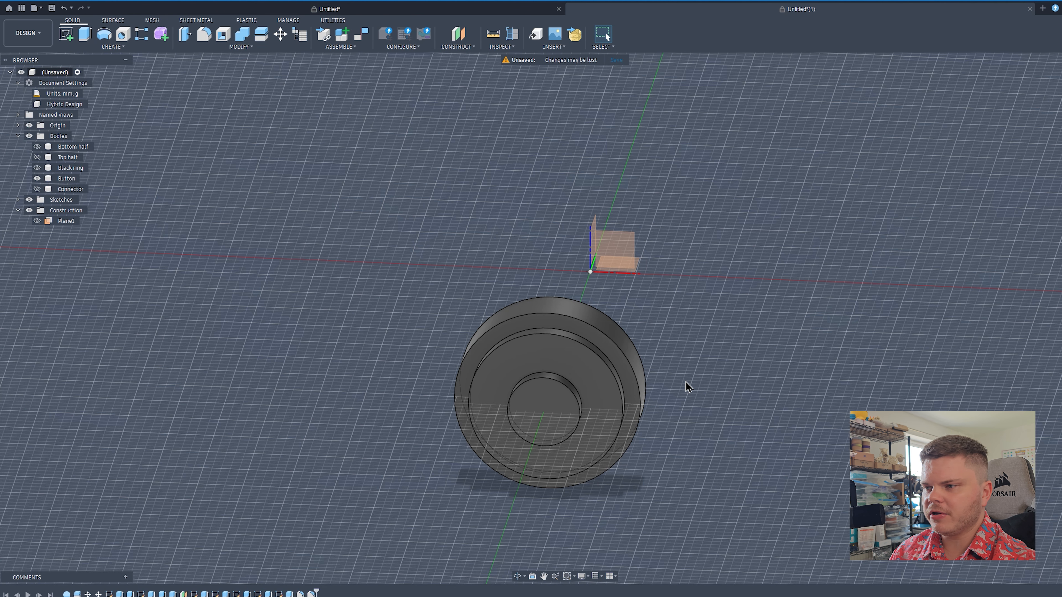
{"action": "left_click", "coordinate": [556, 383]}
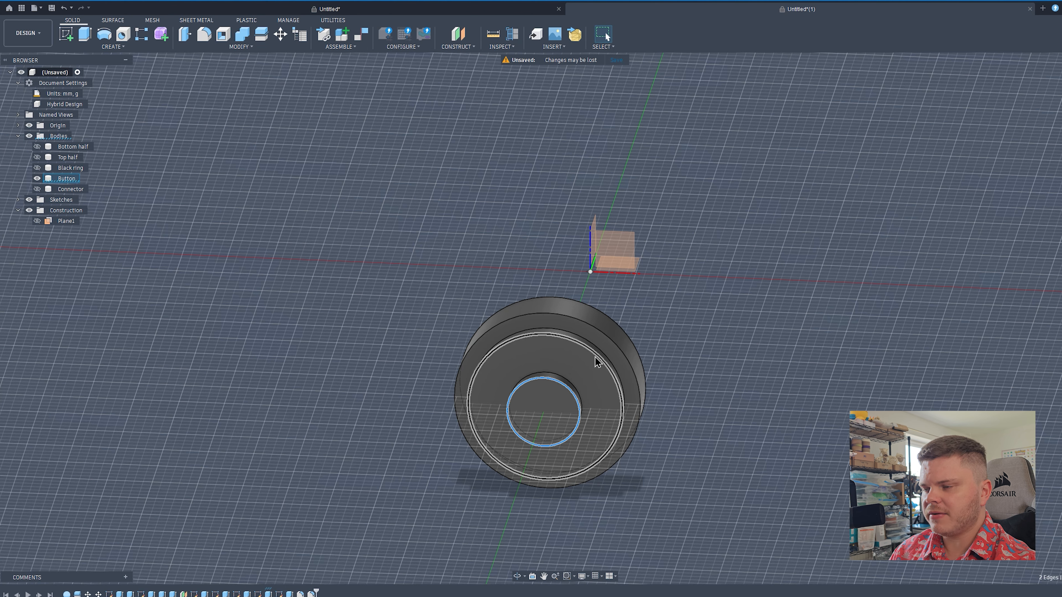
{"action": "left_click", "coordinate": [596, 357], "text": "shift"}
{"action": "left_click", "coordinate": [618, 343], "text": "shift"}
{"action": "left_click", "coordinate": [627, 334], "text": "shift"}
{"action": "key", "text": "f"}
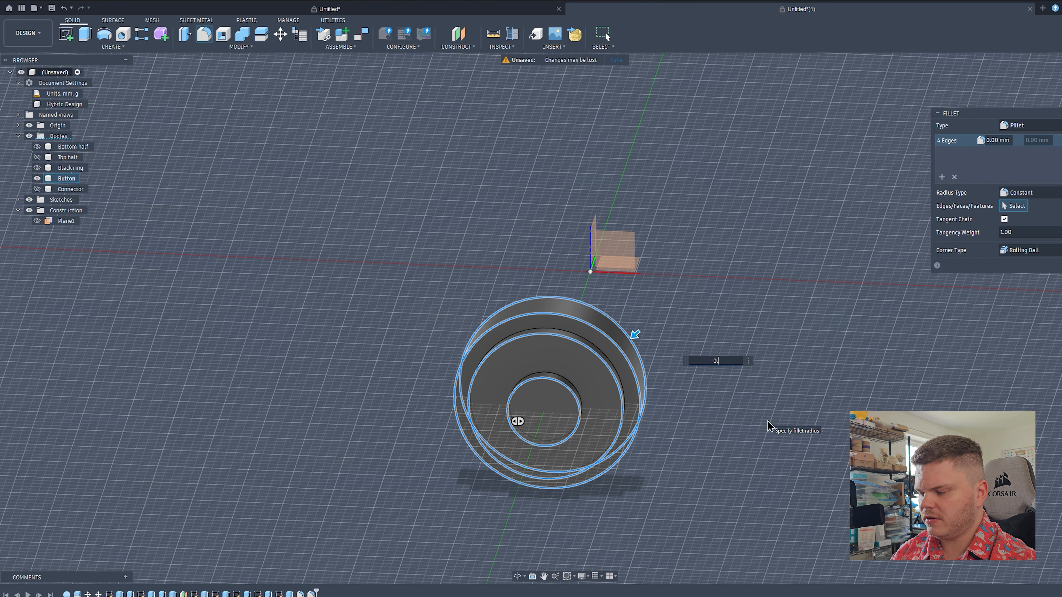
{"action": "key", "text": "Return"}
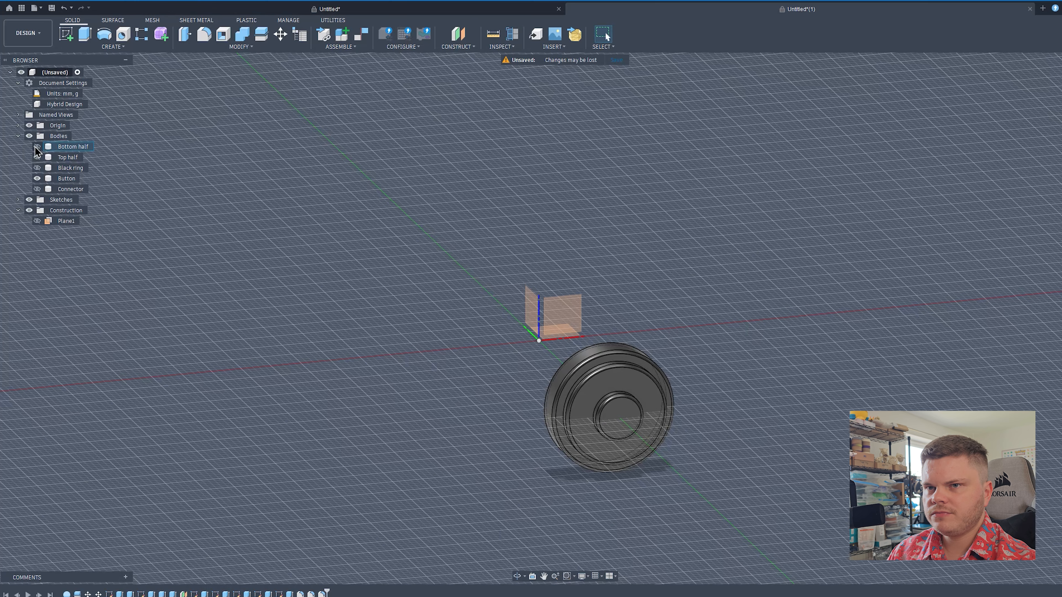
Show the Bottom half, Top half and Black ring bodies alongside the Button
{"action": "left_click", "coordinate": [37, 146]}
{"action": "left_click", "coordinate": [36, 157]}
{"action": "left_click", "coordinate": [37, 167]}
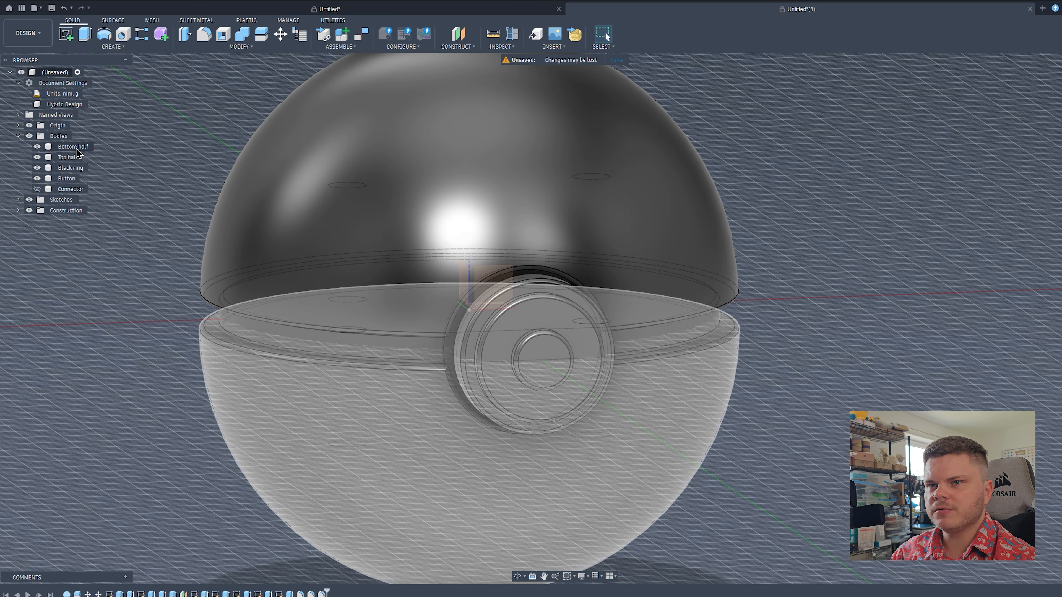
Export the Bottom half body as a binary STL mesh in millimetres with High refinement to the Pokeball folder on the computer
{"action": "right_click", "coordinate": [75, 148]}
{"action": "left_click", "coordinate": [113, 268]}
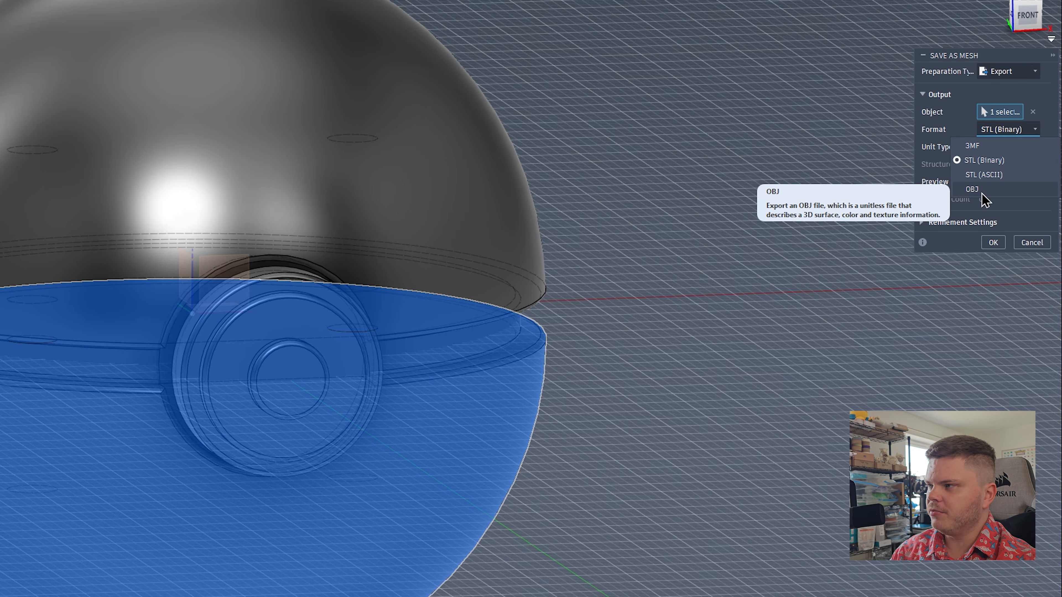
{"action": "left_click", "coordinate": [958, 124]}
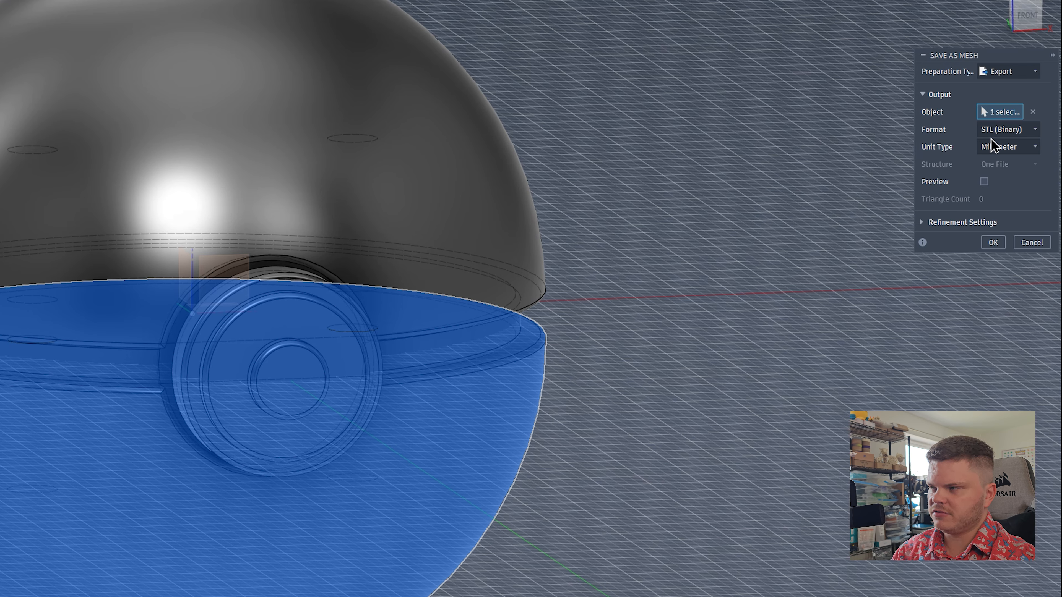
{"action": "left_click", "coordinate": [961, 223]}
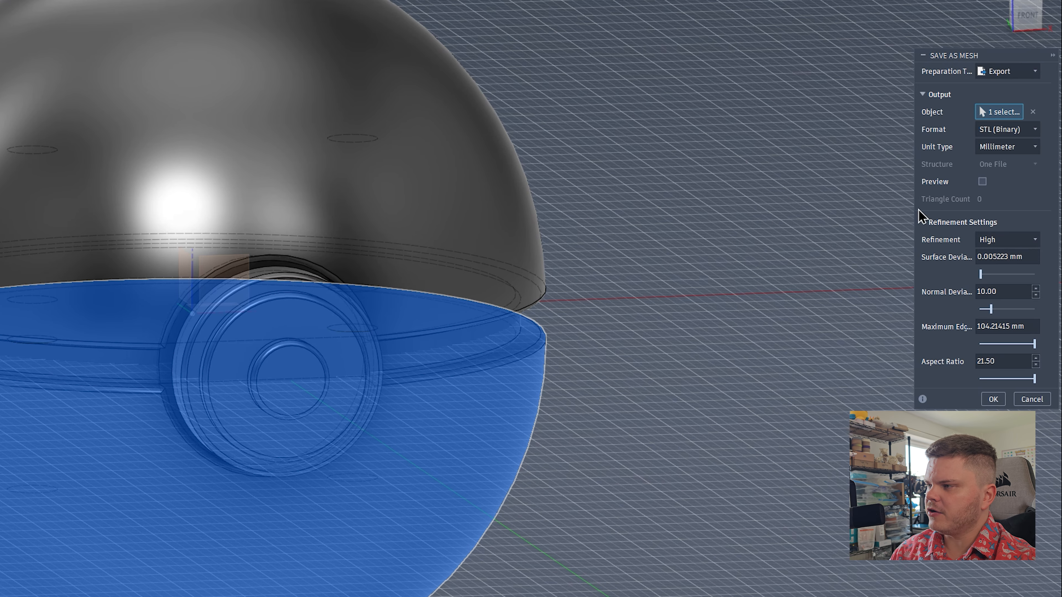
{"action": "left_click", "coordinate": [1010, 242]}
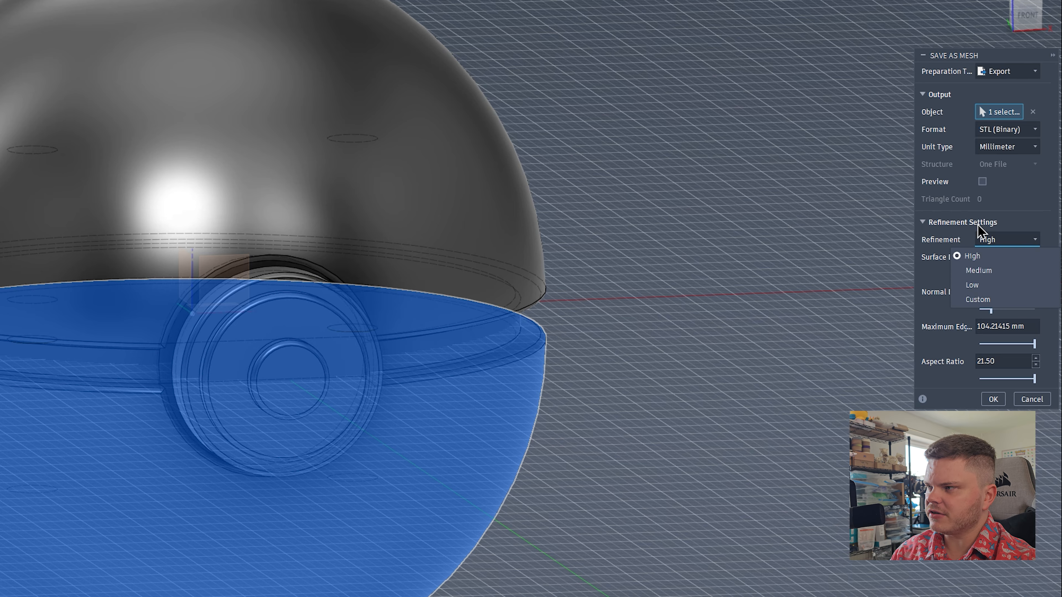
{"action": "left_click", "coordinate": [1030, 219]}
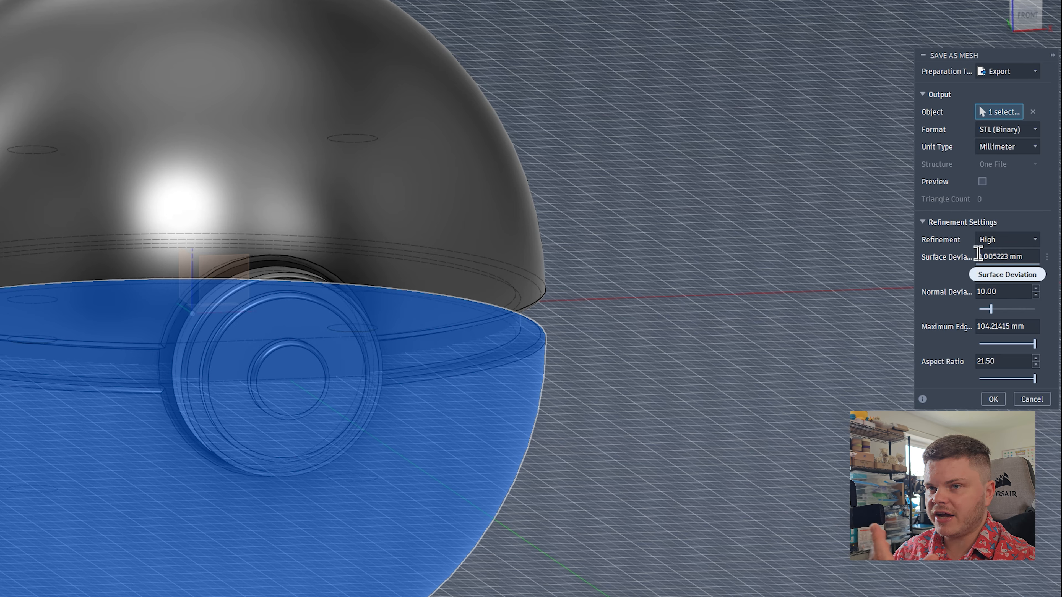
{"action": "left_click", "coordinate": [923, 224]}
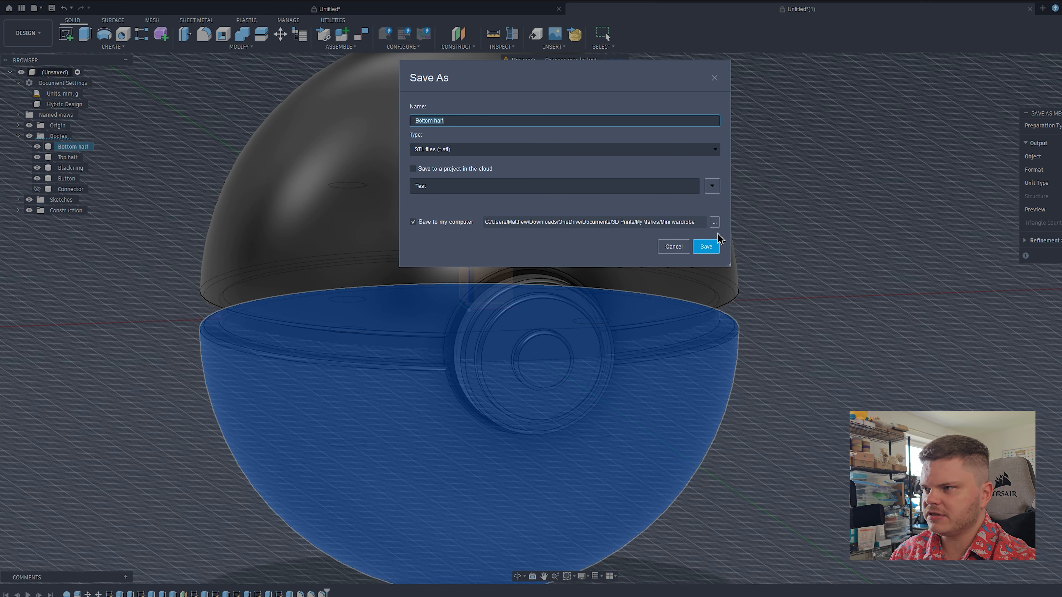
{"action": "left_click", "coordinate": [715, 222]}
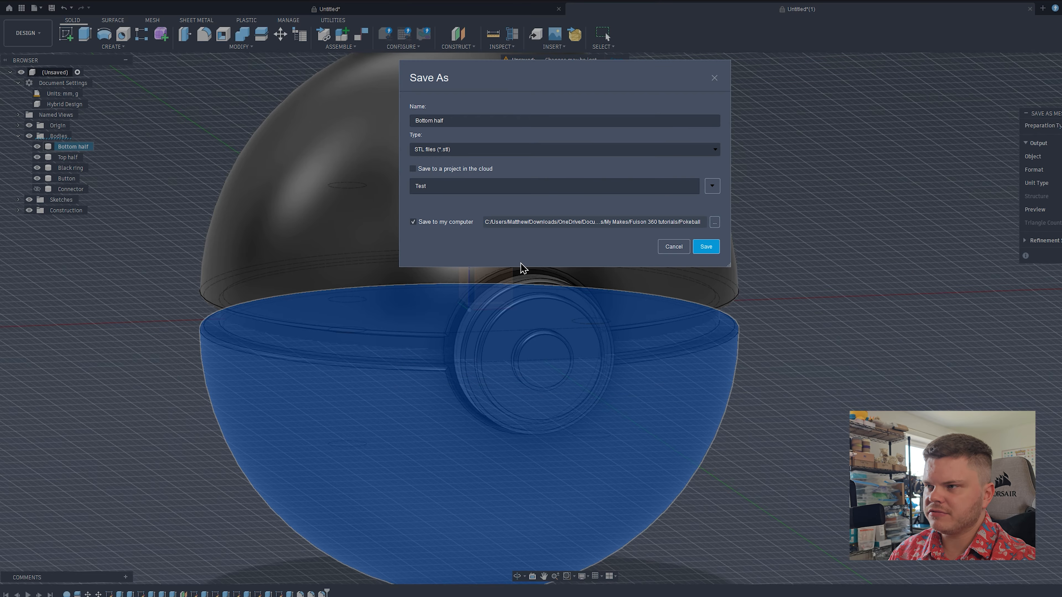
{"action": "left_click", "coordinate": [708, 247]}
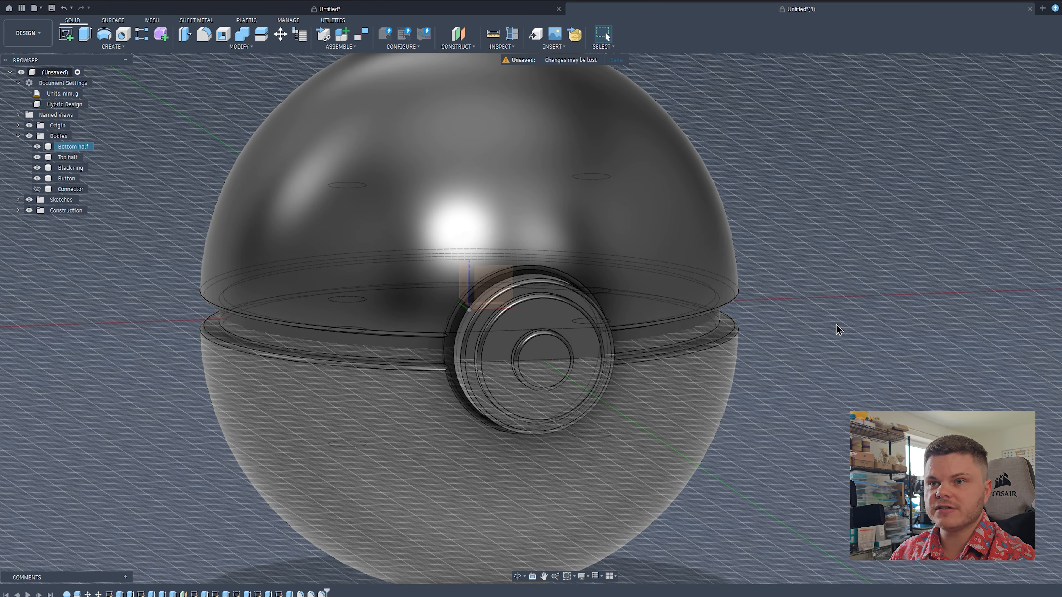
Export the Top half and Black ring bodies as separate STL meshes in the same Pokeball folder
{"action": "right_click", "coordinate": [74, 158]}
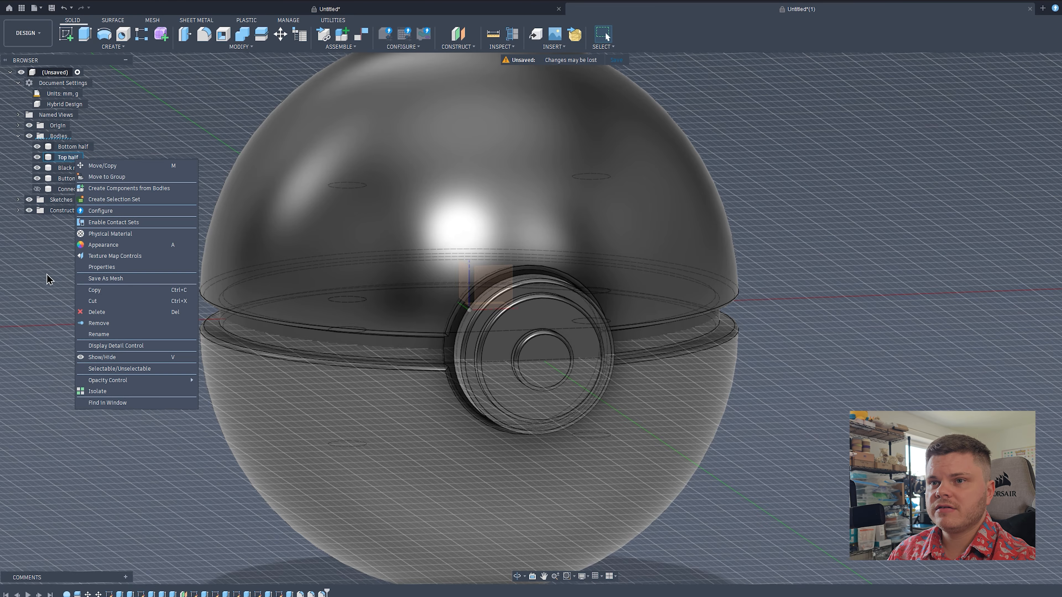
{"action": "left_click", "coordinate": [127, 279]}
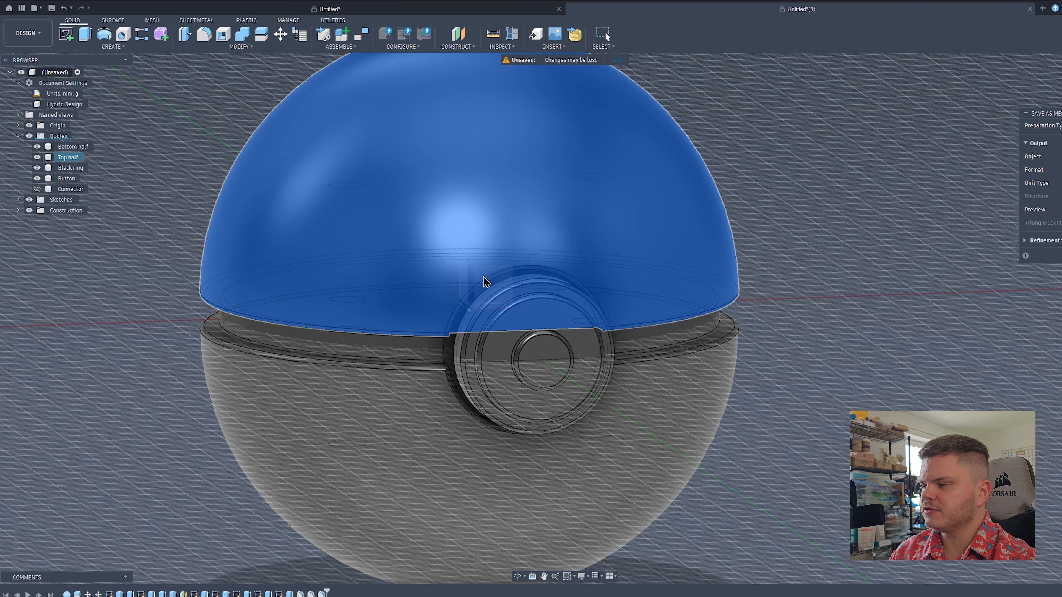
{"action": "key", "text": "Return"}
{"action": "left_click", "coordinate": [711, 247]}
{"action": "right_click", "coordinate": [64, 169]}
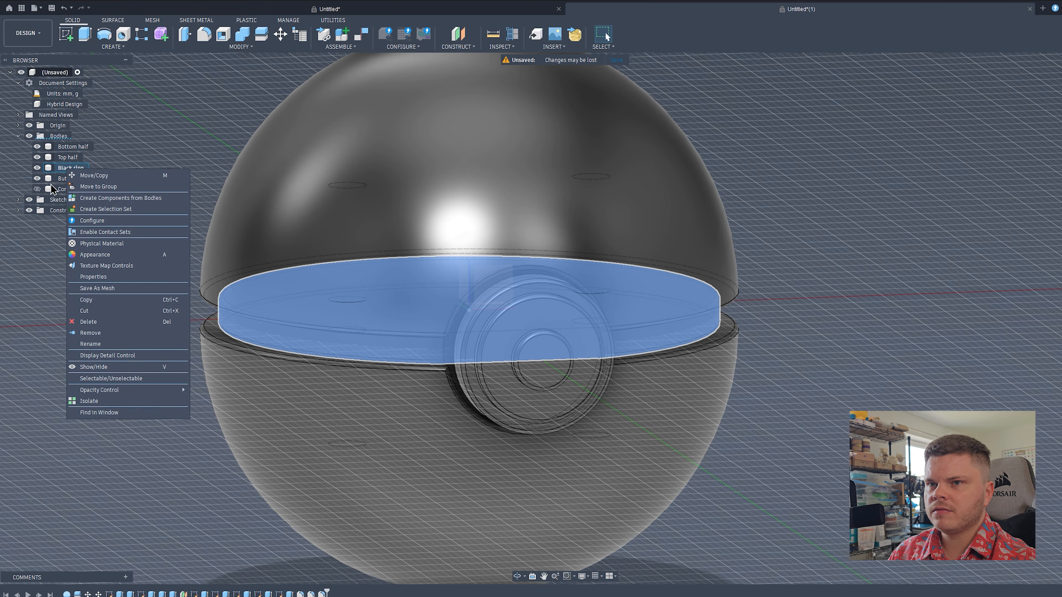
{"action": "left_click", "coordinate": [97, 288]}
{"action": "key", "text": "Return"}
{"action": "left_click", "coordinate": [707, 248]}
Export the Button and Connector bodies as separate STL meshes in the same Pokeball folder
{"action": "right_click", "coordinate": [66, 179]}
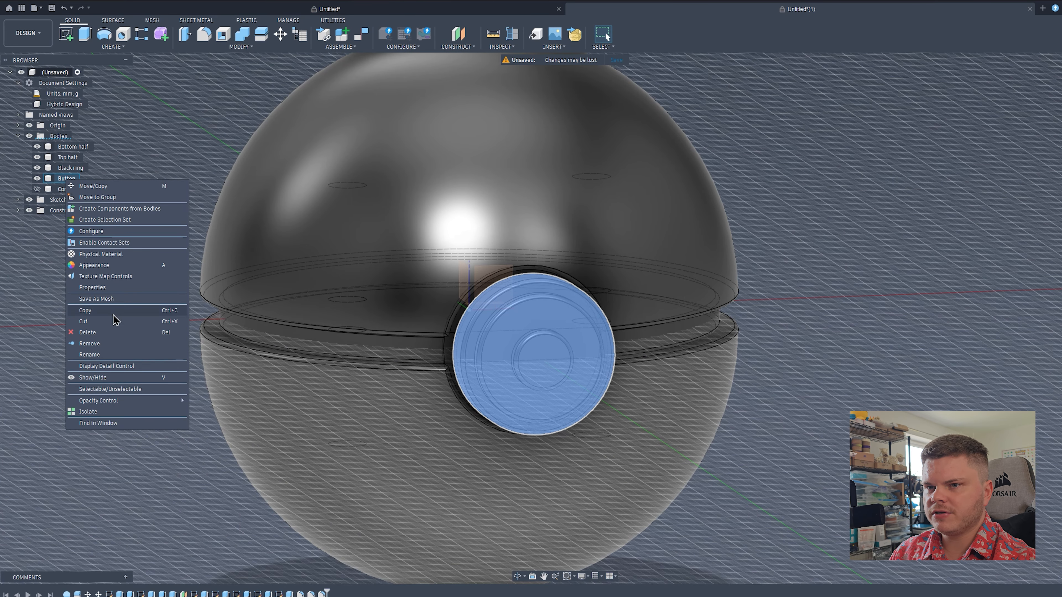
{"action": "left_click", "coordinate": [108, 299]}
{"action": "key", "text": "Return"}
{"action": "left_click", "coordinate": [706, 247]}
{"action": "right_click", "coordinate": [71, 189]}
{"action": "left_click", "coordinate": [97, 309]}
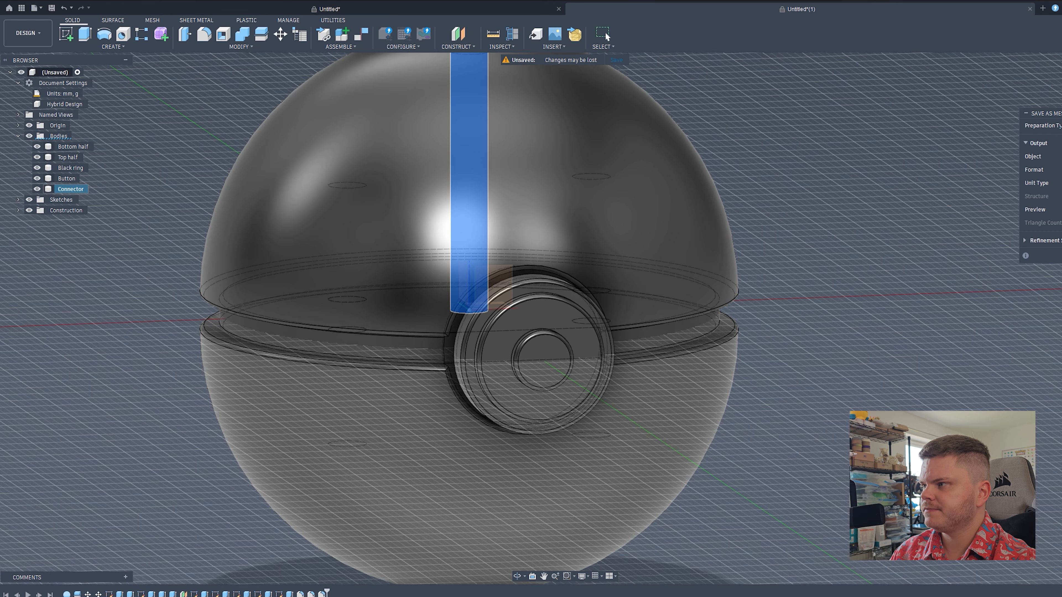
{"action": "key", "text": "Return"}
{"action": "left_click", "coordinate": [706, 247]}
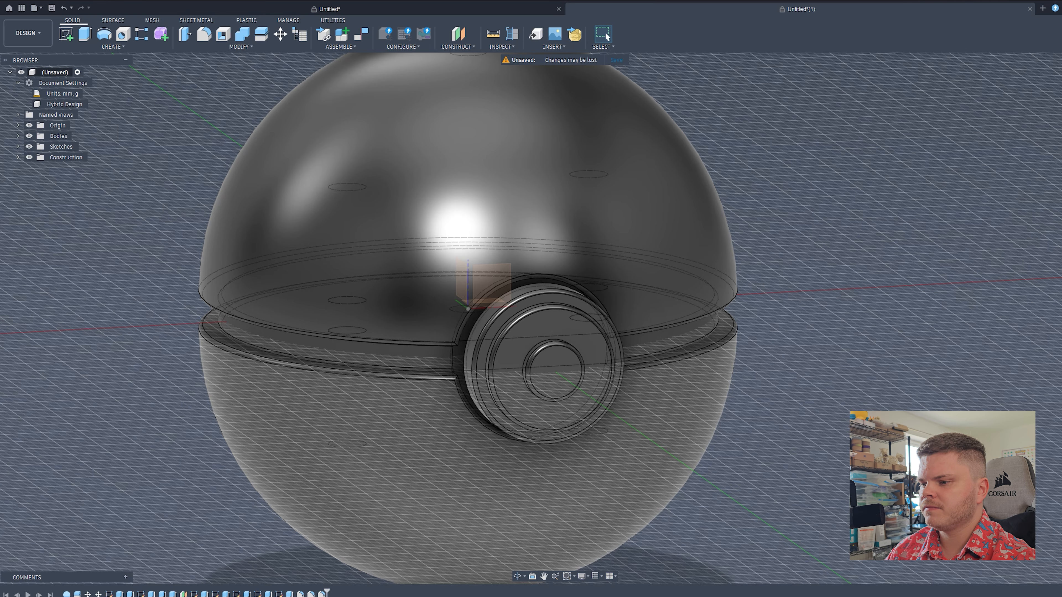
Switch to Bambu Studio, import the Black ring, Bottom half, Button, Connector and Top half STL files, and move the Top half clear of the other parts
{"action": "mouse_move", "coordinate": [575, 596]}
{"action": "left_click", "coordinate": [661, 586]}
{"action": "middle_click_drag", "start_coordinate": [801, 381], "coordinate": [771, 387]}
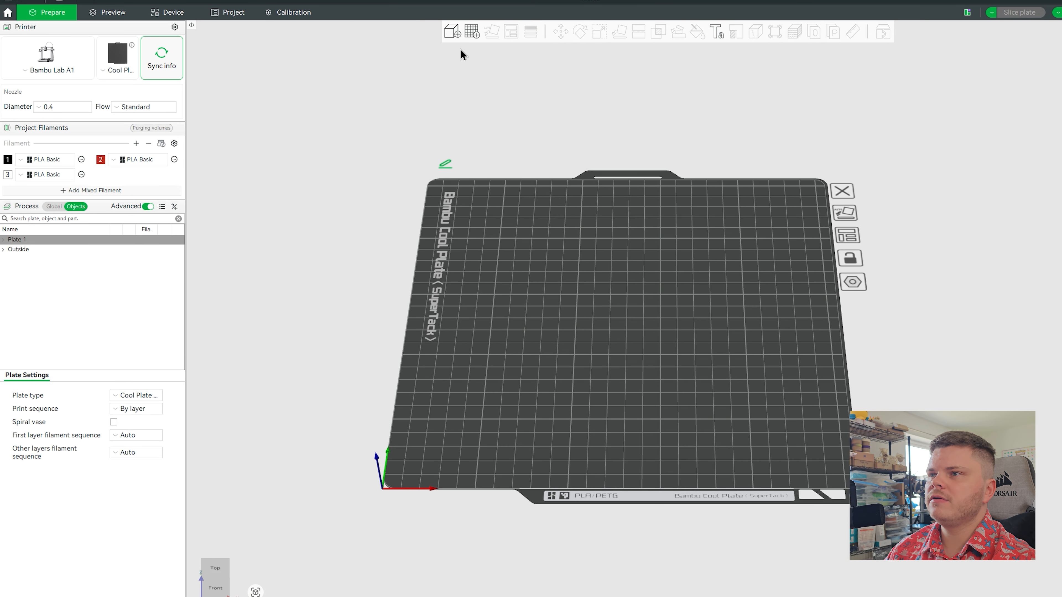
{"action": "left_click", "coordinate": [456, 32]}
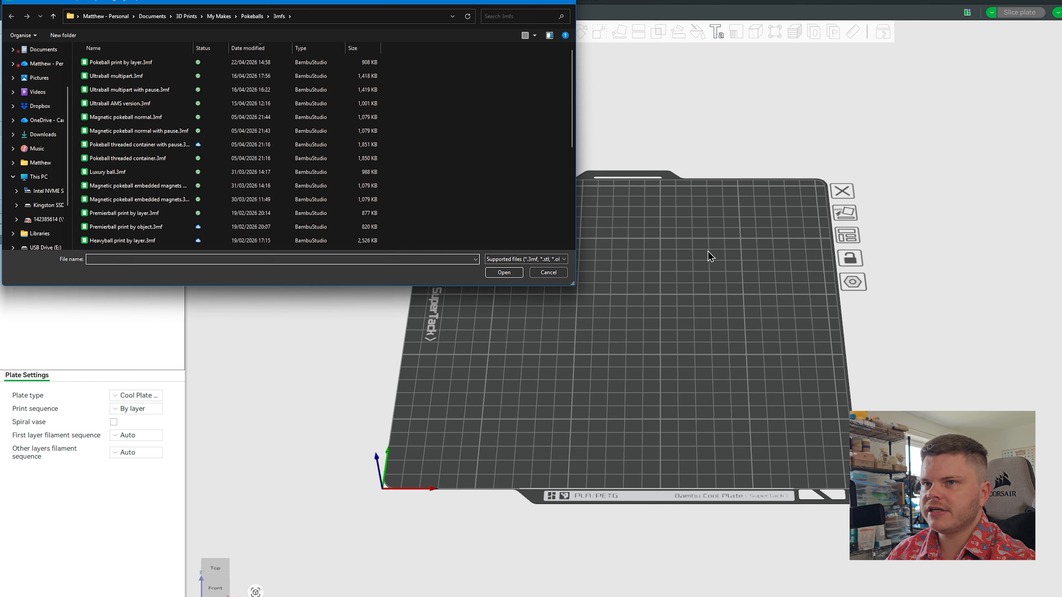
{"action": "left_click", "coordinate": [221, 16]}
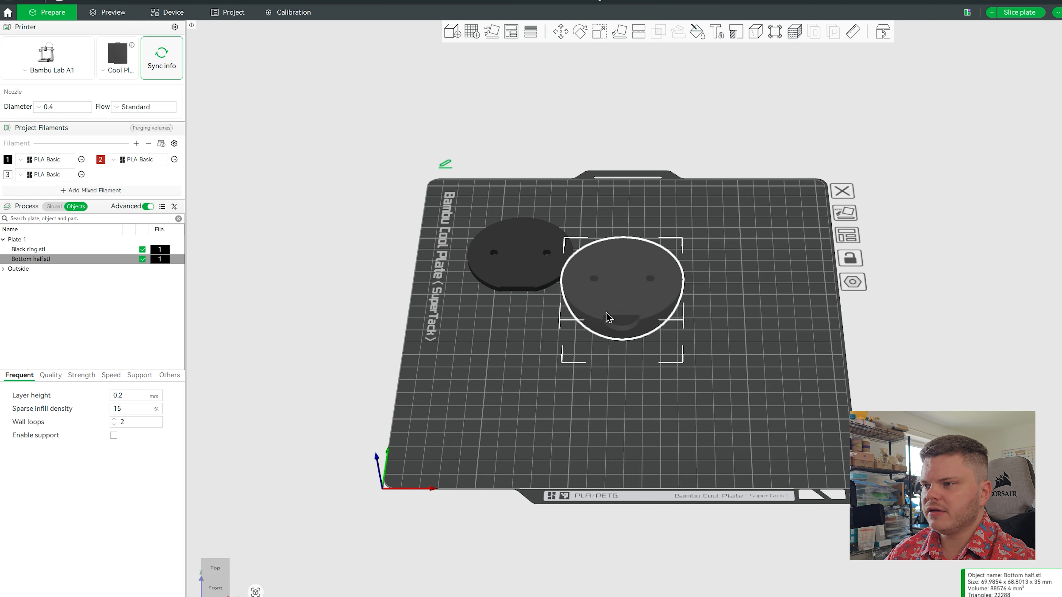
{"action": "left_click", "coordinate": [452, 33]}
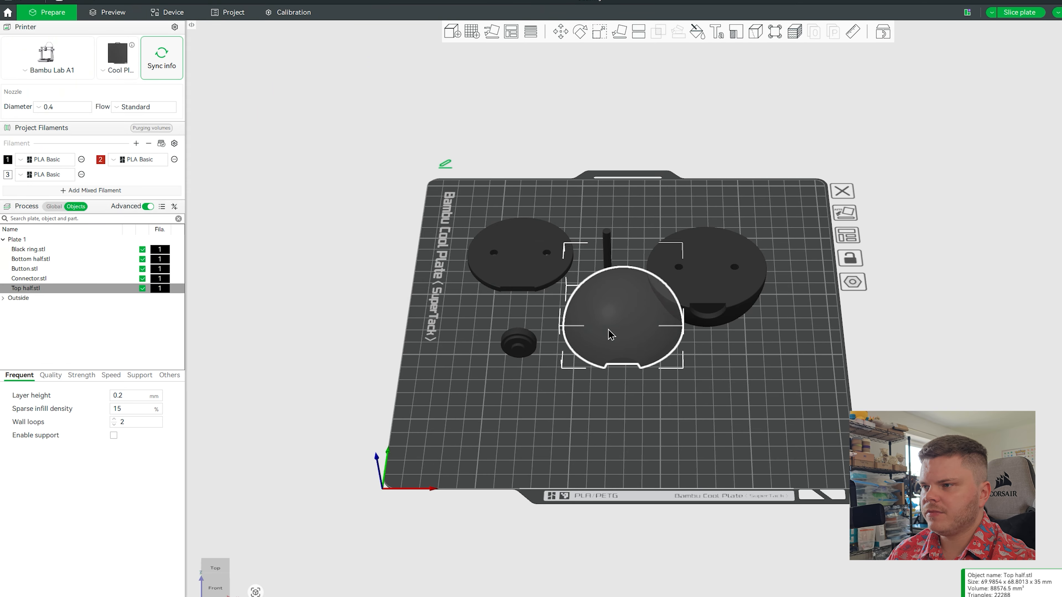
{"action": "left_click_drag", "start_coordinate": [610, 335], "coordinate": [604, 390]}
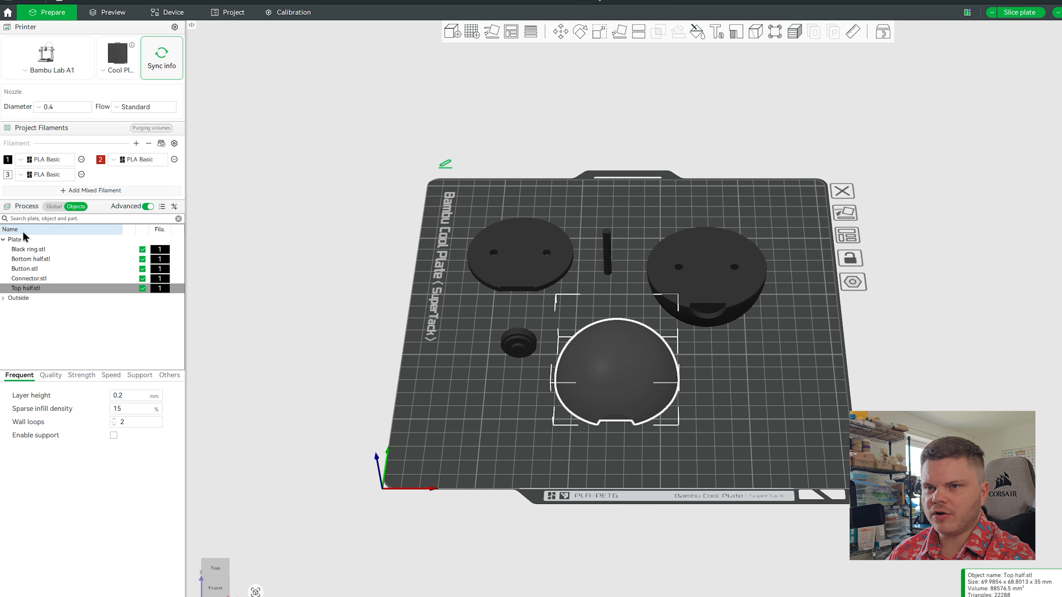
Assign filament 3 (white) to the Bottom half and filament 2 (red) to the Top half
{"action": "left_click", "coordinate": [30, 251]}
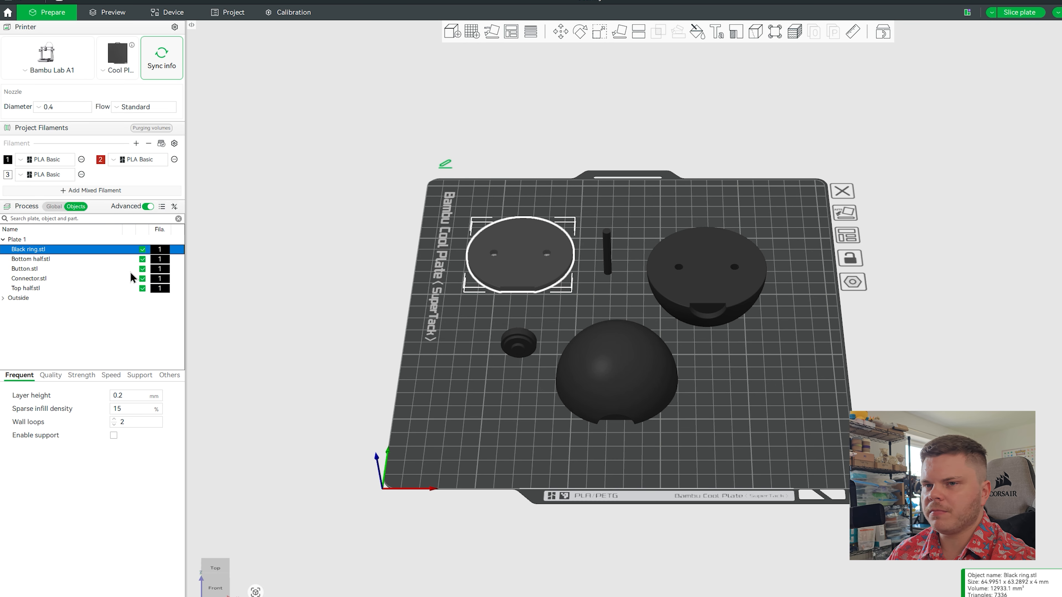
{"action": "left_click", "coordinate": [172, 262]}
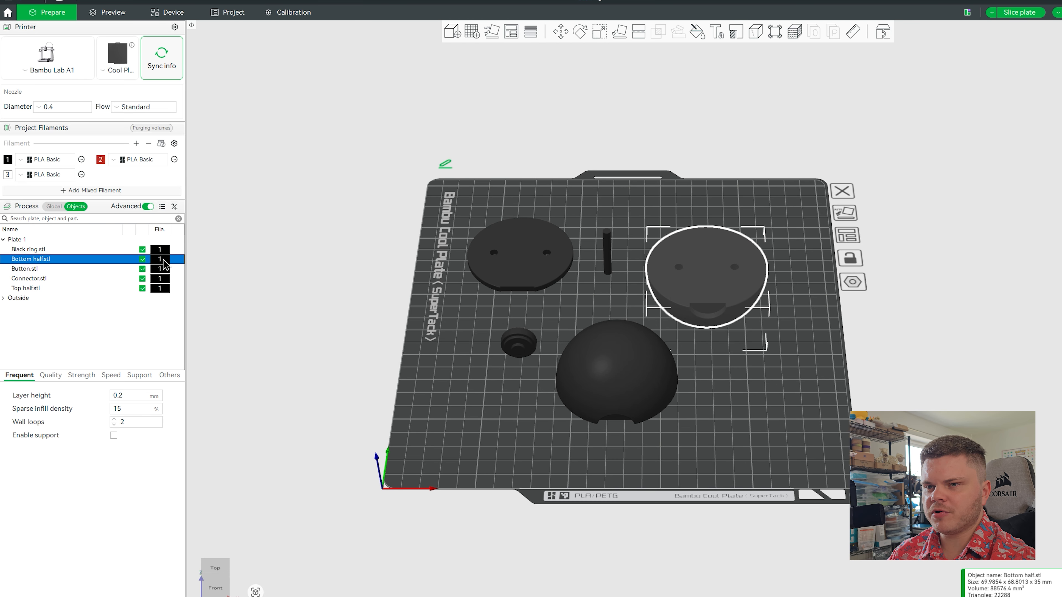
{"action": "left_click", "coordinate": [165, 262]}
{"action": "left_click", "coordinate": [161, 302]}
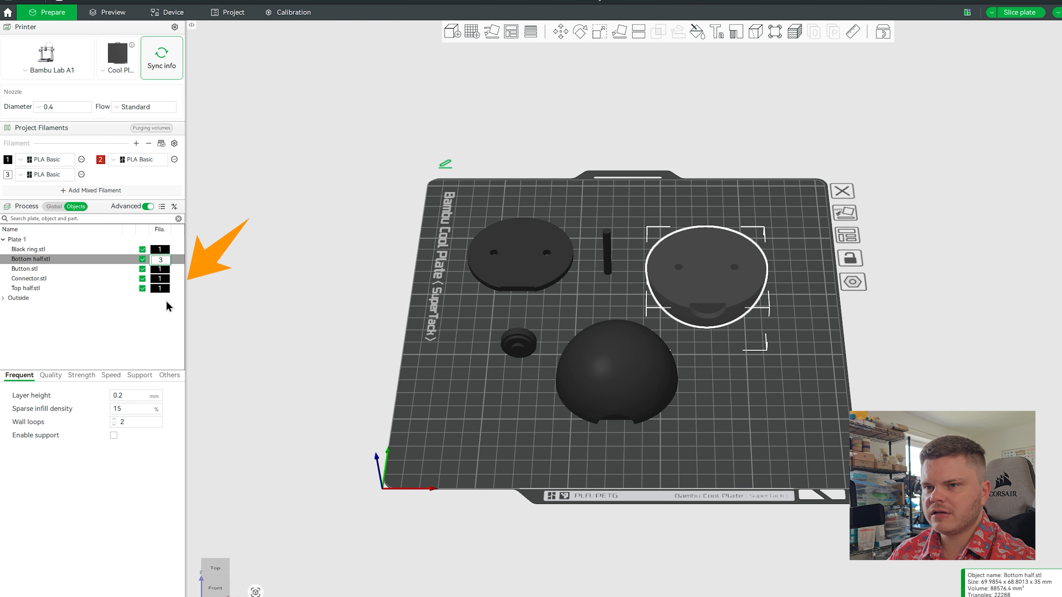
{"action": "left_click", "coordinate": [163, 270]}
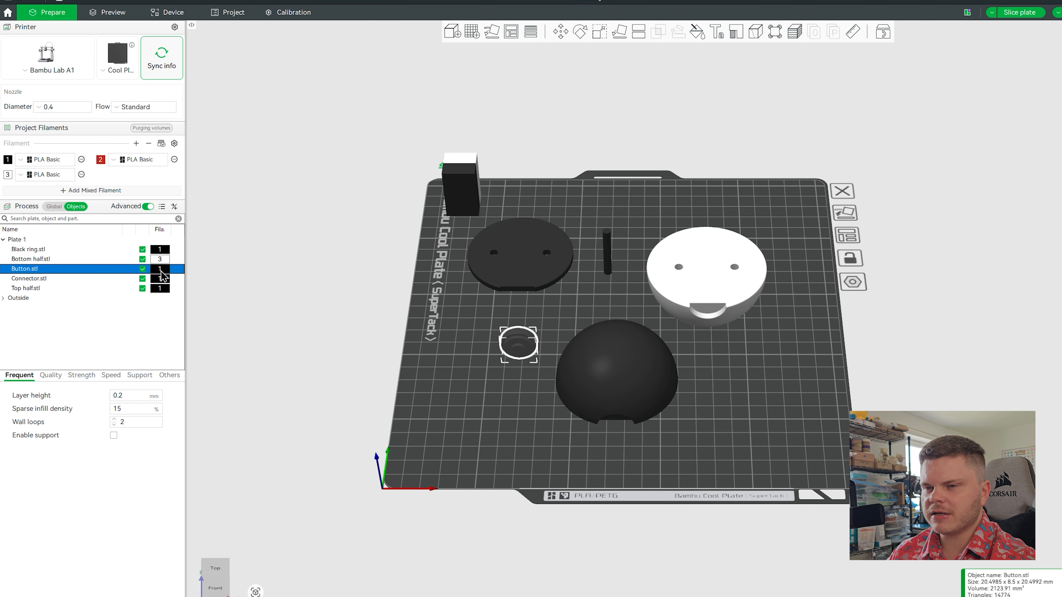
{"action": "left_click", "coordinate": [164, 279]}
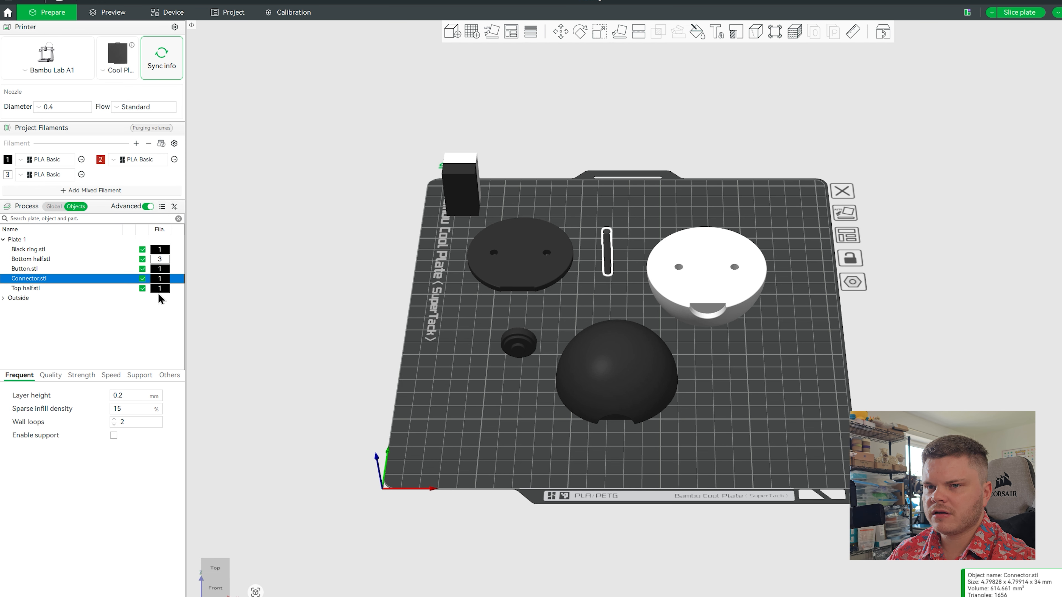
{"action": "left_click", "coordinate": [161, 289]}
{"action": "left_click", "coordinate": [161, 292]}
{"action": "left_click", "coordinate": [158, 318]}
Lay the Button flat on its back face on the build plate, with the stepped front facing up
{"action": "left_click_drag", "start_coordinate": [520, 409], "coordinate": [537, 396]}
{"action": "left_click", "coordinate": [540, 359]}
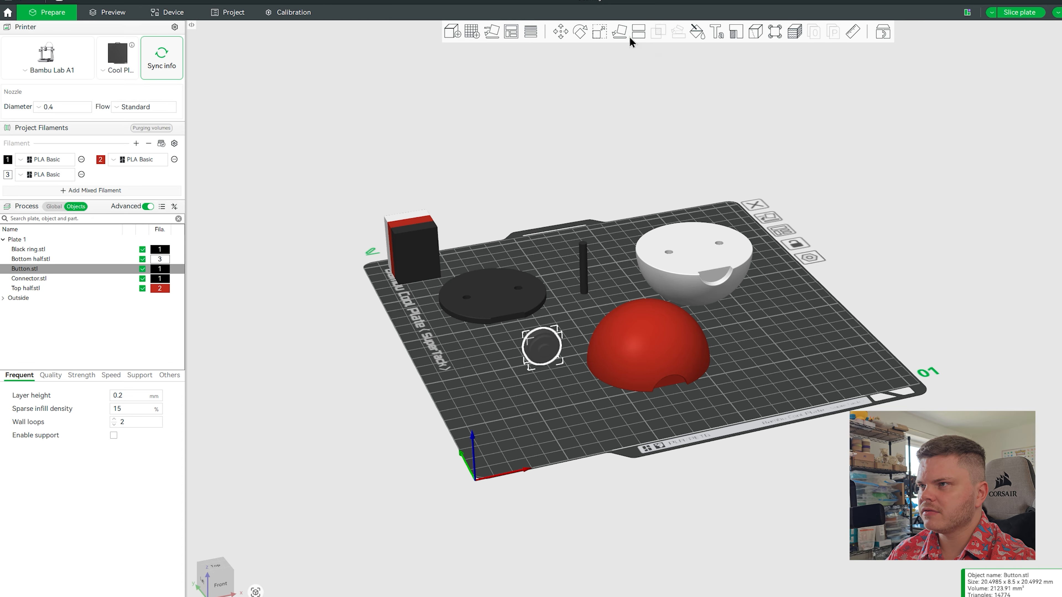
{"action": "left_click", "coordinate": [619, 31]}
{"action": "left_click_drag", "start_coordinate": [575, 322], "coordinate": [481, 415]}
Paint the two raised front tiers of the Button with filament 3 using the Fill tool of Color Painting
{"action": "left_click", "coordinate": [697, 31]}
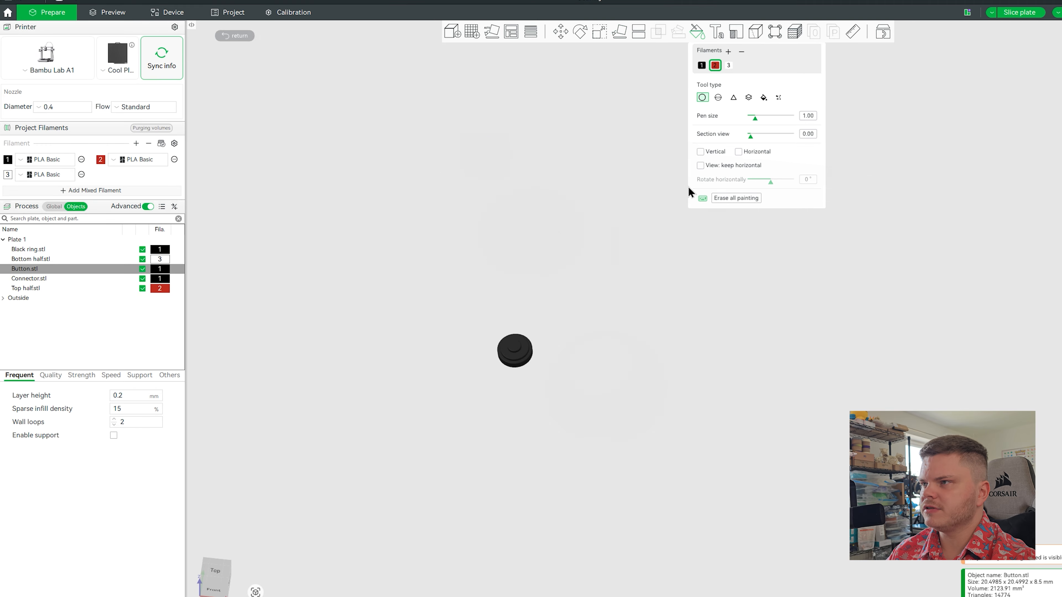
{"action": "left_click_drag", "start_coordinate": [683, 195], "coordinate": [639, 248]}
{"action": "left_click", "coordinate": [728, 65]}
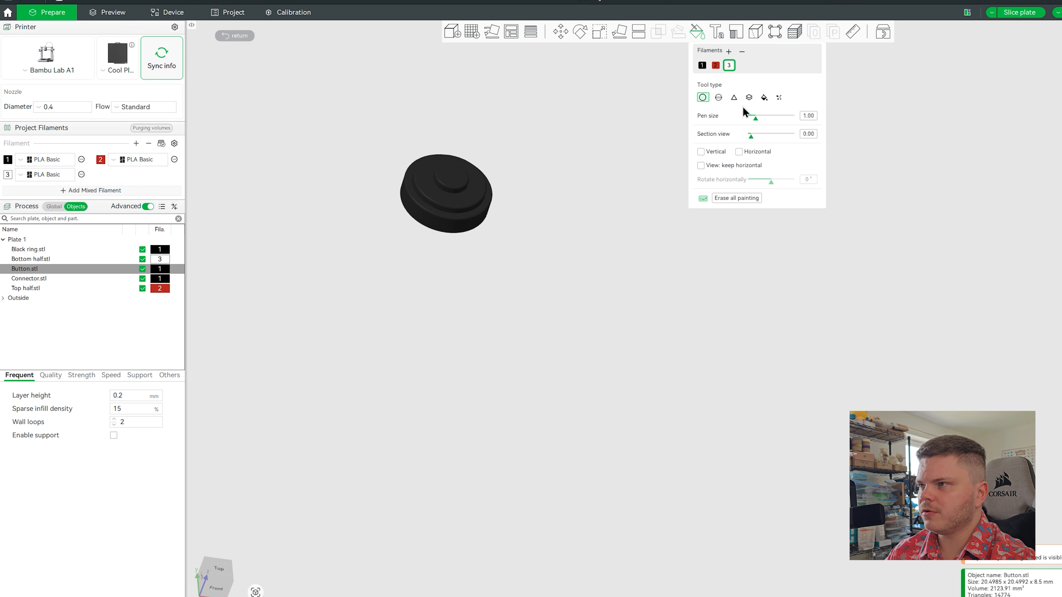
{"action": "left_click", "coordinate": [764, 98]}
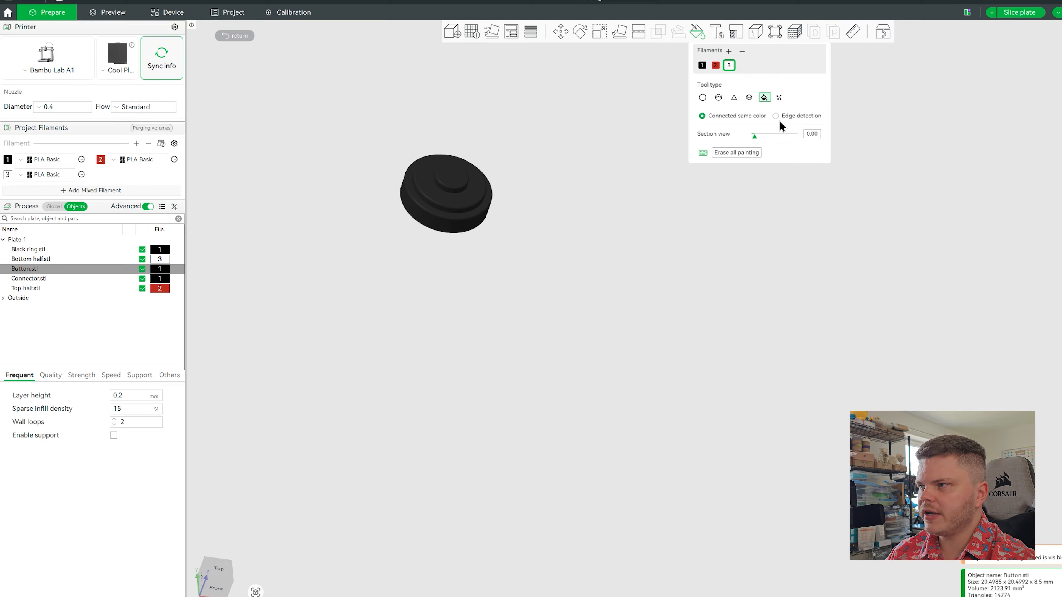
{"action": "left_click", "coordinate": [454, 180]}
{"action": "left_click", "coordinate": [234, 35]}
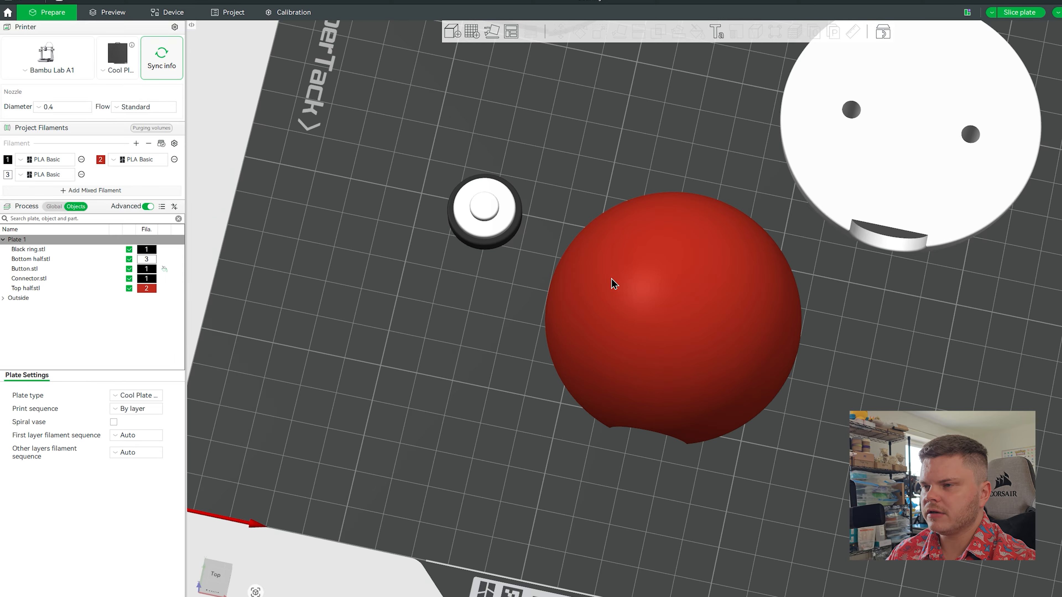
Inspect the coloured parts on the build plate, checking the Button, Top half and Bottom half for their print orientation
{"action": "scroll", "coordinate": [567, 201], "scroll_direction": "down", "scroll_amount": 7}
{"action": "left_click_drag", "start_coordinate": [765, 251], "coordinate": [794, 355]}
{"action": "scroll", "coordinate": [794, 355], "scroll_direction": "up", "scroll_amount": 4}
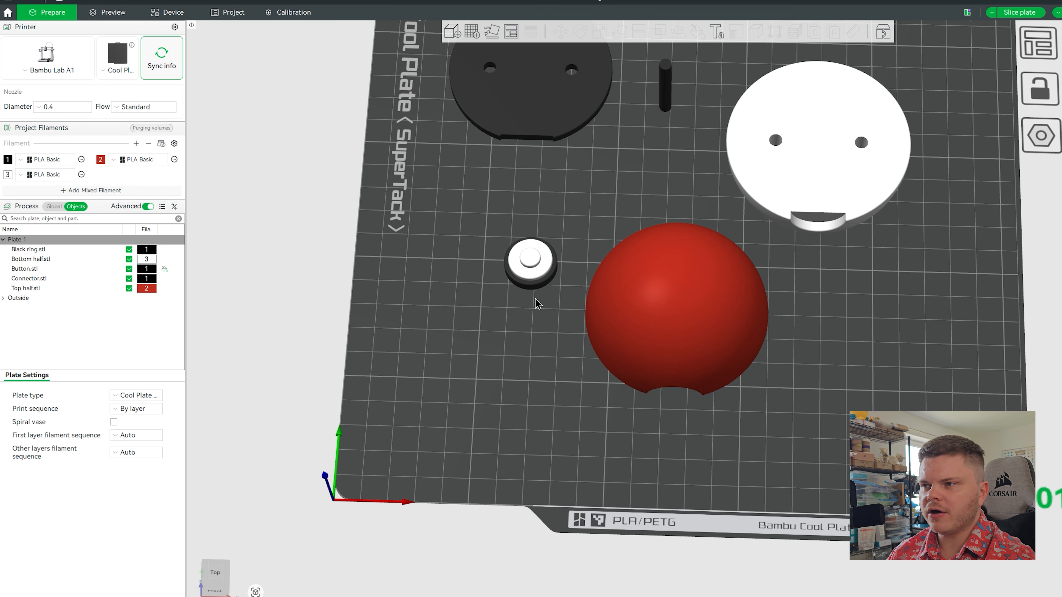
{"action": "left_click_drag", "start_coordinate": [534, 306], "coordinate": [530, 287]}
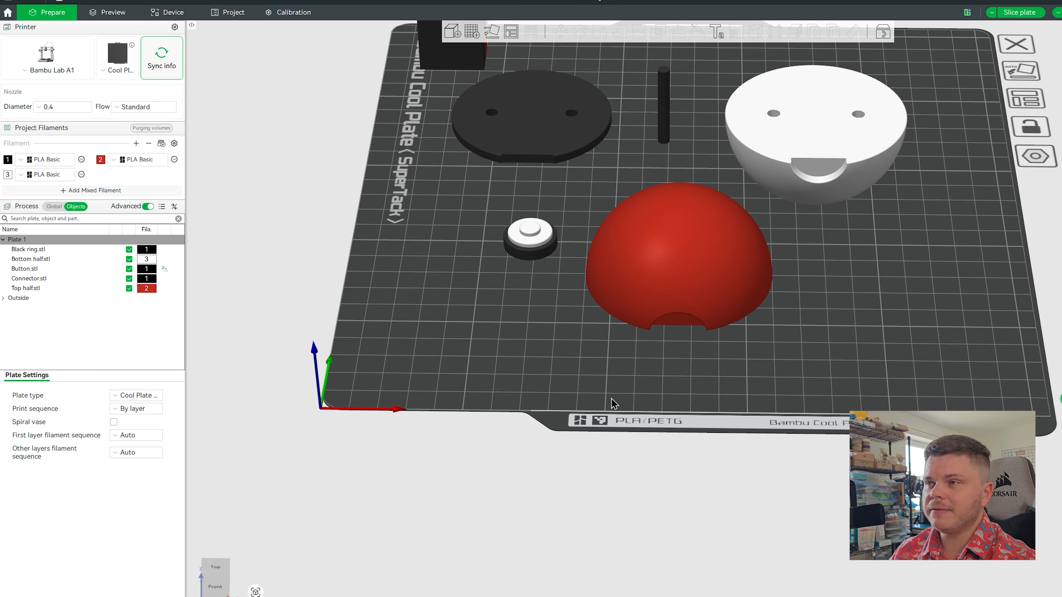
{"action": "left_click", "coordinate": [532, 256]}
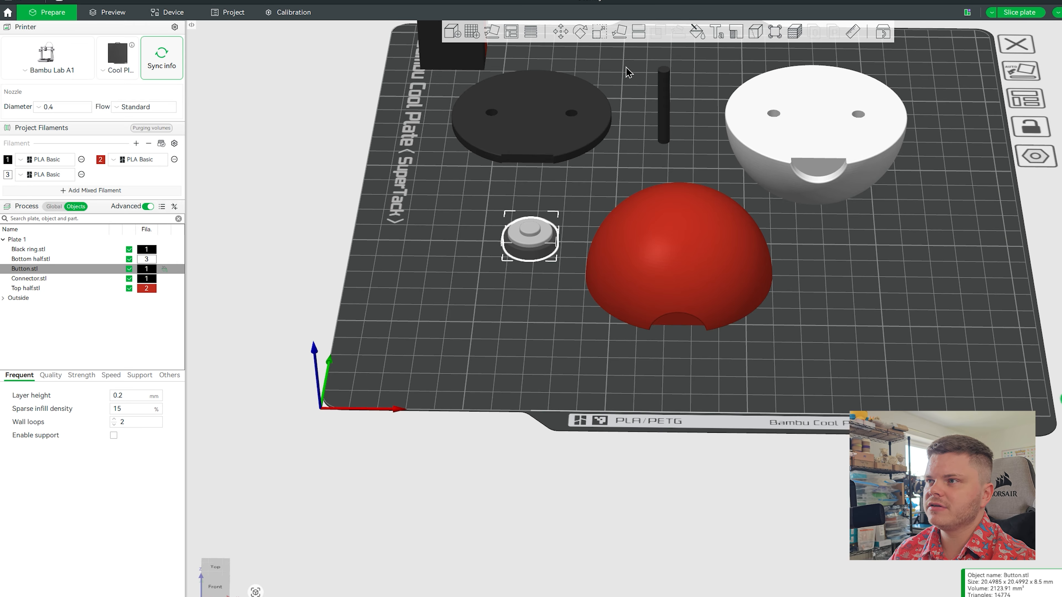
{"action": "left_click", "coordinate": [638, 31]}
{"action": "scroll", "coordinate": [471, 281], "scroll_direction": "up", "scroll_amount": 3}
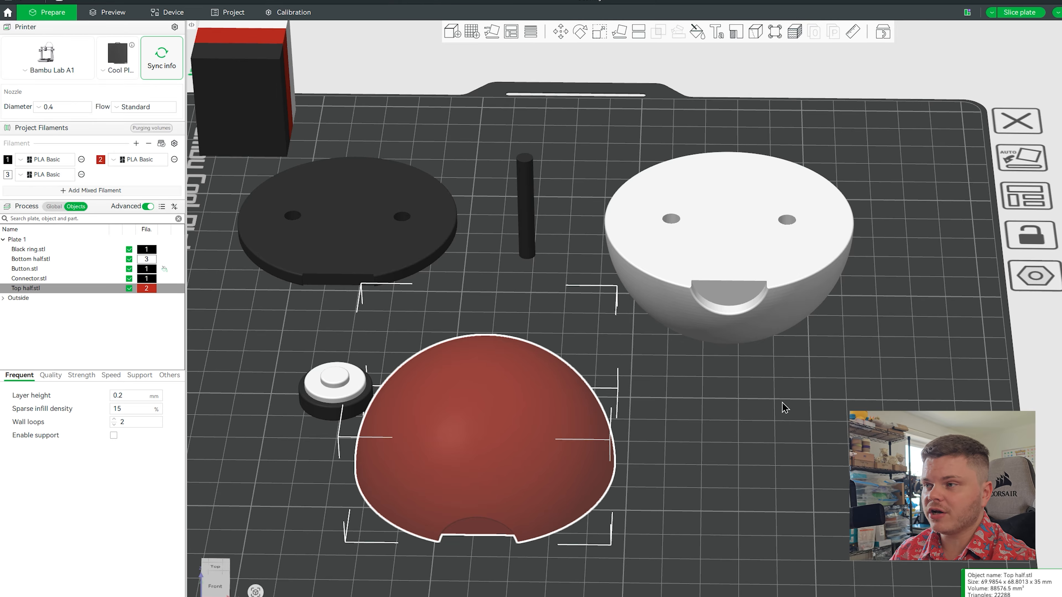
{"action": "left_click", "coordinate": [717, 291]}
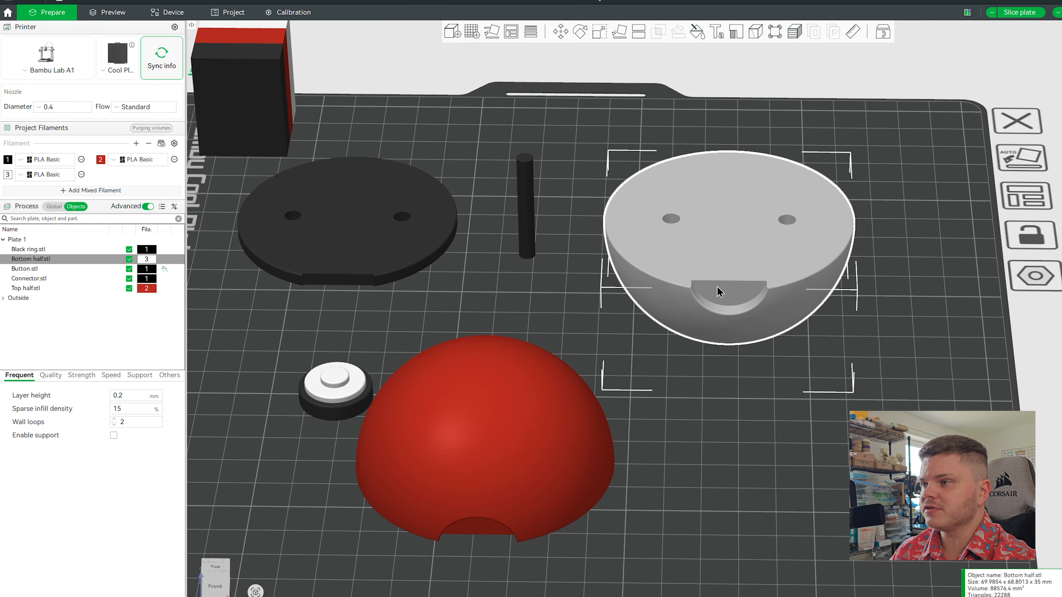
Cut the rounded base off the Bottom half with a planar cut at 3 mm height, keeping only the upper piece
{"action": "left_click", "coordinate": [638, 31]}
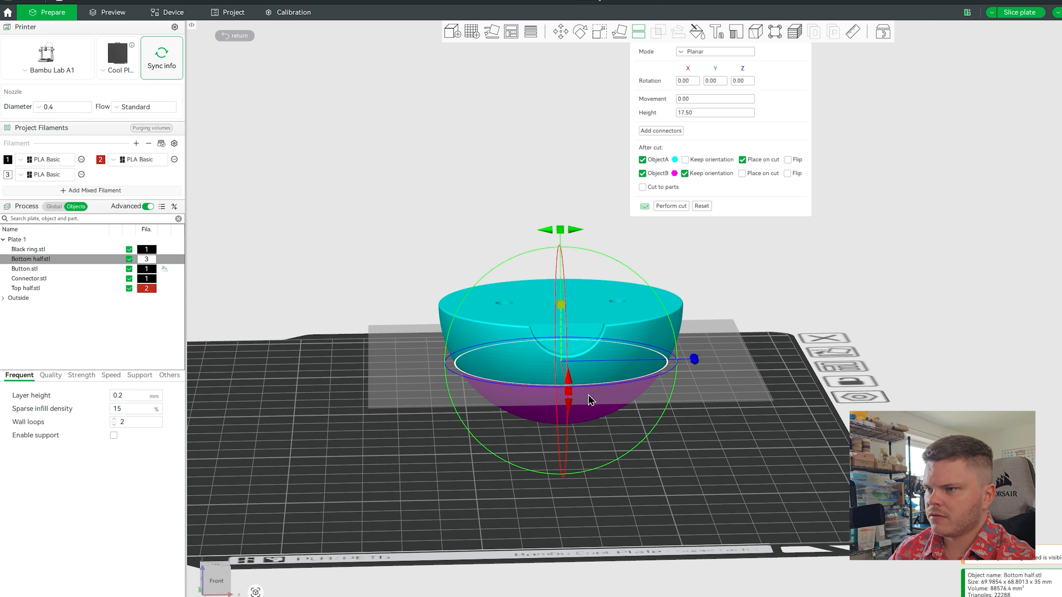
{"action": "left_click_drag", "start_coordinate": [562, 313], "coordinate": [567, 357]}
{"action": "left_click_drag", "start_coordinate": [697, 511], "coordinate": [703, 503]}
{"action": "left_click_drag", "start_coordinate": [562, 357], "coordinate": [563, 362]}
{"action": "left_click", "coordinate": [705, 115]}
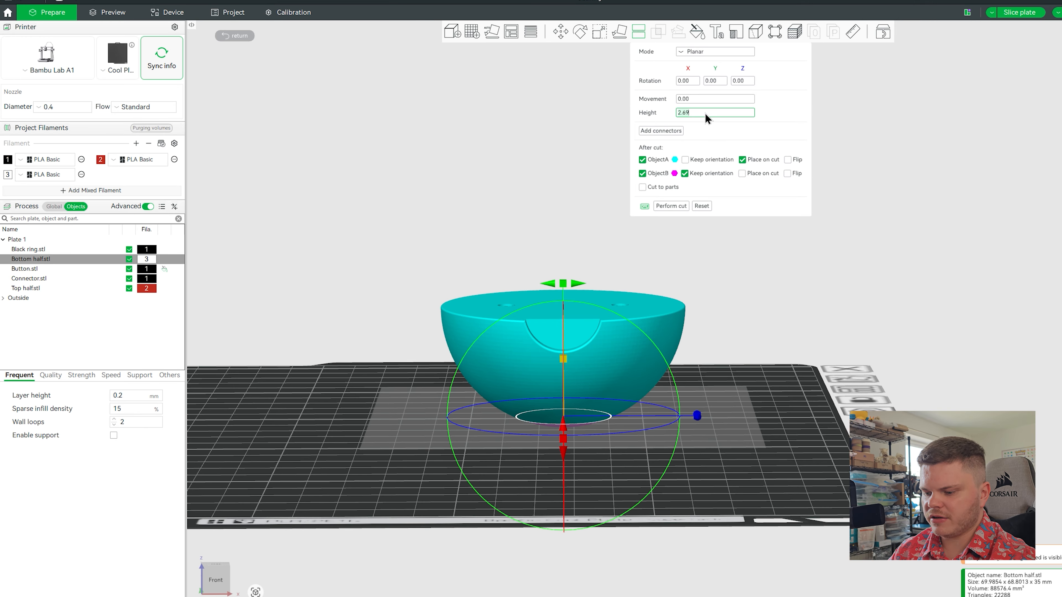
{"action": "type", "text": "3"}
{"action": "key", "text": "Return"}
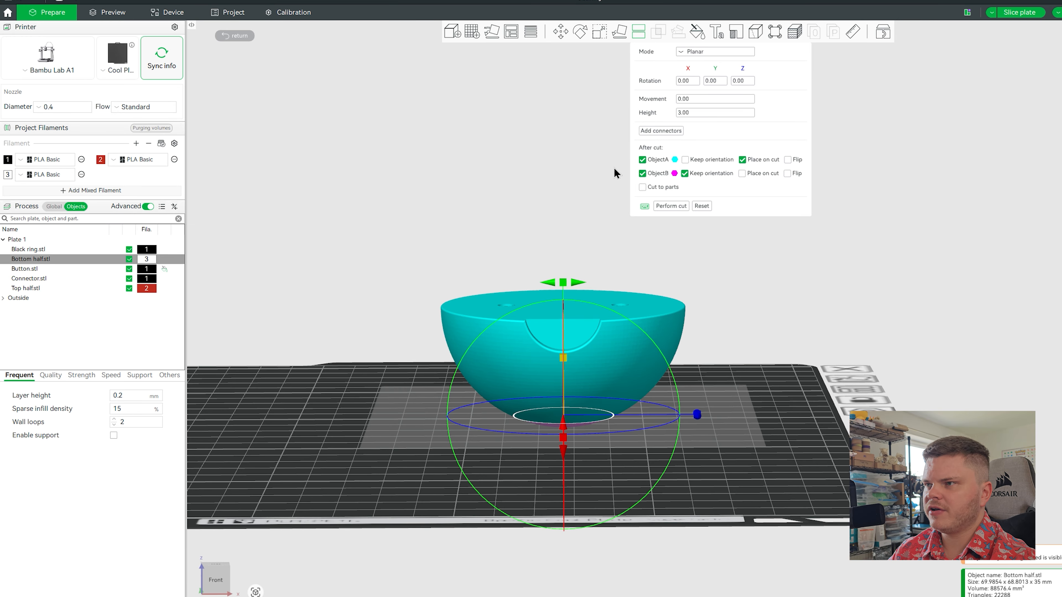
{"action": "left_click_drag", "start_coordinate": [647, 423], "coordinate": [636, 434]}
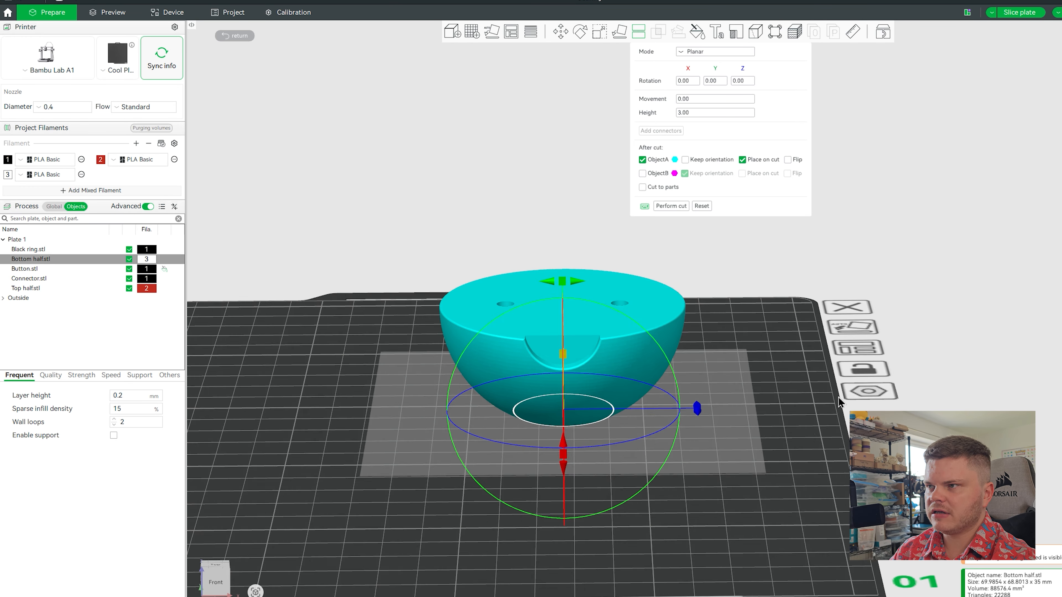
{"action": "left_click", "coordinate": [669, 206]}
Auto-rotate the cut Bottom half so its large flat face rests on the build plate
{"action": "left_click_drag", "start_coordinate": [688, 487], "coordinate": [687, 512]}
{"action": "scroll", "coordinate": [652, 483], "scroll_direction": "down", "scroll_amount": 5}
{"action": "right_click_drag", "start_coordinate": [647, 481], "coordinate": [676, 426]}
{"action": "right_click", "coordinate": [745, 295]}
{"action": "left_click", "coordinate": [769, 330]}
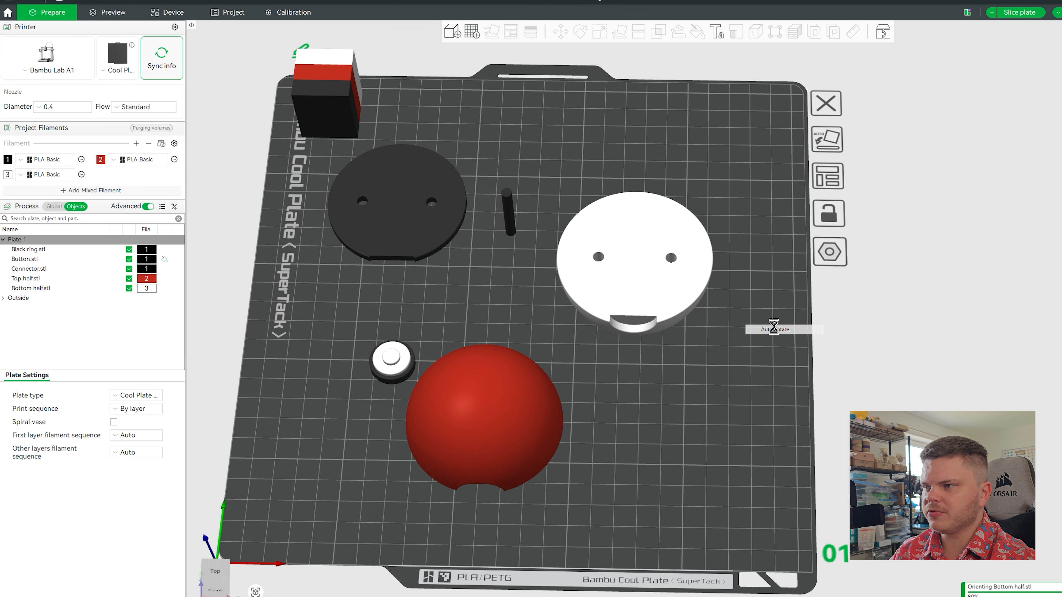
{"action": "left_click_drag", "start_coordinate": [694, 429], "coordinate": [560, 397]}
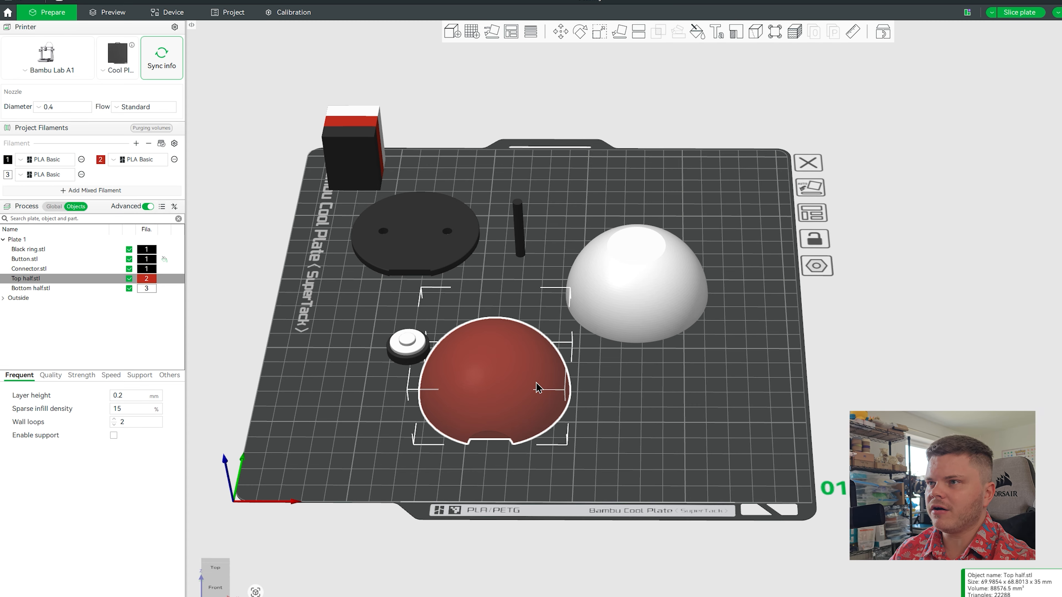
Apply an adaptive variable layer height to the Top half at quality/speed 0.50 and smooth it with a radius of 10
{"action": "left_click", "coordinate": [530, 31]}
{"action": "left_click", "coordinate": [553, 54]}
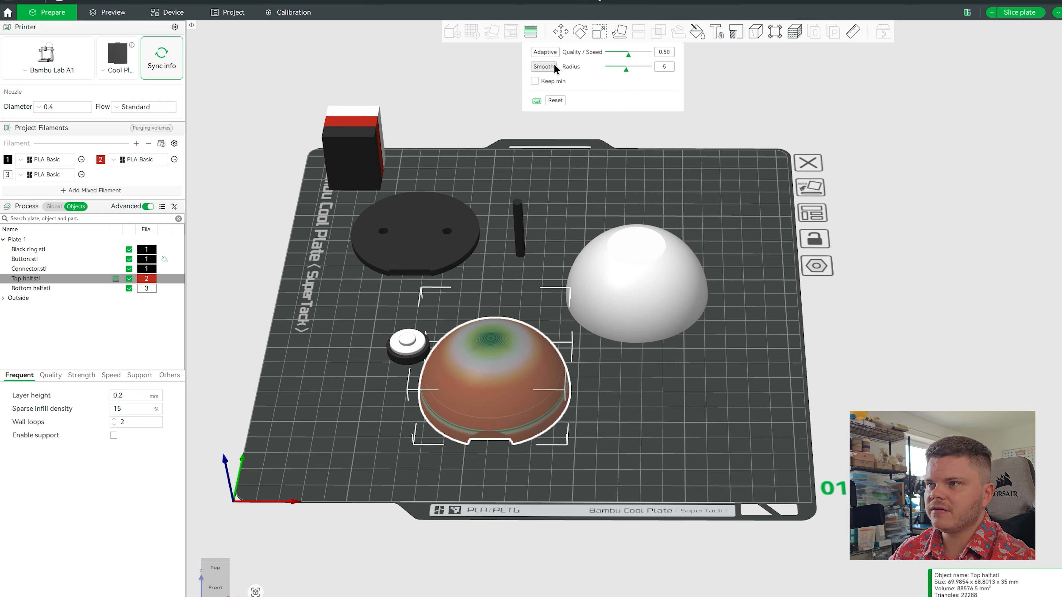
{"action": "left_click", "coordinate": [544, 68]}
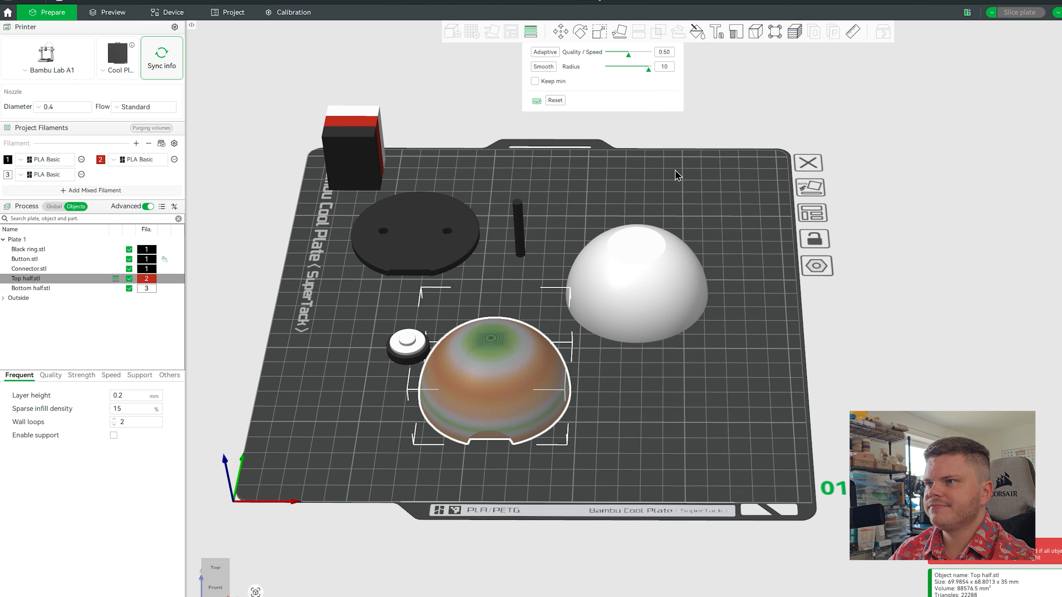
{"action": "left_click", "coordinate": [530, 31]}
Apply an adaptive variable layer height to the Bottom half and smooth the transitions
{"action": "left_click", "coordinate": [655, 321]}
{"action": "left_click", "coordinate": [530, 31]}
{"action": "left_click", "coordinate": [545, 52]}
{"action": "left_click", "coordinate": [543, 67]}
{"action": "left_click", "coordinate": [551, 70]}
{"action": "left_click", "coordinate": [538, 27]}
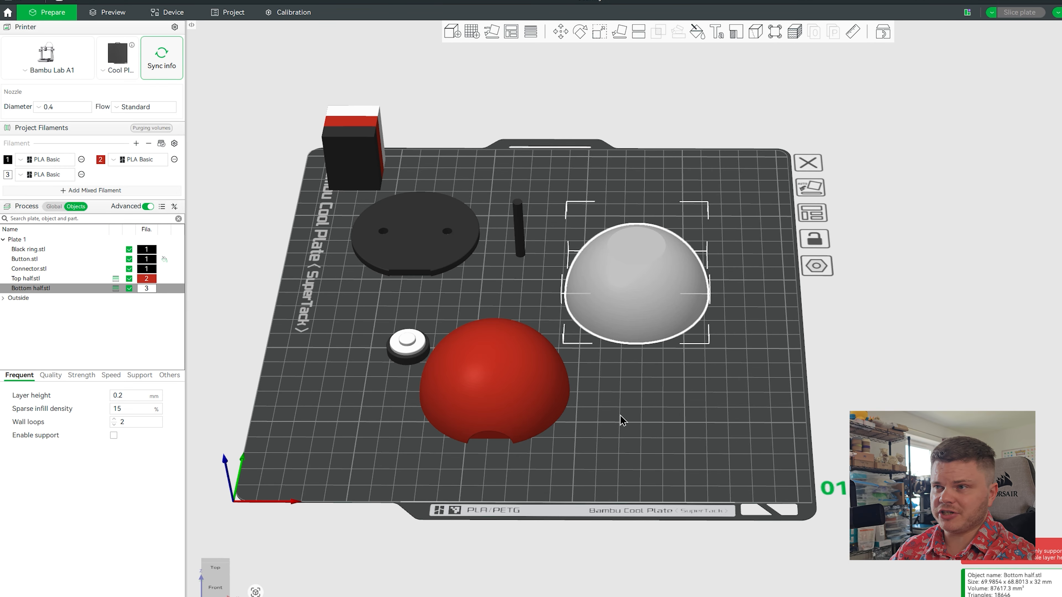
Add a second build plate and move the Bottom half onto it
{"action": "left_click_drag", "start_coordinate": [606, 412], "coordinate": [607, 437]}
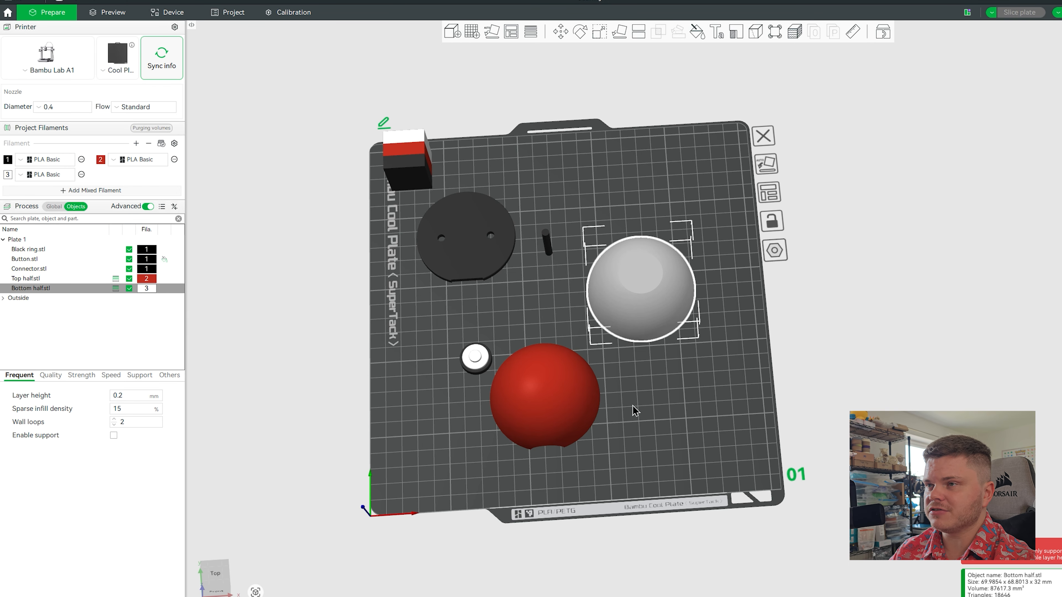
{"action": "left_click", "coordinate": [471, 31]}
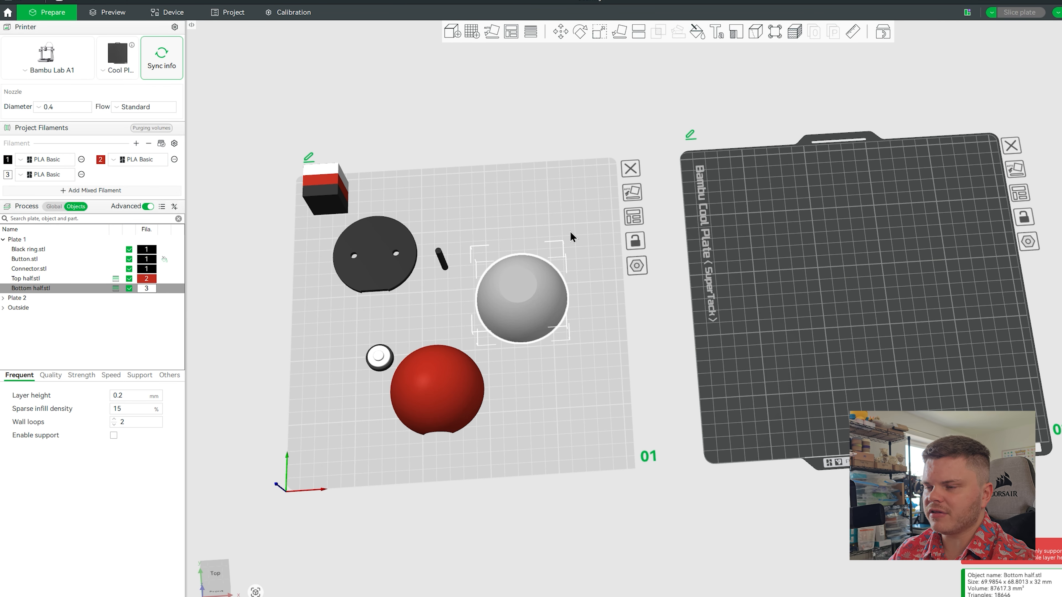
{"action": "left_click_drag", "start_coordinate": [435, 369], "coordinate": [439, 334]}
{"action": "left_click_drag", "start_coordinate": [535, 312], "coordinate": [835, 273]}
Add a third build plate and move the Black ring, Button and Connector onto it
{"action": "left_click", "coordinate": [472, 38]}
{"action": "left_click_drag", "start_coordinate": [485, 169], "coordinate": [507, 429]}
{"action": "left_click_drag", "start_coordinate": [486, 226], "coordinate": [550, 411]}
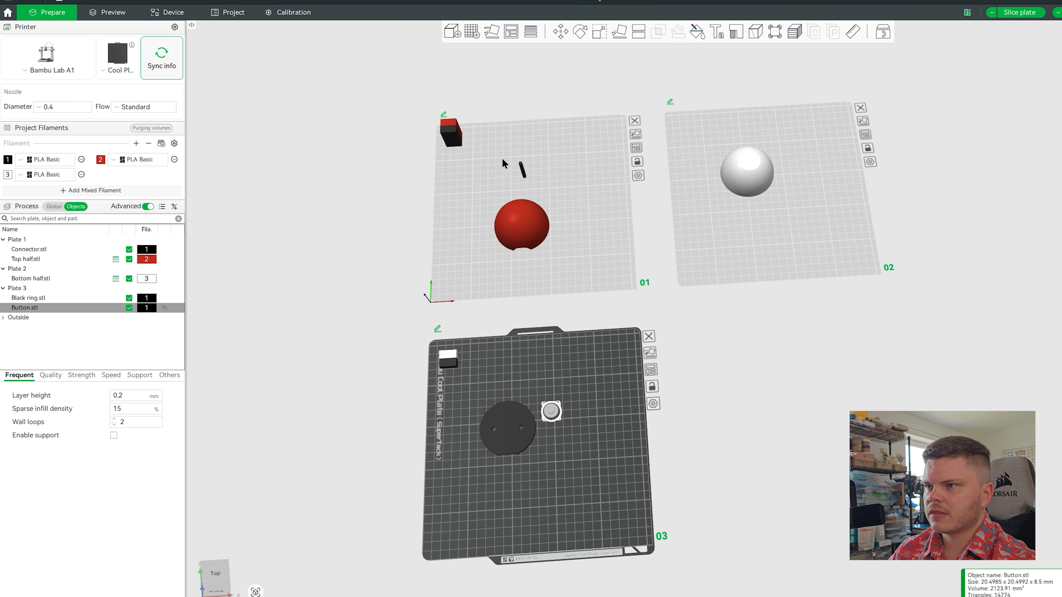
{"action": "left_click_drag", "start_coordinate": [524, 169], "coordinate": [528, 159]}
{"action": "left_click_drag", "start_coordinate": [512, 196], "coordinate": [589, 419]}
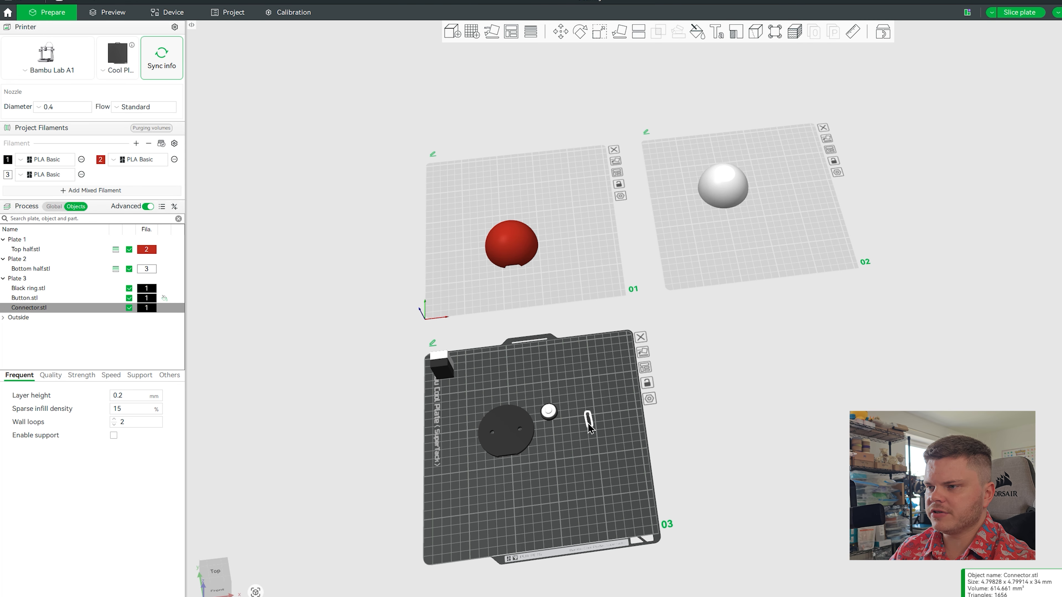
Make one copy of the Connector and arrange the parts on plate 3
{"action": "right_click", "coordinate": [581, 179]}
{"action": "left_click", "coordinate": [606, 129]}
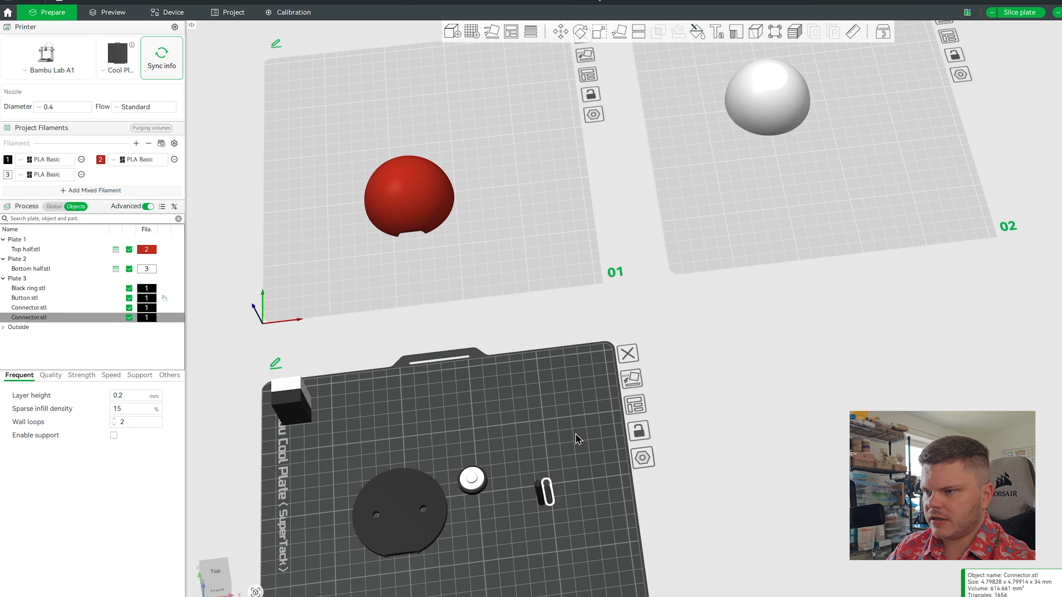
{"action": "right_click_drag", "start_coordinate": [576, 438], "coordinate": [634, 314]}
{"action": "scroll", "coordinate": [629, 323], "scroll_direction": "up", "scroll_amount": 4}
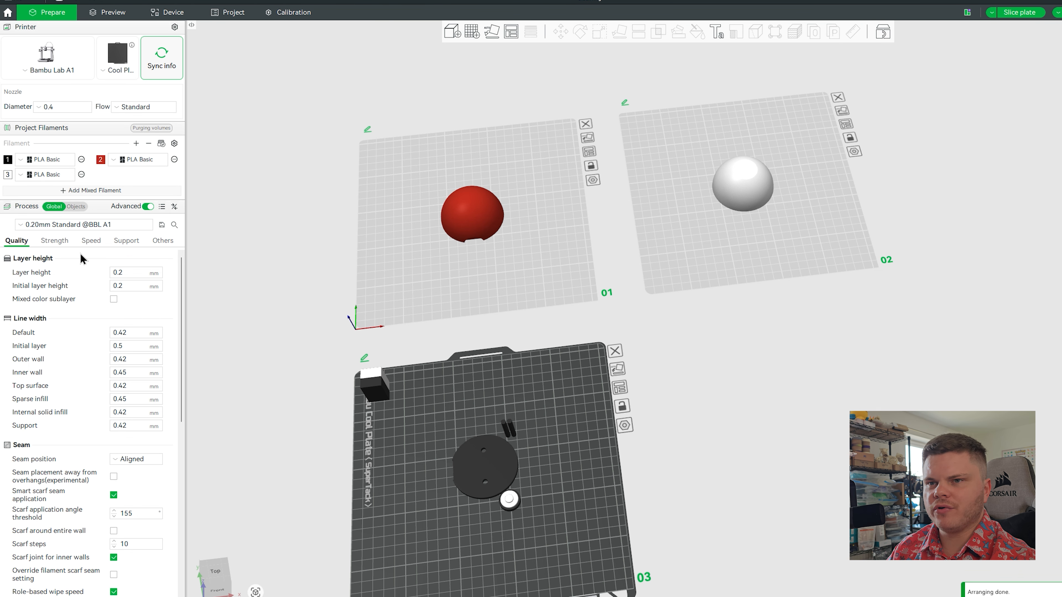
Change the sparse infill pattern in the global strength settings
{"action": "left_click", "coordinate": [55, 241]}
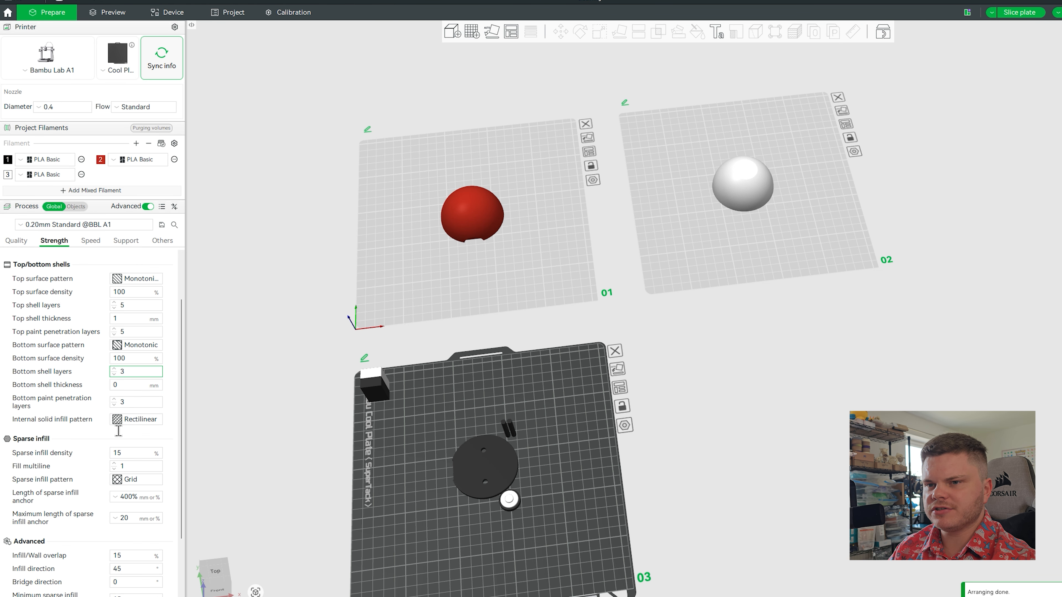
{"action": "scroll", "coordinate": [84, 389], "scroll_direction": "down", "scroll_amount": 3}
{"action": "left_click", "coordinate": [138, 391]}
{"action": "left_click", "coordinate": [142, 265]}
Enable supports globally and restrict them to the build plate only
{"action": "left_click", "coordinate": [130, 241]}
{"action": "scroll", "coordinate": [123, 314], "scroll_direction": "up", "scroll_amount": 3}
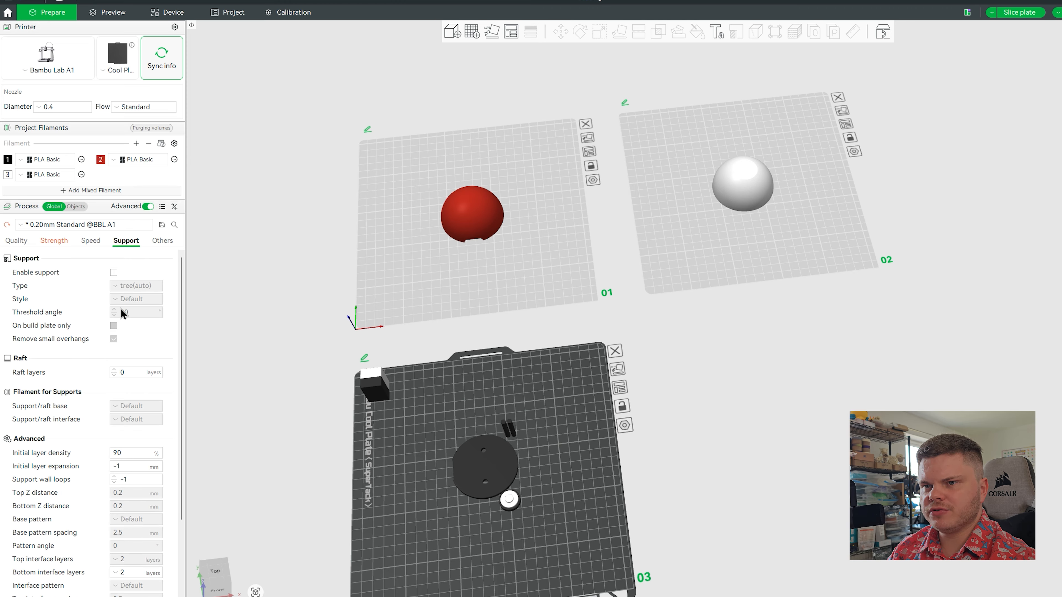
{"action": "left_click", "coordinate": [114, 273]}
{"action": "left_click", "coordinate": [114, 326]}
Slice plate 1 and inspect the Top half's layers and supports in the preview
{"action": "left_click", "coordinate": [501, 272]}
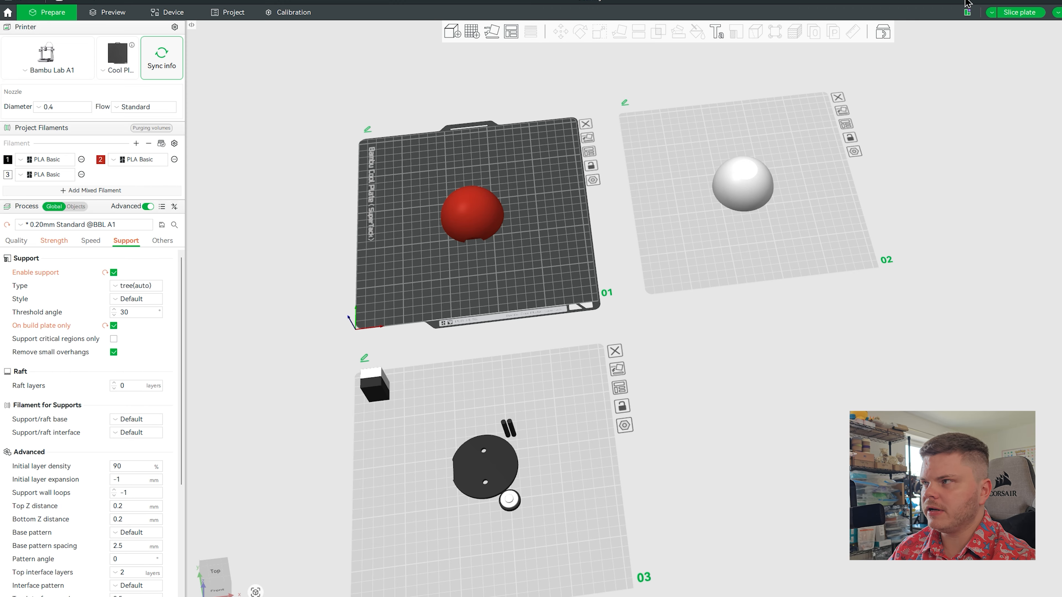
{"action": "left_click", "coordinate": [1018, 12]}
{"action": "key", "text": "1"}
{"action": "key", "text": "3"}
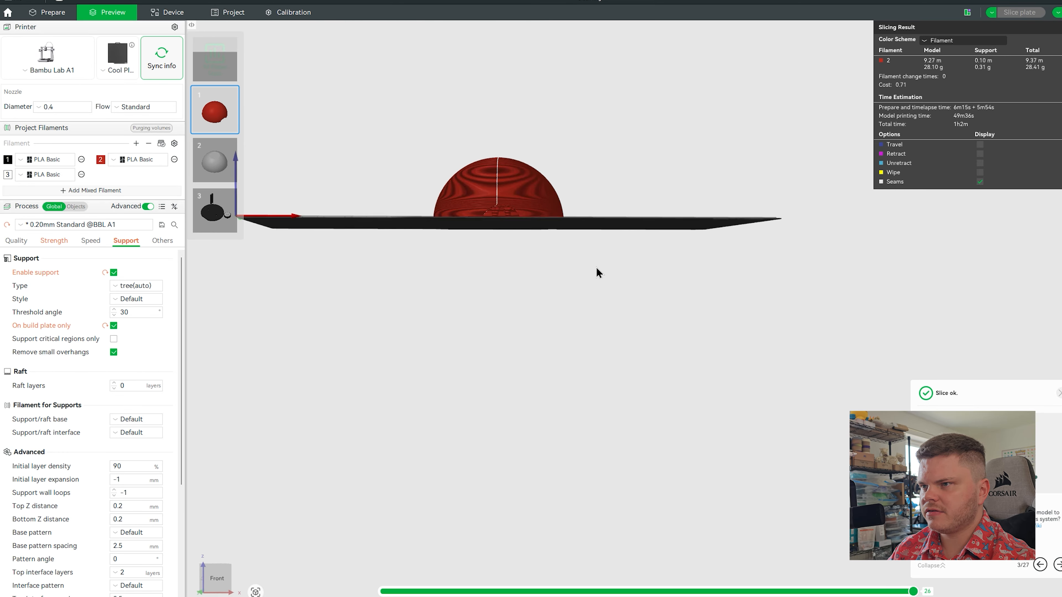
{"action": "left_click_drag", "start_coordinate": [597, 272], "coordinate": [594, 288]}
Return to the plate layout and place the Top half and Bottom half side by side on plate 1
{"action": "left_click", "coordinate": [52, 13]}
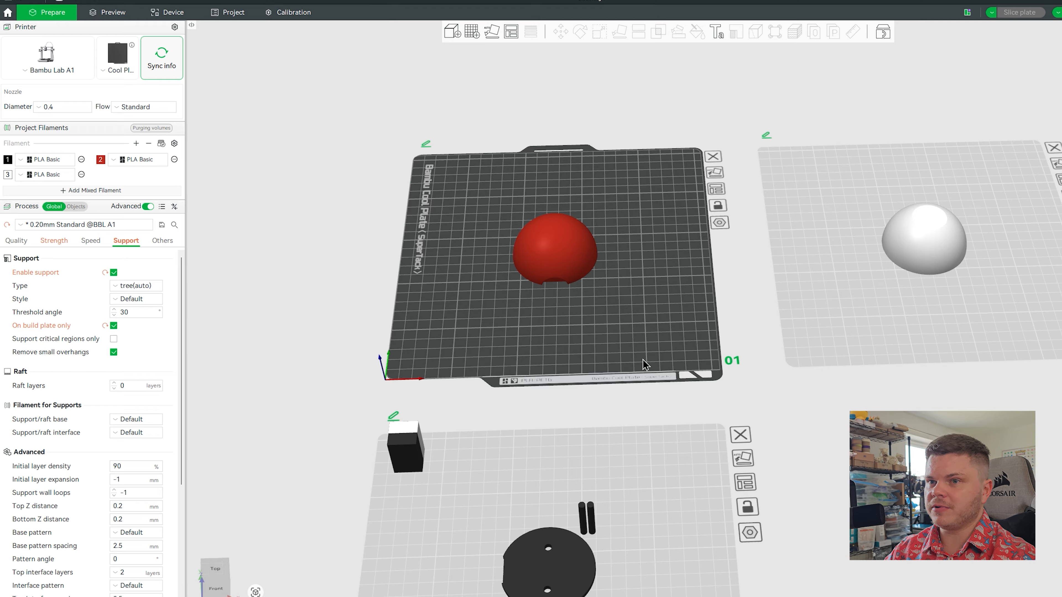
{"action": "scroll", "coordinate": [646, 293], "scroll_direction": "down", "scroll_amount": 3}
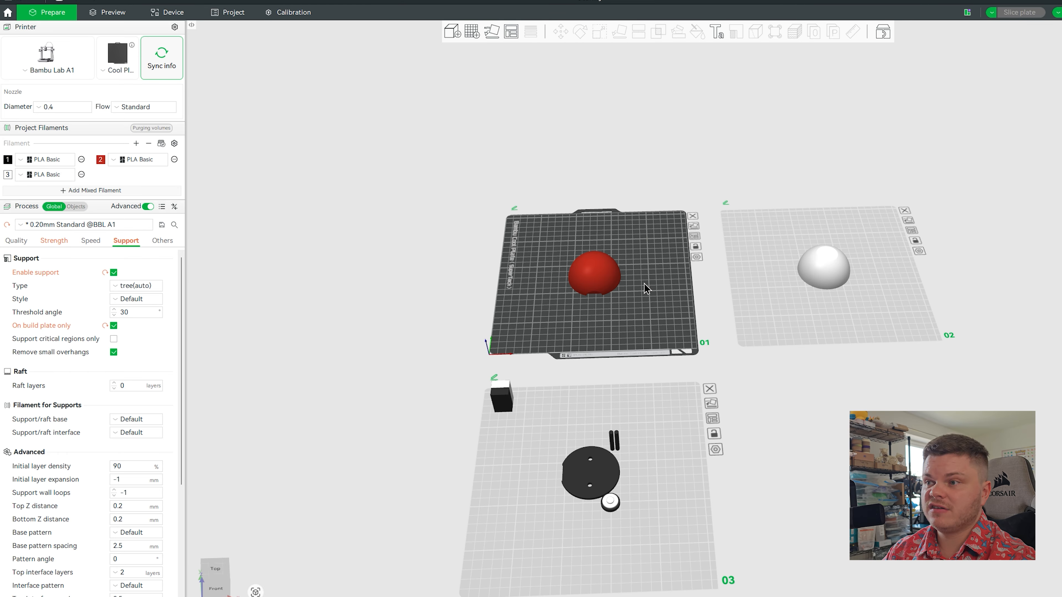
{"action": "left_click_drag", "start_coordinate": [603, 277], "coordinate": [572, 245]}
{"action": "left_click_drag", "start_coordinate": [834, 274], "coordinate": [644, 259]}
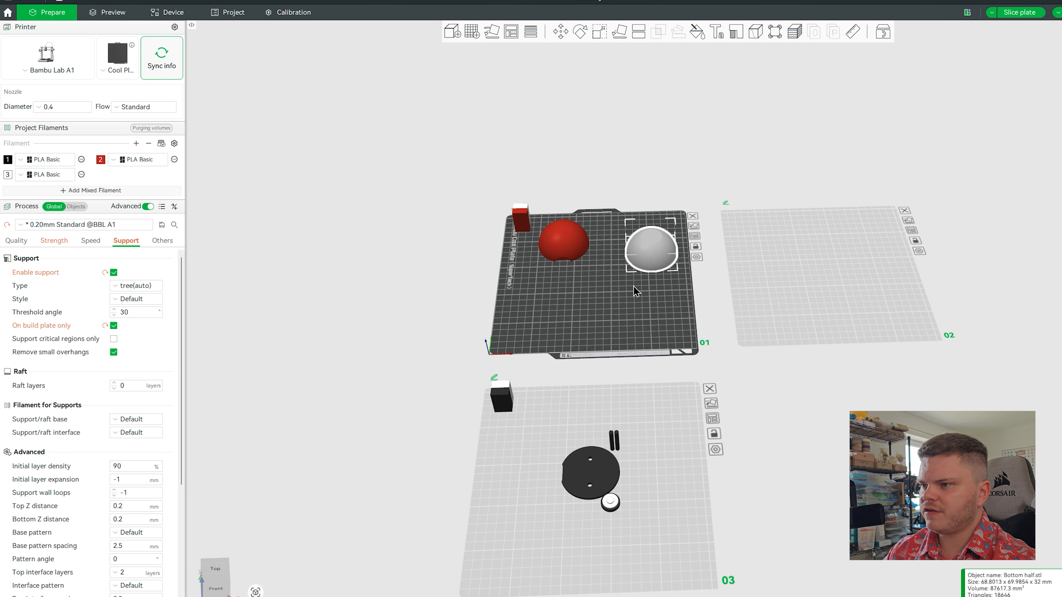
Combine the two Connectors into one assembly and move it, the Black ring and the Button onto plate 1
{"action": "left_click_drag", "start_coordinate": [585, 472], "coordinate": [548, 334]}
{"action": "left_click_drag", "start_coordinate": [598, 491], "coordinate": [538, 303]}
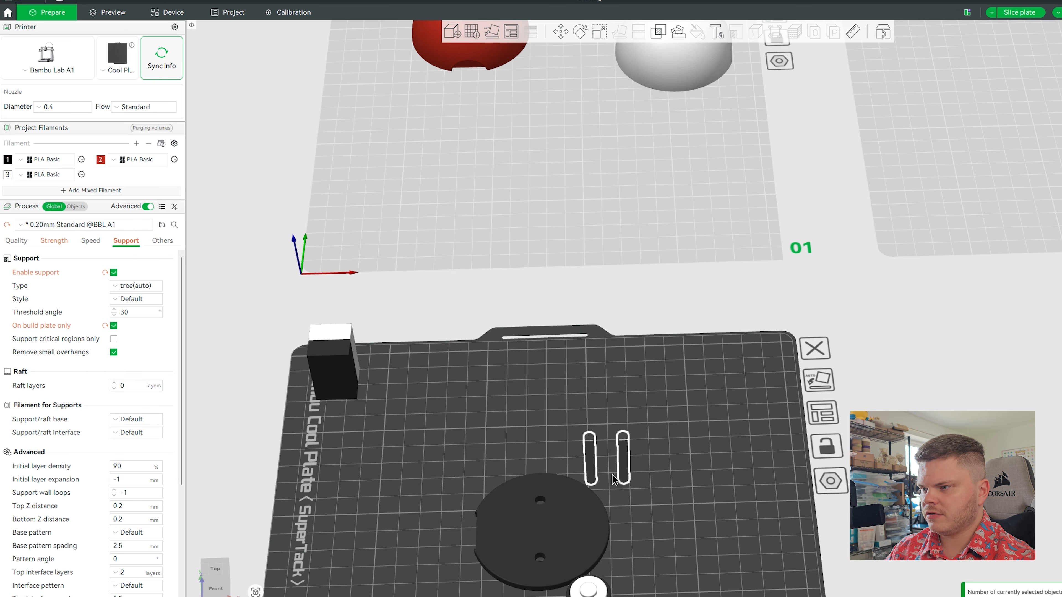
{"action": "right_click", "coordinate": [623, 477]}
{"action": "left_click", "coordinate": [650, 321]}
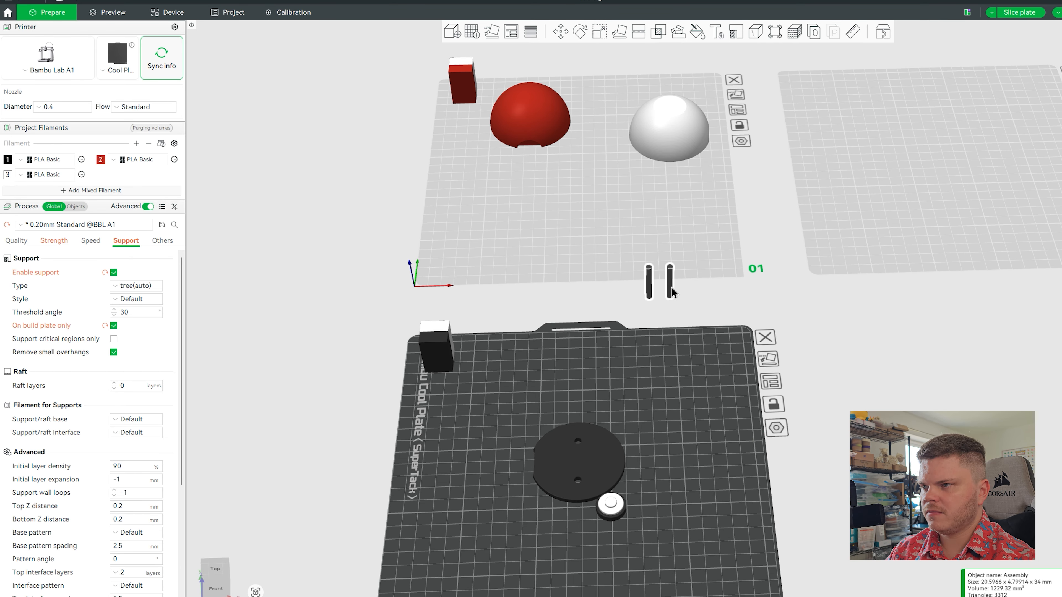
{"action": "left_click_drag", "start_coordinate": [573, 451], "coordinate": [429, 233]}
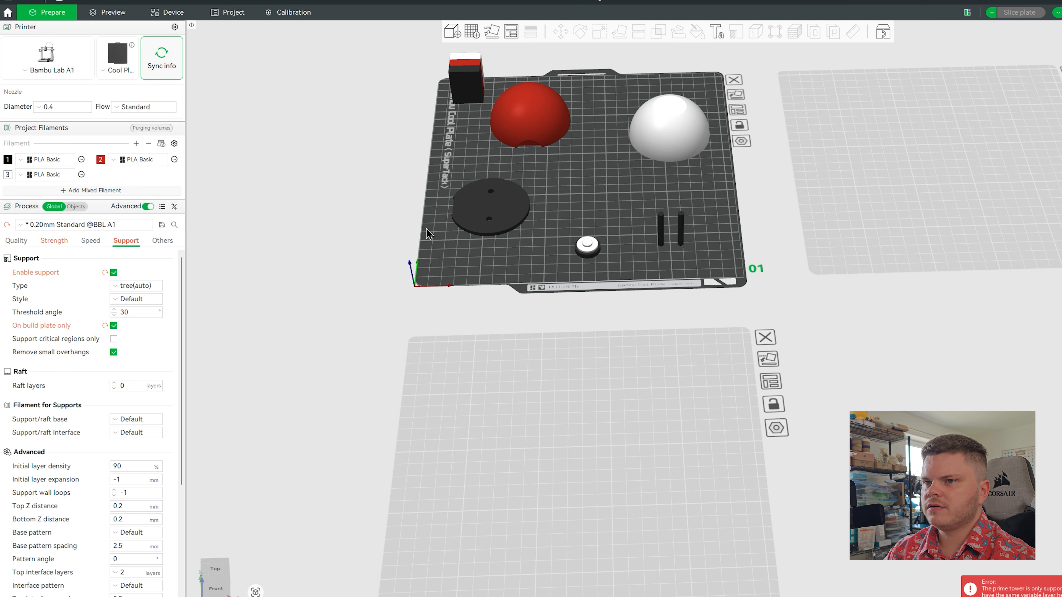
{"action": "left_click", "coordinate": [163, 241]}
{"action": "scroll", "coordinate": [63, 418], "scroll_direction": "down", "scroll_amount": 5}
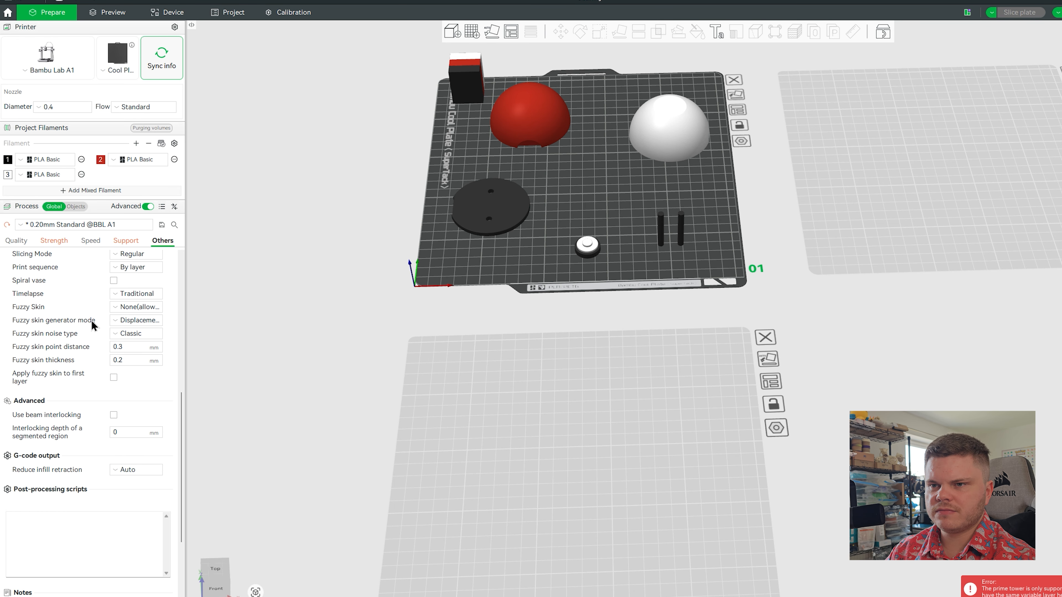
{"action": "left_click", "coordinate": [138, 320]}
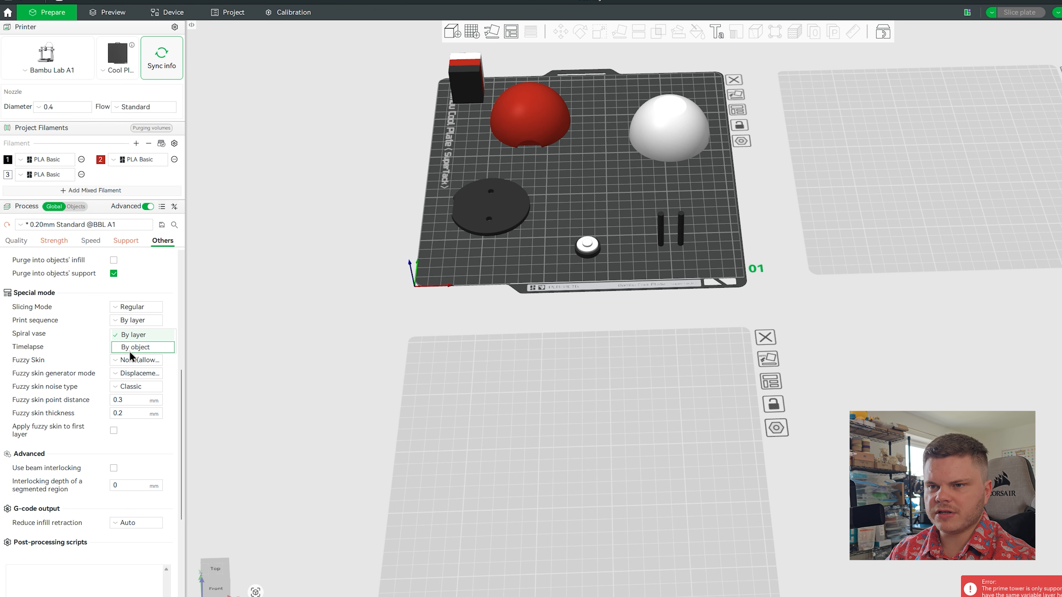
{"action": "left_click", "coordinate": [99, 328]}
Set plate 1's own print sequence to By object in its plate settings
{"action": "left_click", "coordinate": [741, 141]}
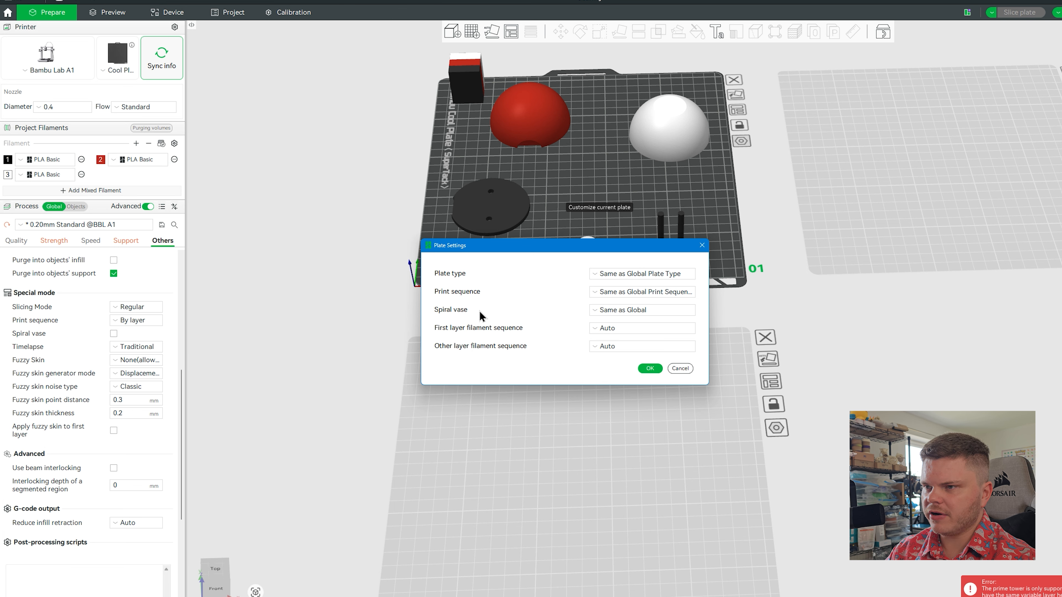
{"action": "left_click", "coordinate": [621, 292]}
{"action": "left_click", "coordinate": [614, 332]}
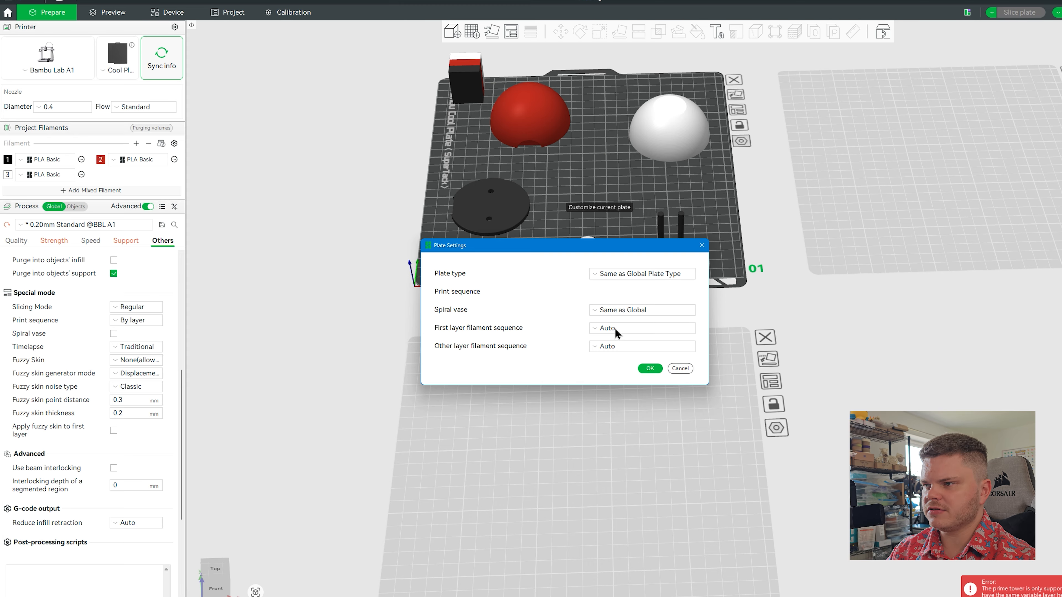
{"action": "left_click", "coordinate": [649, 368]}
Switch the printer to Bambu Lab P1S and spread the parts out on plate 1 for by-object printing
{"action": "right_click", "coordinate": [597, 261]}
{"action": "left_click", "coordinate": [611, 289]}
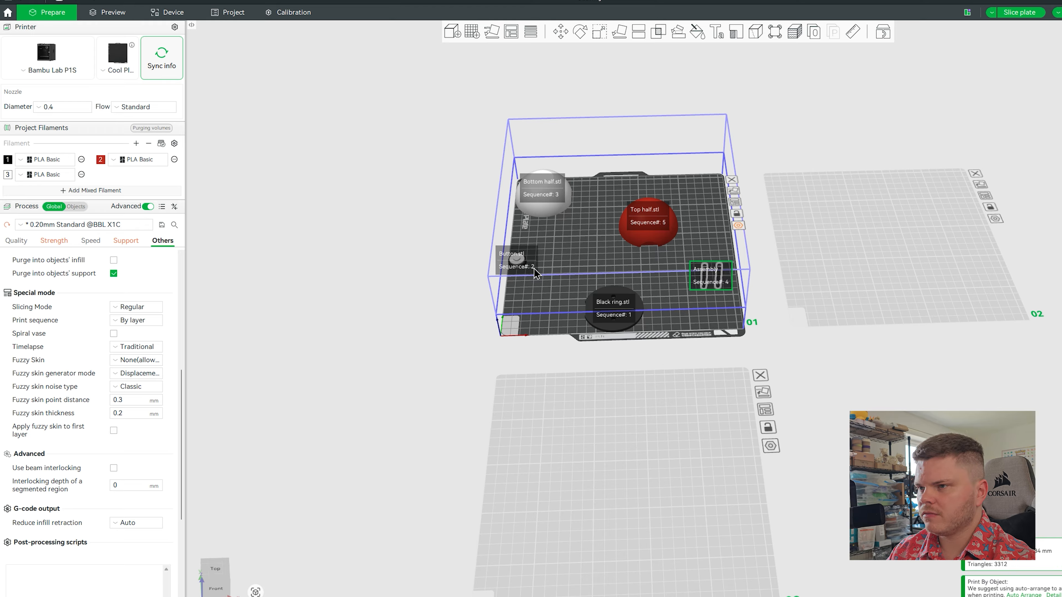
{"action": "left_click_drag", "start_coordinate": [516, 258], "coordinate": [518, 258]}
{"action": "left_click_drag", "start_coordinate": [518, 259], "coordinate": [531, 256]}
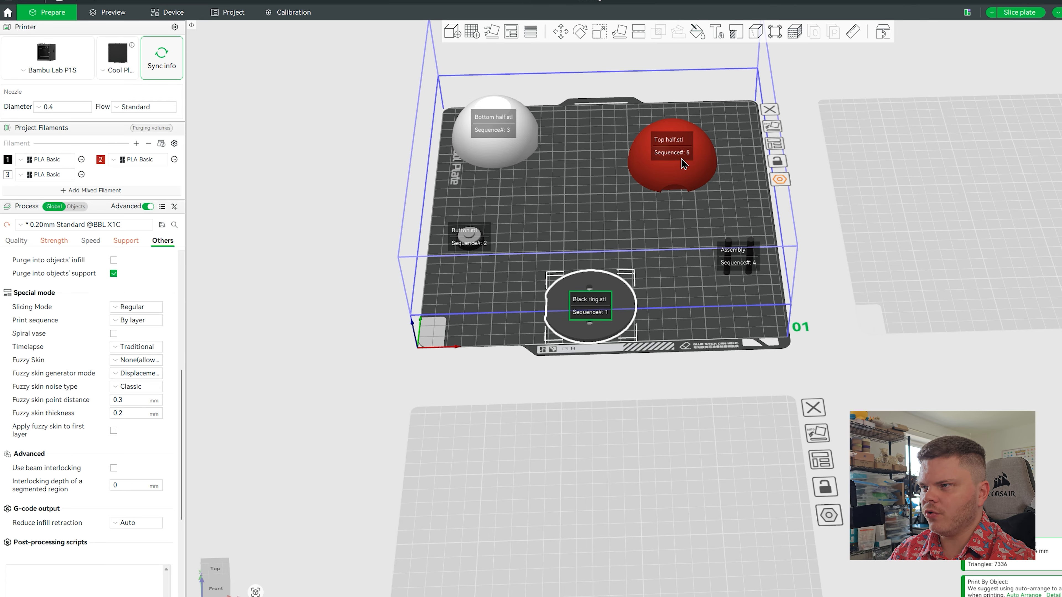
Slice plate 1 with all the Pokeball parts and open the sliced preview
{"action": "left_click", "coordinate": [80, 207]}
{"action": "left_click", "coordinate": [34, 240]}
{"action": "left_click", "coordinate": [1019, 12]}
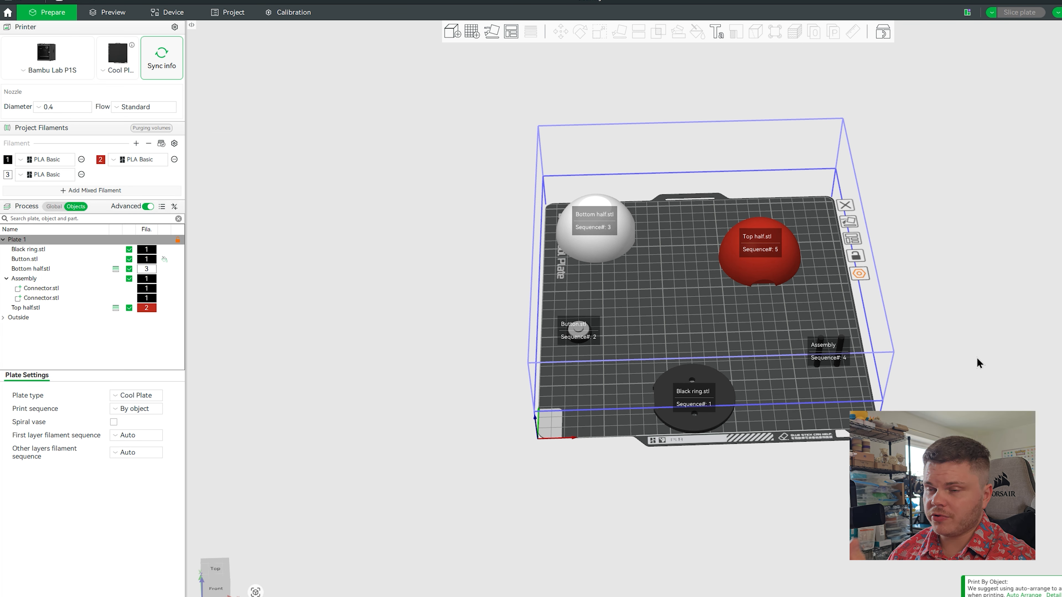
{"action": "left_click", "coordinate": [107, 13]}
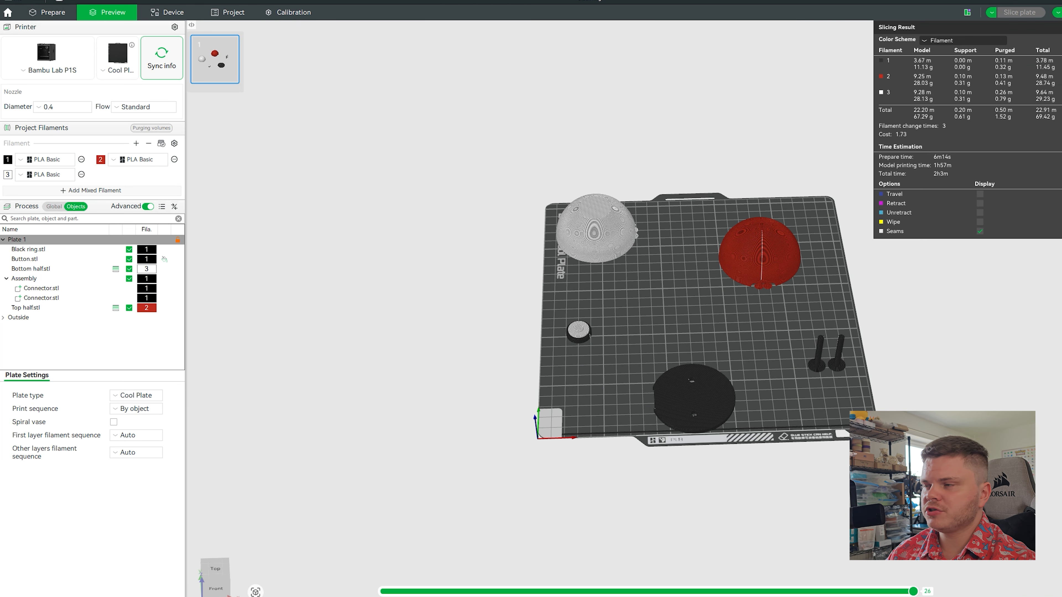